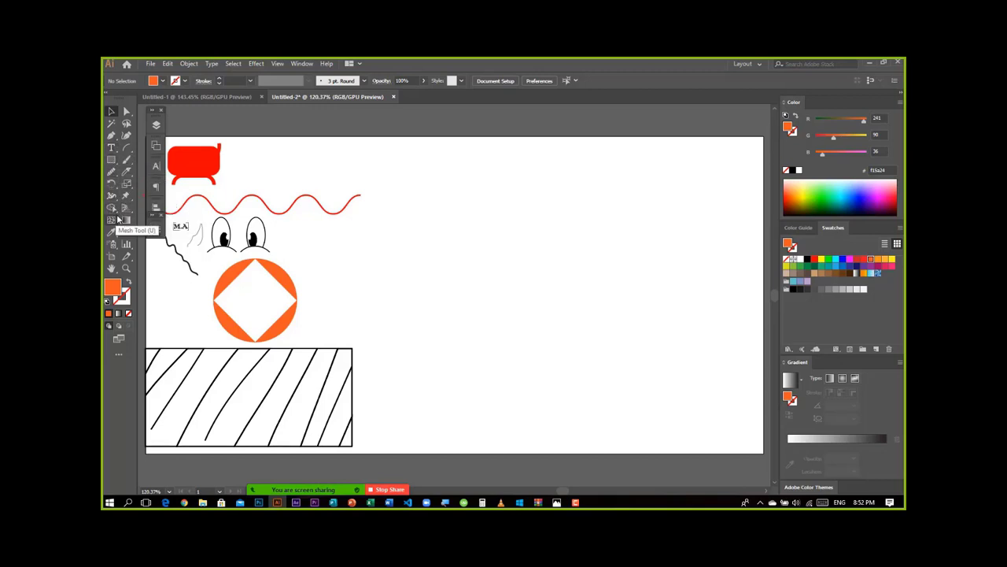
Step: Reveal the Type tool's flyout listing the alternative type tools
right_click(111, 148)
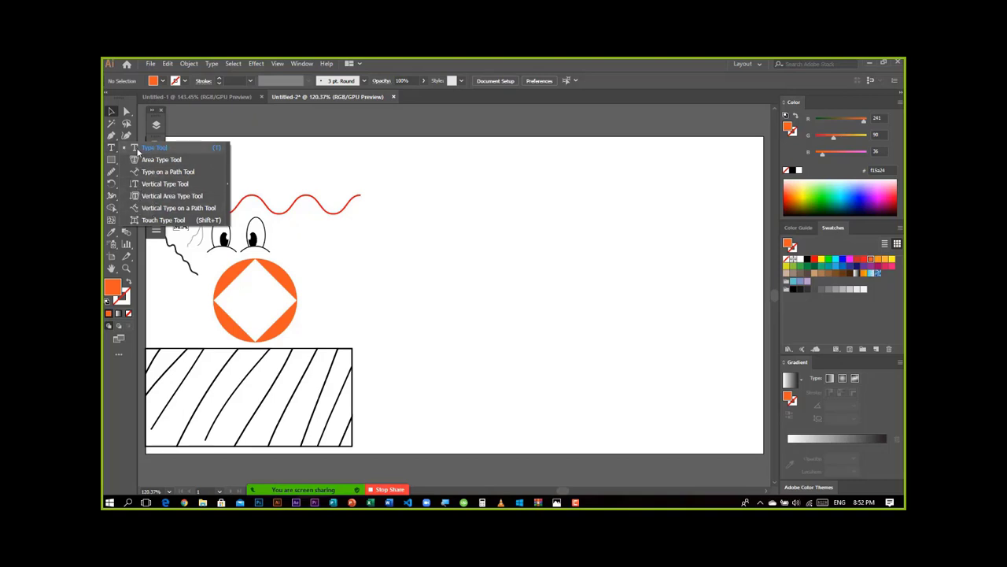
Step: Draw a wide area text frame right of the orange circle and delete its Lorem ipsum placeholder
click(157, 150)
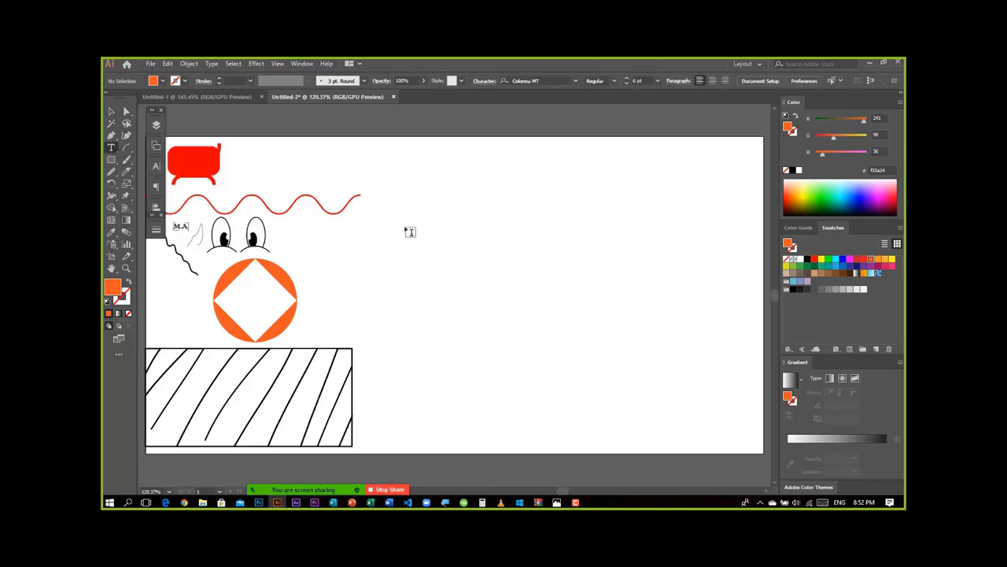
mouse_move(331, 225)
mouse_down()
mouse_move(558, 269)
mouse_move(735, 324)
mouse_up()
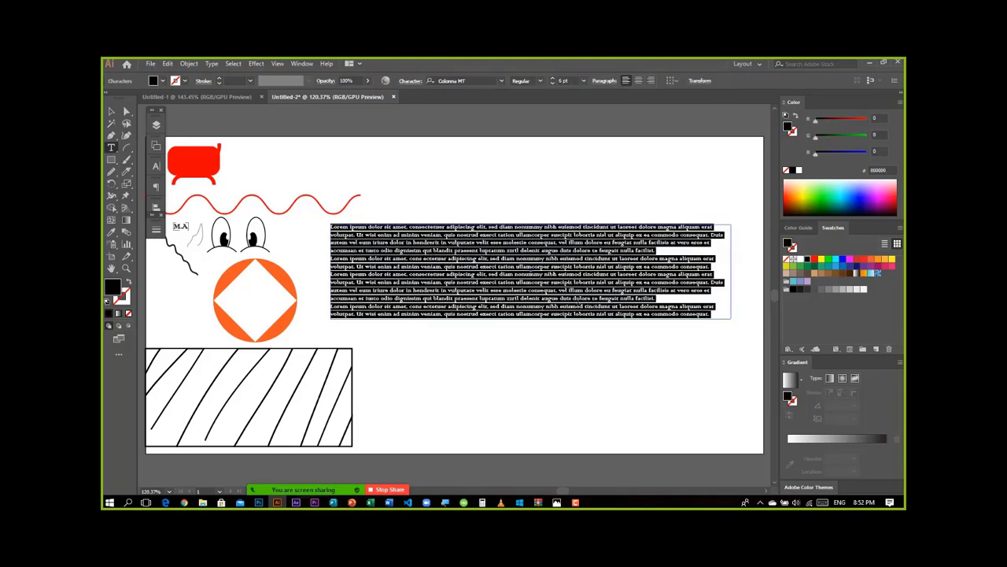
click(557, 284)
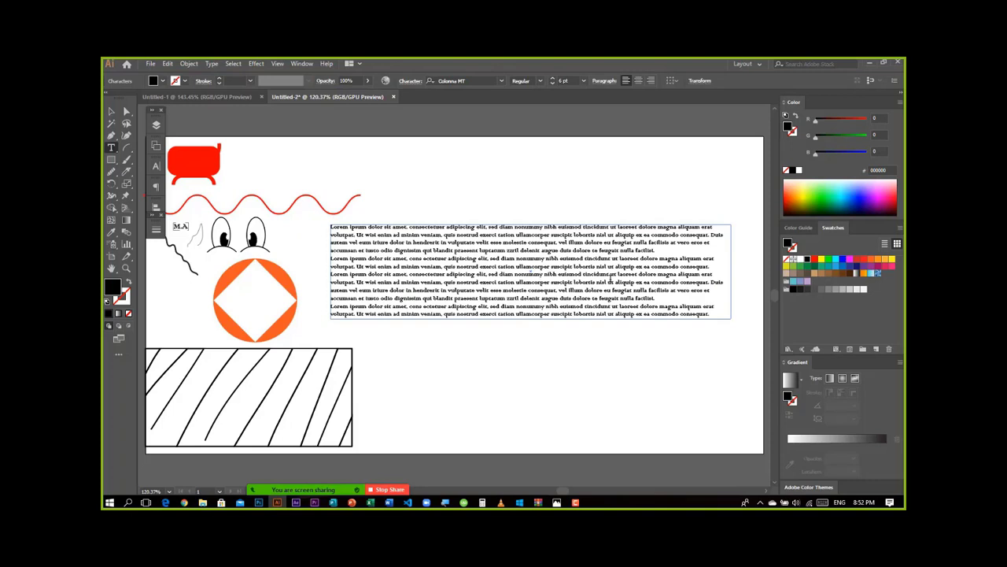
key(Escape)
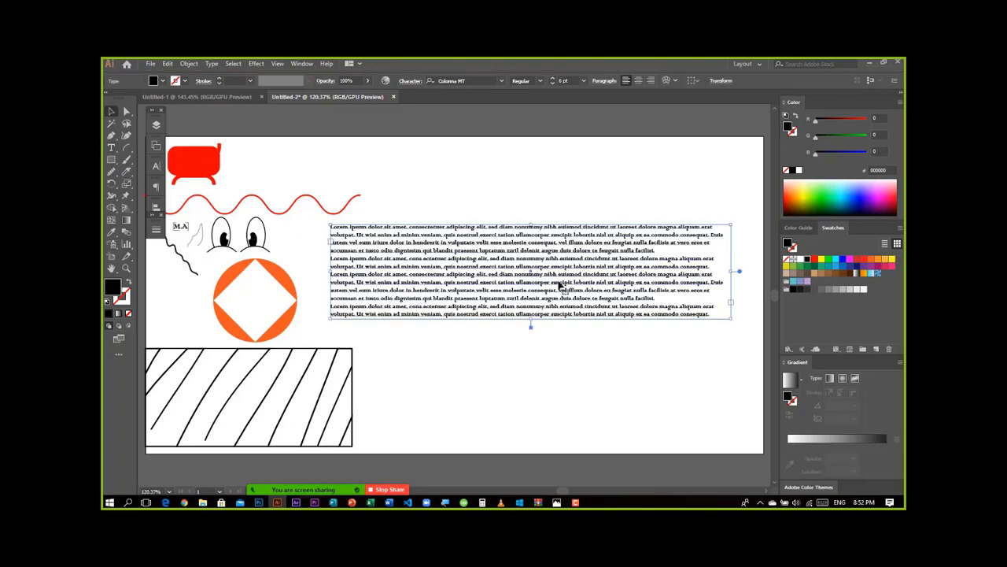
triple_click(561, 285)
key(ctrl+a)
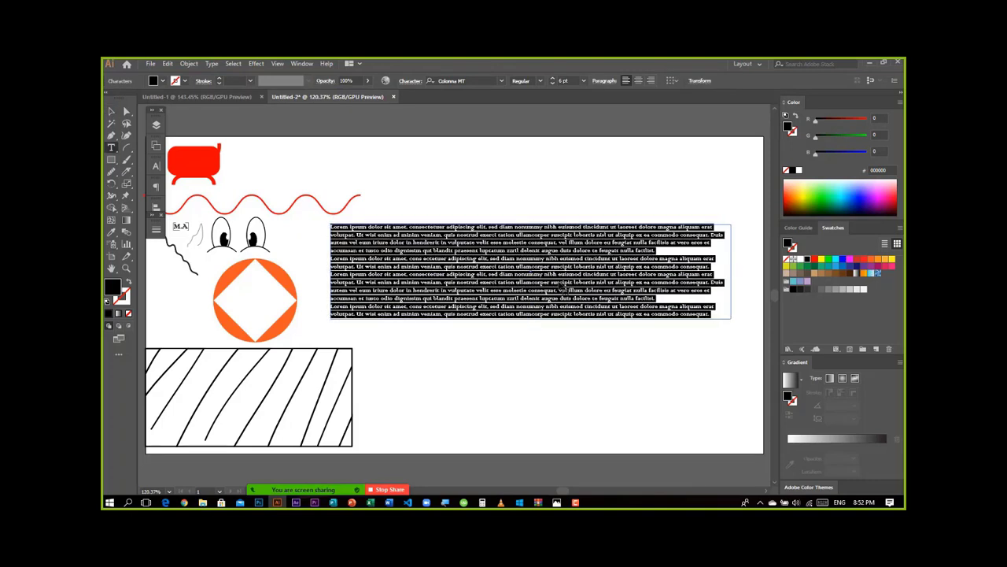
key(BackSpace)
text(I am)
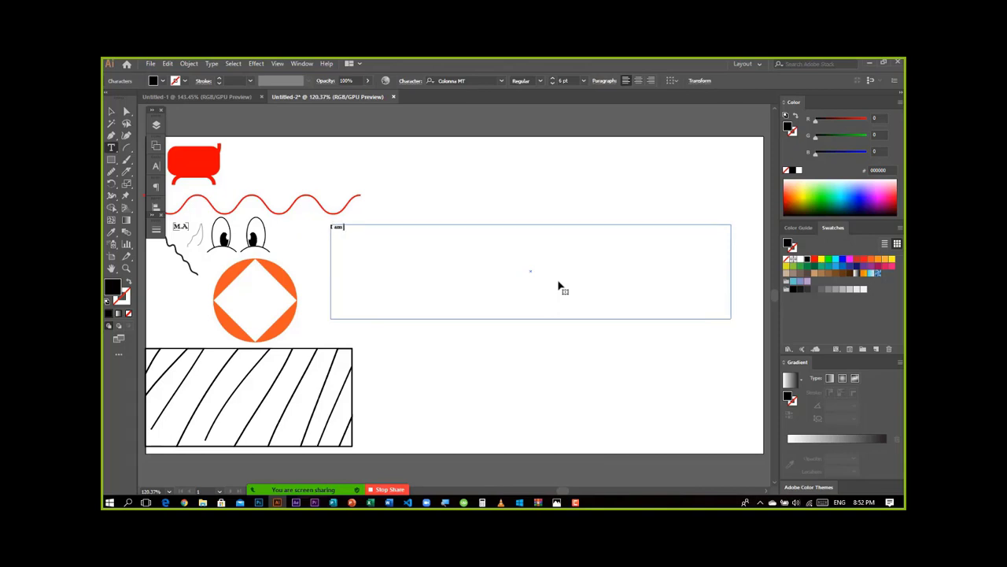
Step: Type 'I am a Graphics Teacher..' into the frame, then briefly check the Character settings
text(a Graphics Teacher)
text(.)
key(Escape)
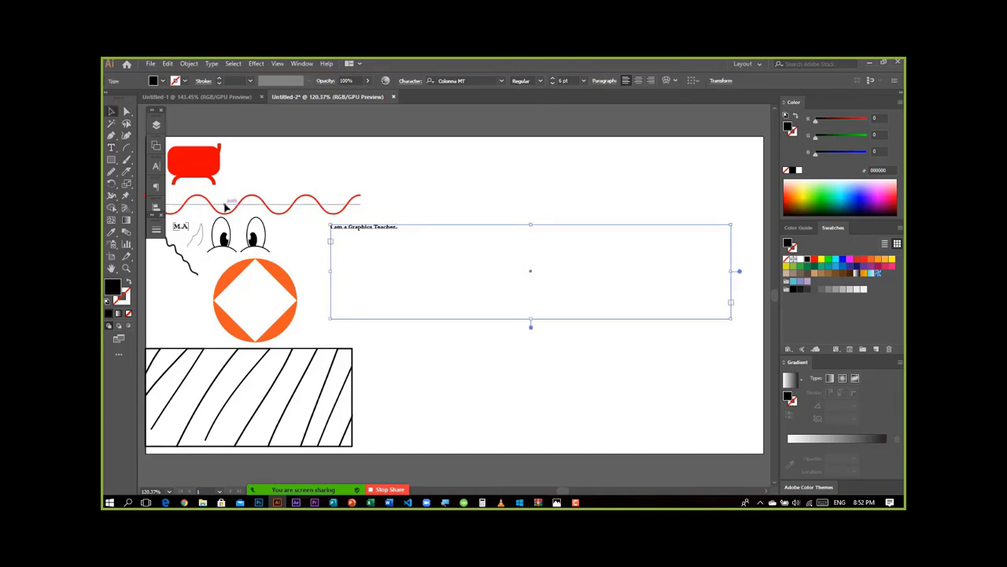
click(155, 164)
click(155, 163)
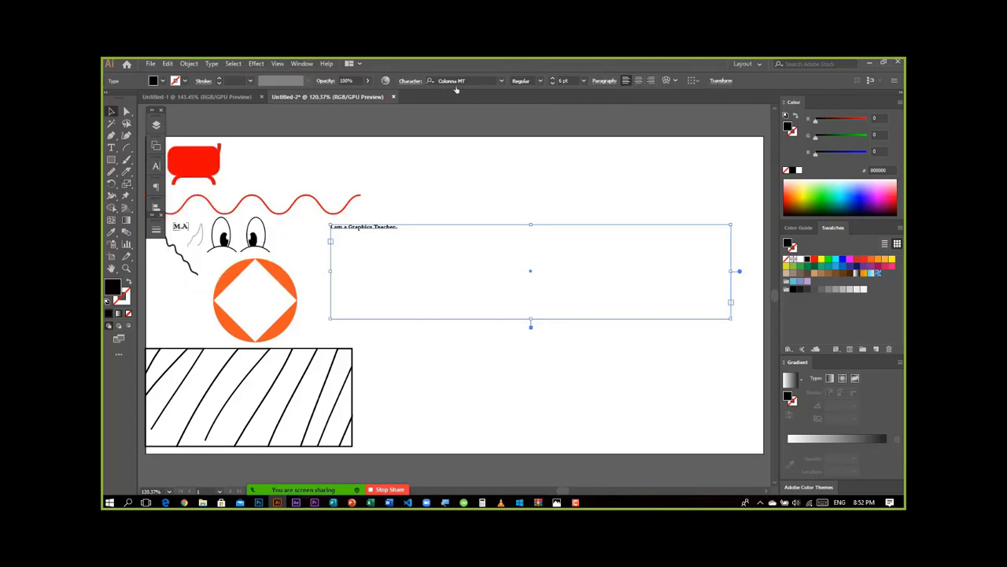
click(410, 81)
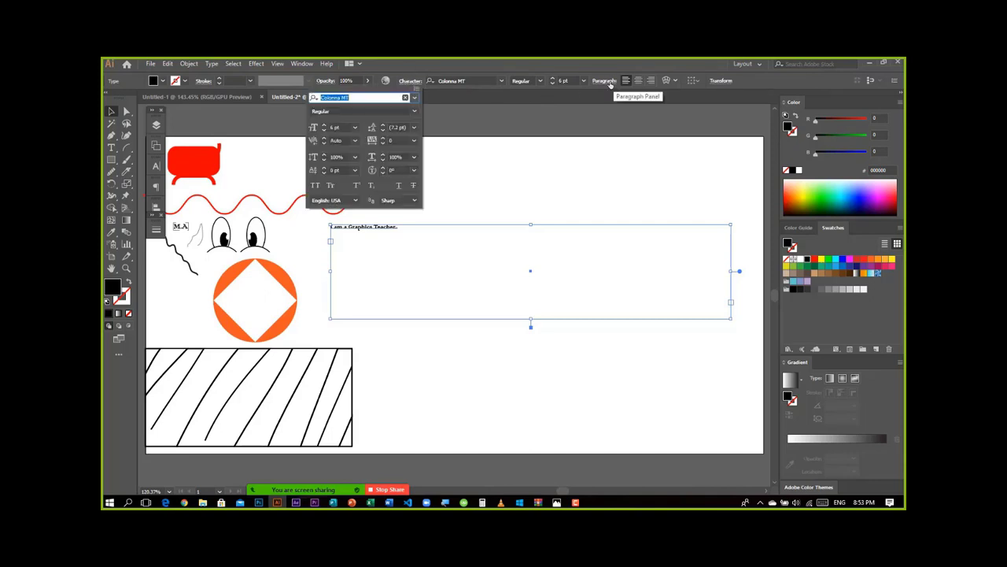
key(Escape)
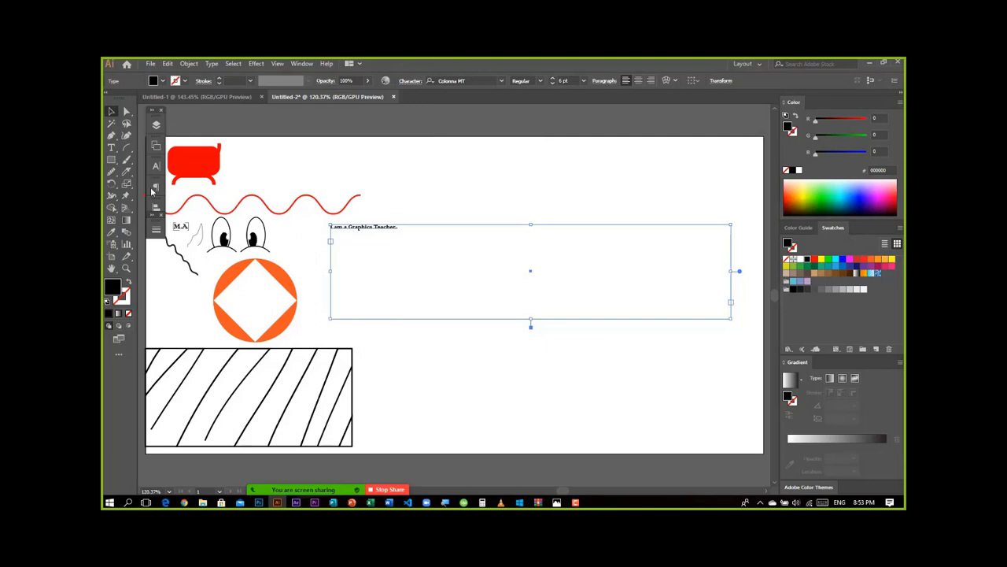
Step: Set the sentence to Josefin Sans Bold and step the font size up to 22 pt
click(156, 169)
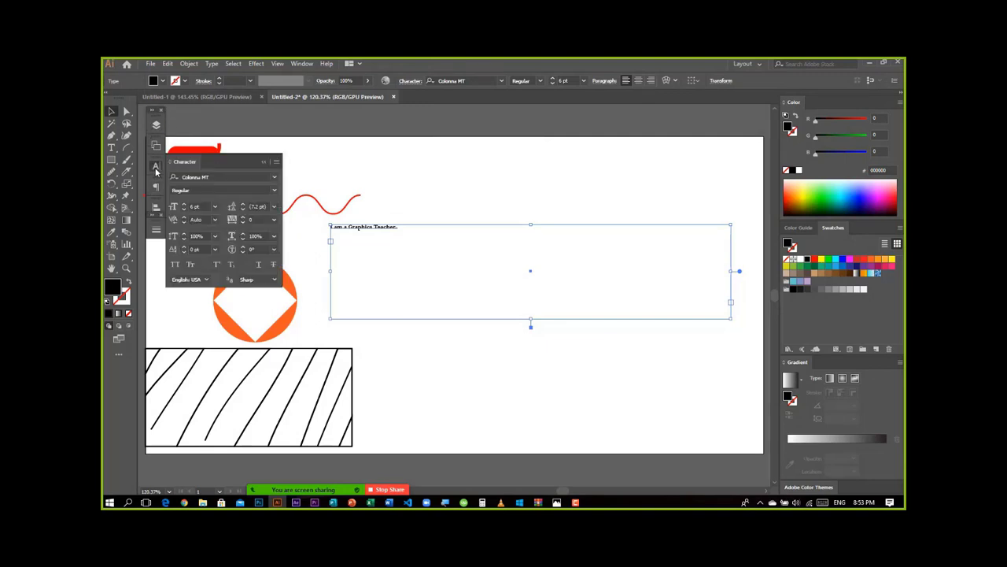
click(274, 177)
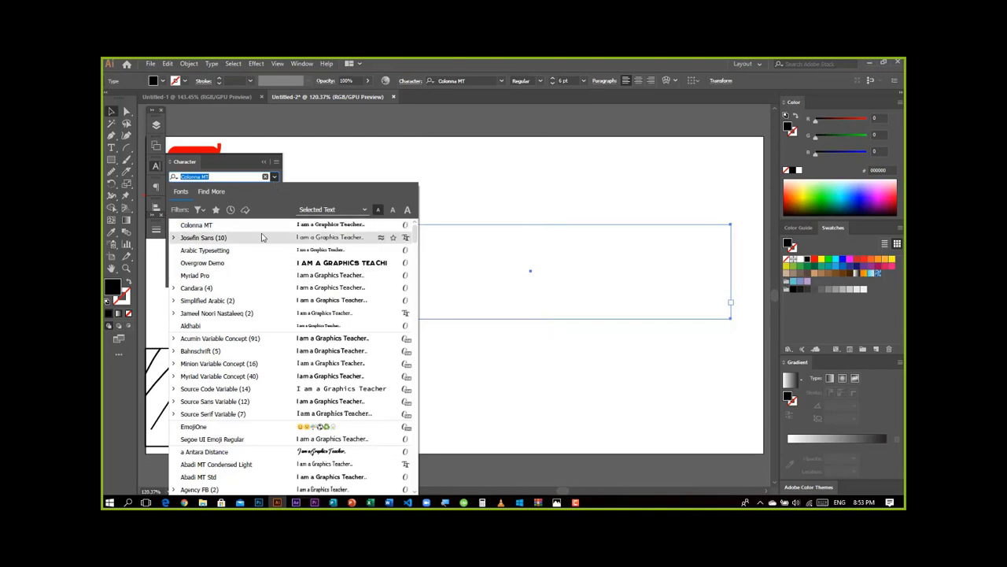
click(294, 239)
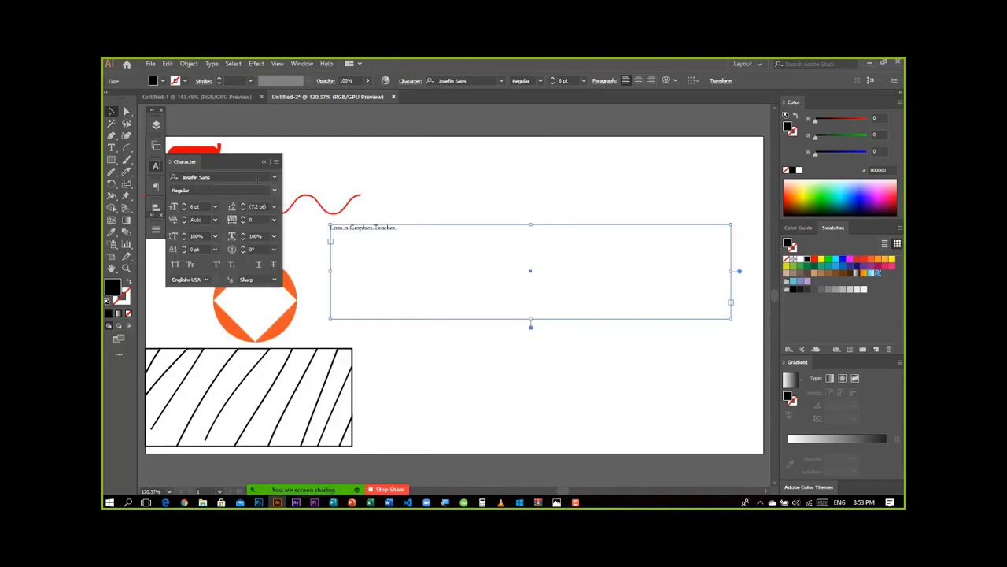
click(275, 191)
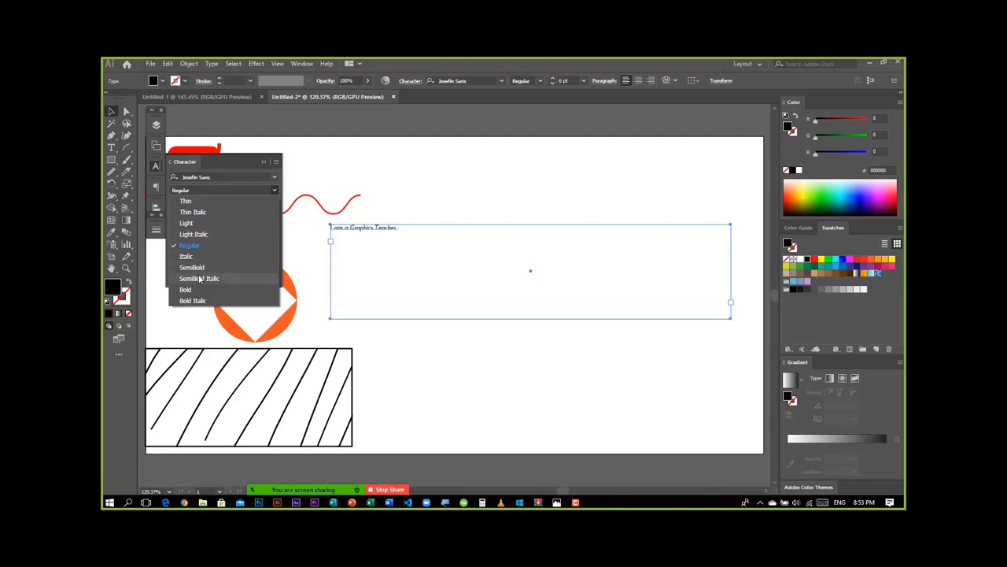
click(186, 290)
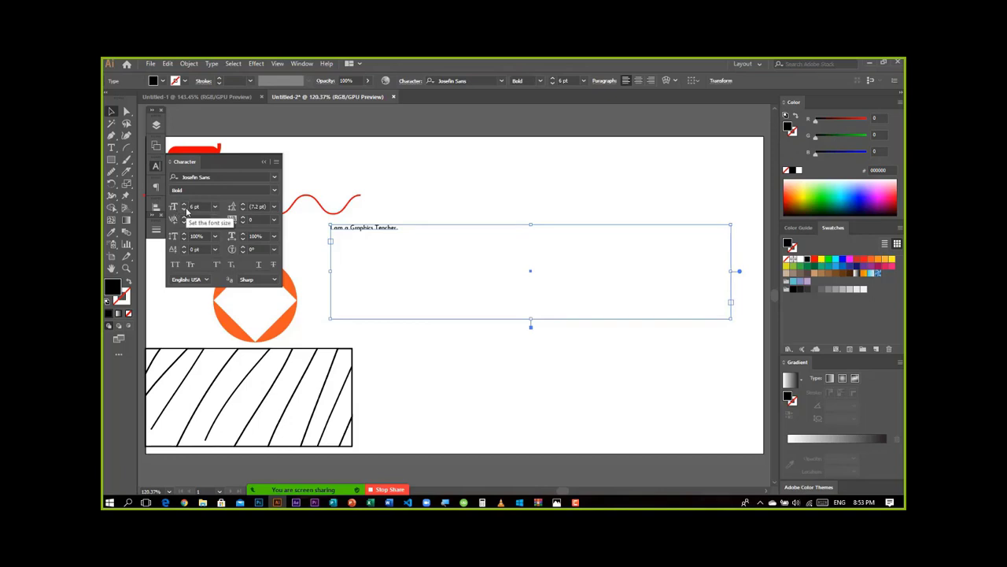
click(185, 204)
click(184, 203)
click(184, 204)
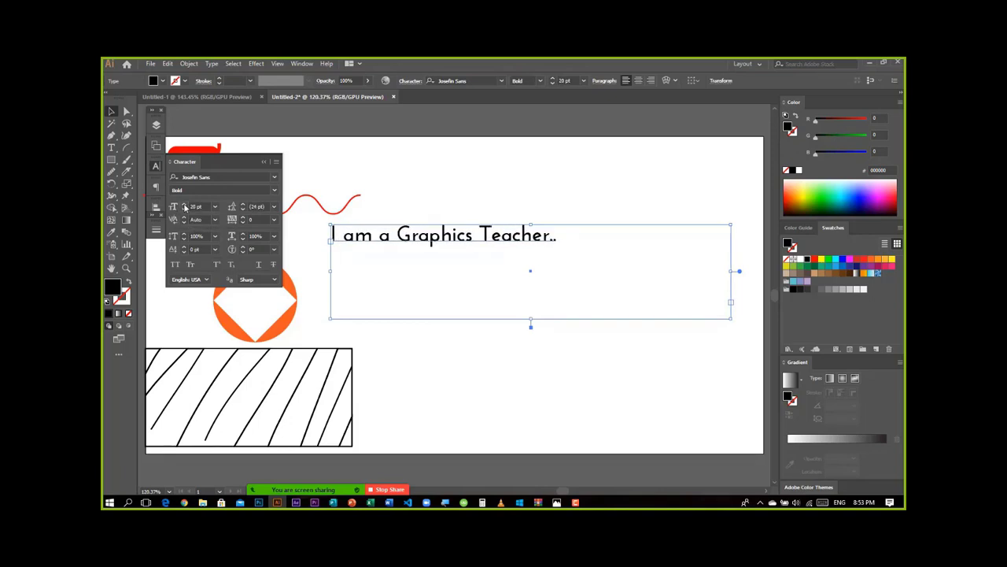
click(184, 204)
click(184, 203)
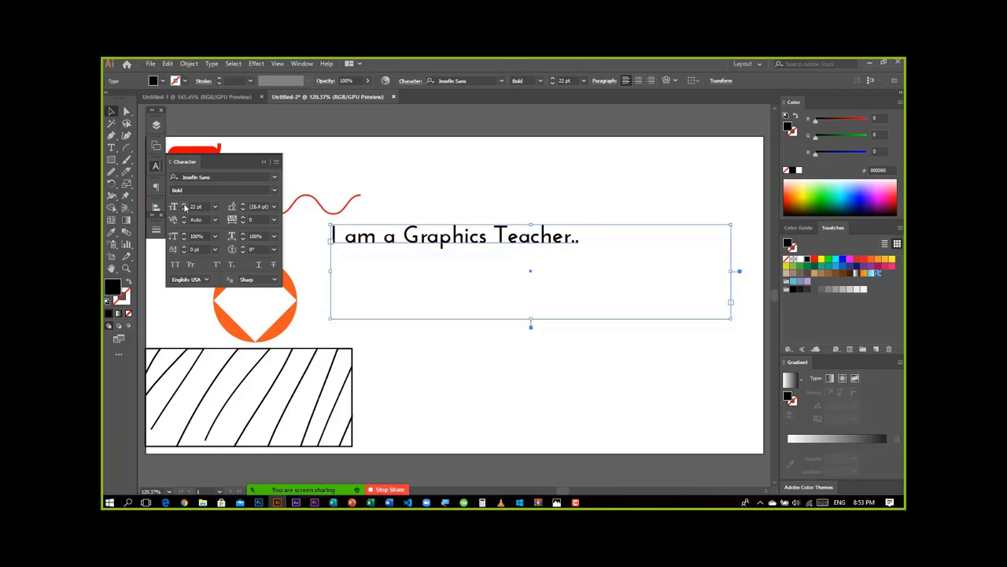
click(185, 204)
Step: Add a new line under the sentence containing a first name
double_click(566, 246)
click(586, 238)
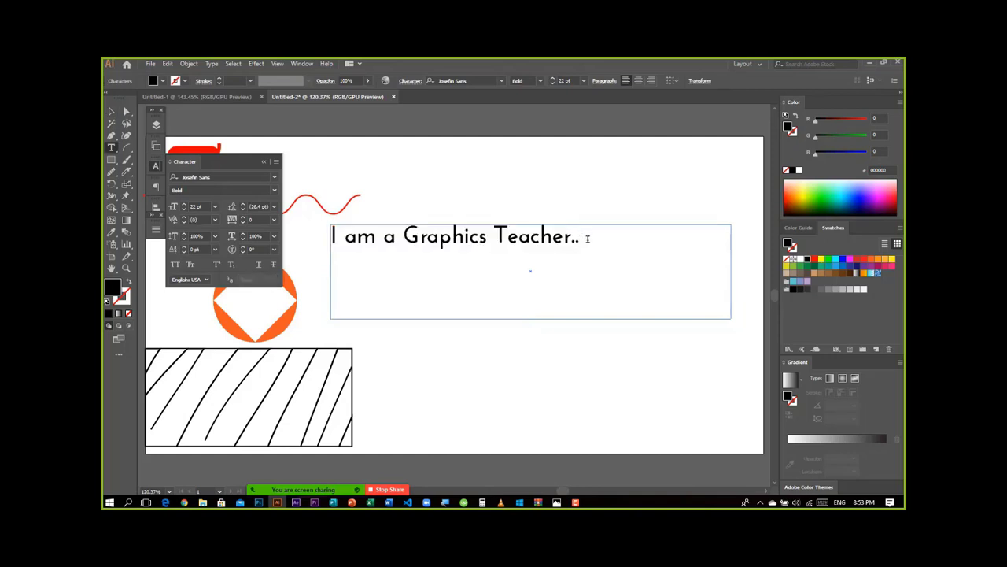
key(Return)
text(I)
key(BackSpace)
text(Mahir)
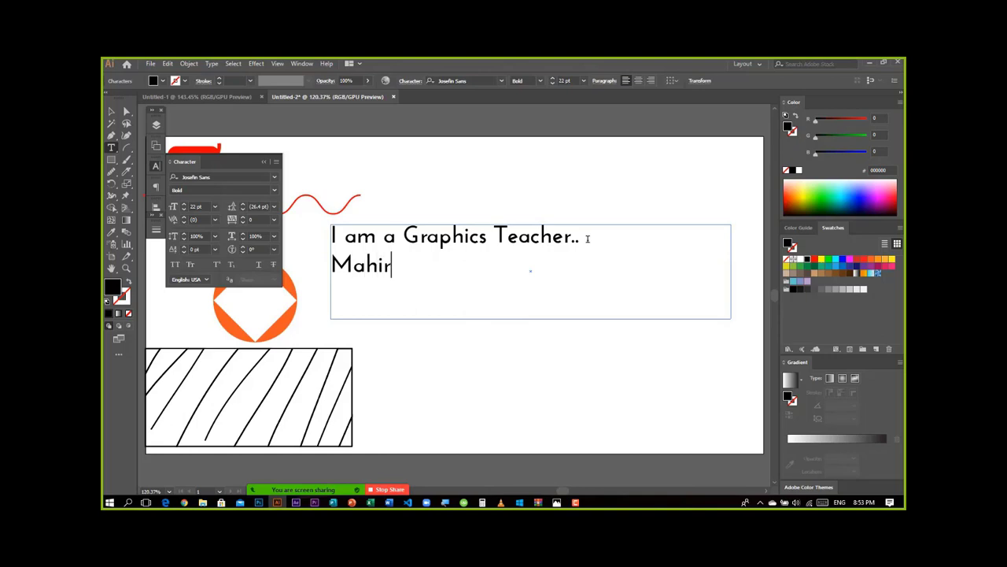
text(a)
key(Escape)
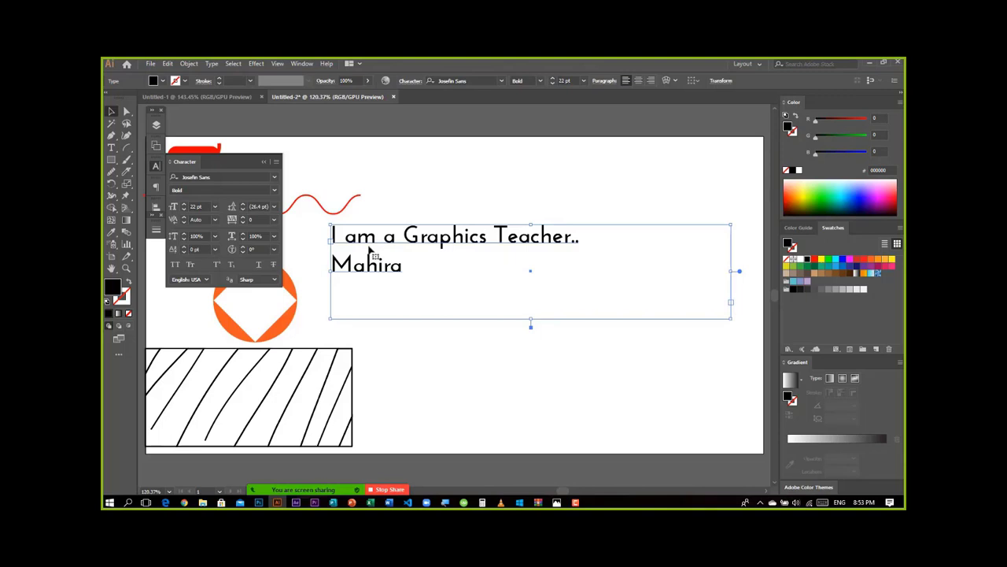
Step: Adjust the paragraph's leading down and back up to 23 pt
click(242, 209)
click(243, 209)
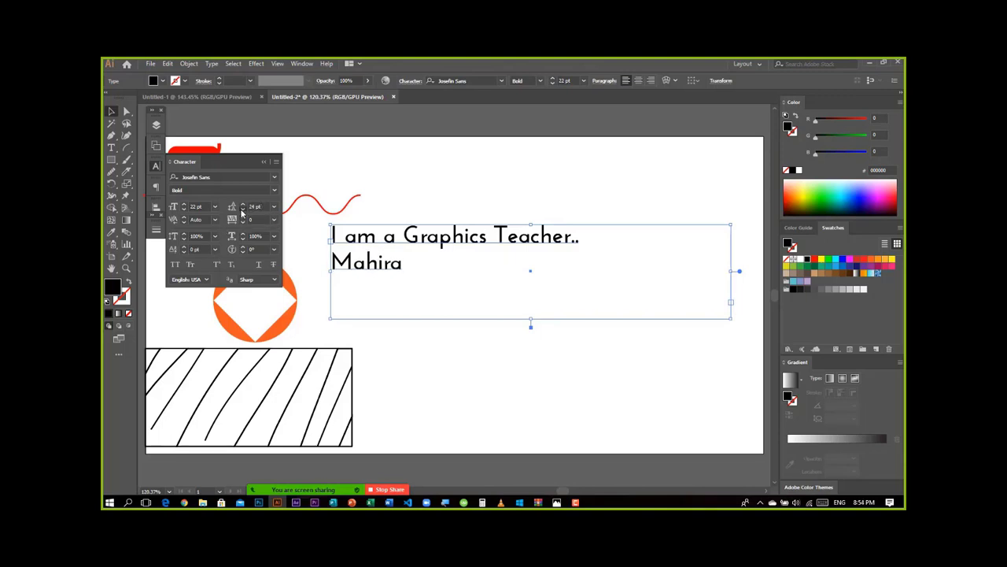
click(242, 210)
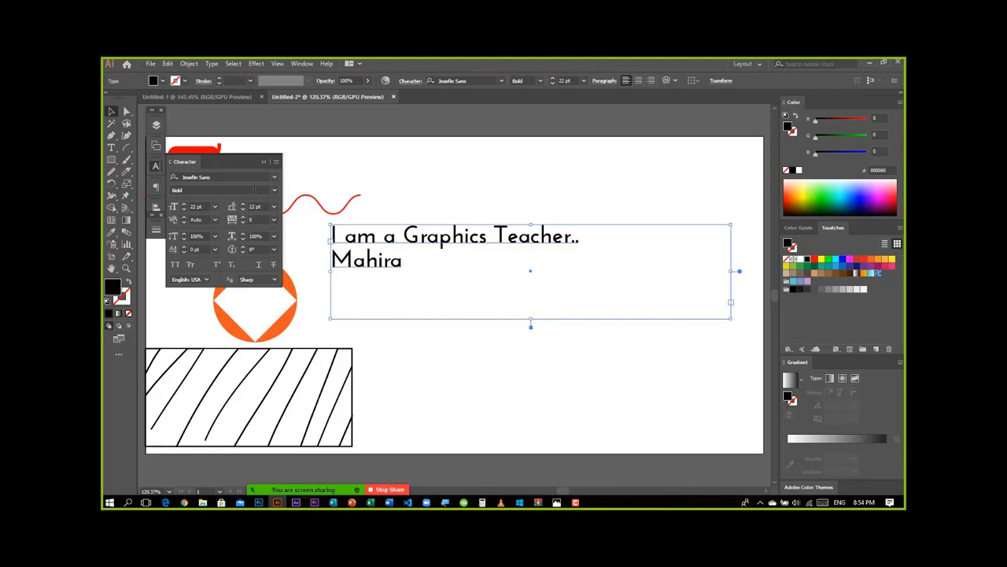
click(243, 209)
click(243, 209)
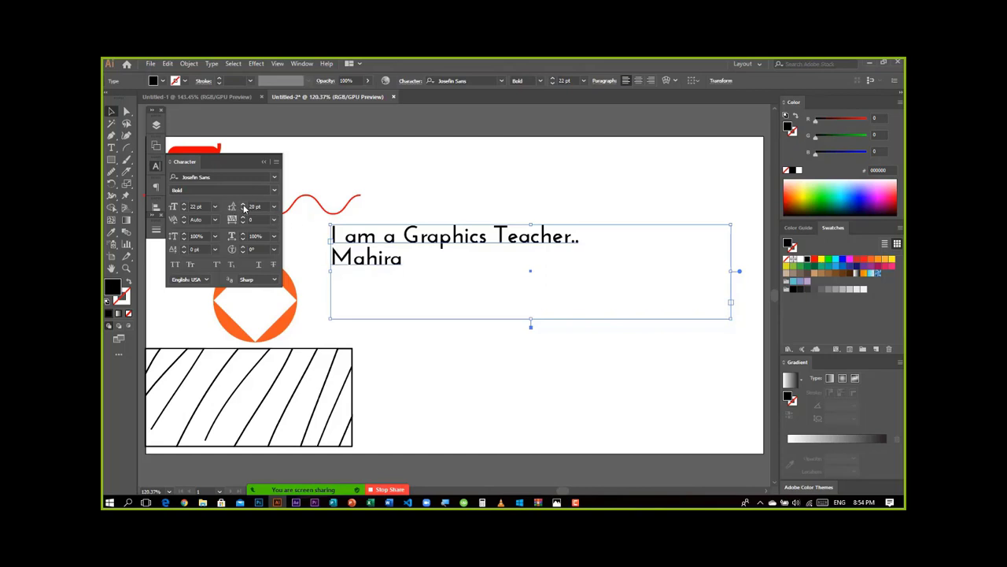
click(243, 204)
click(244, 204)
click(244, 204)
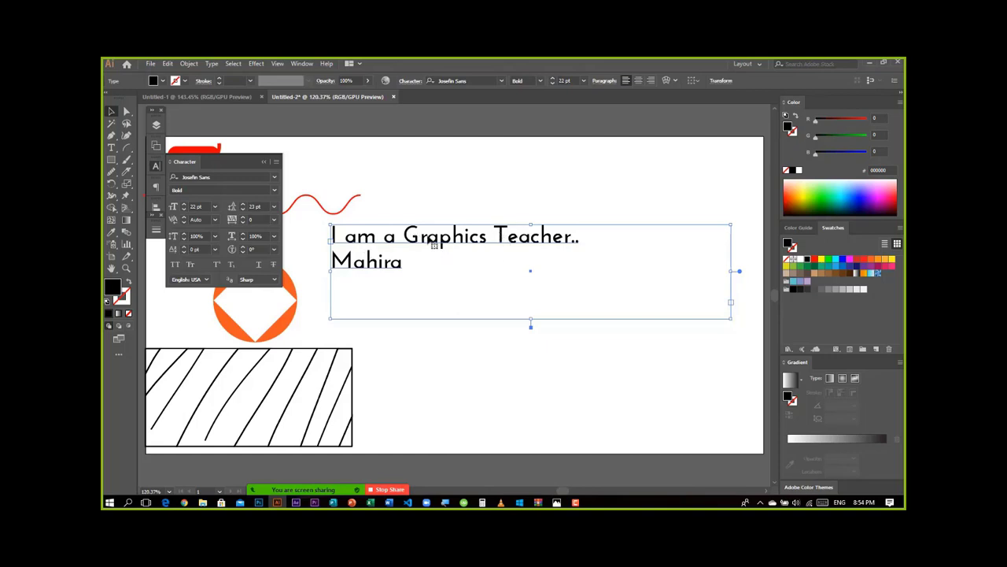
Step: Tighten the text frame's tracking to -50 and reselect the text
click(274, 219)
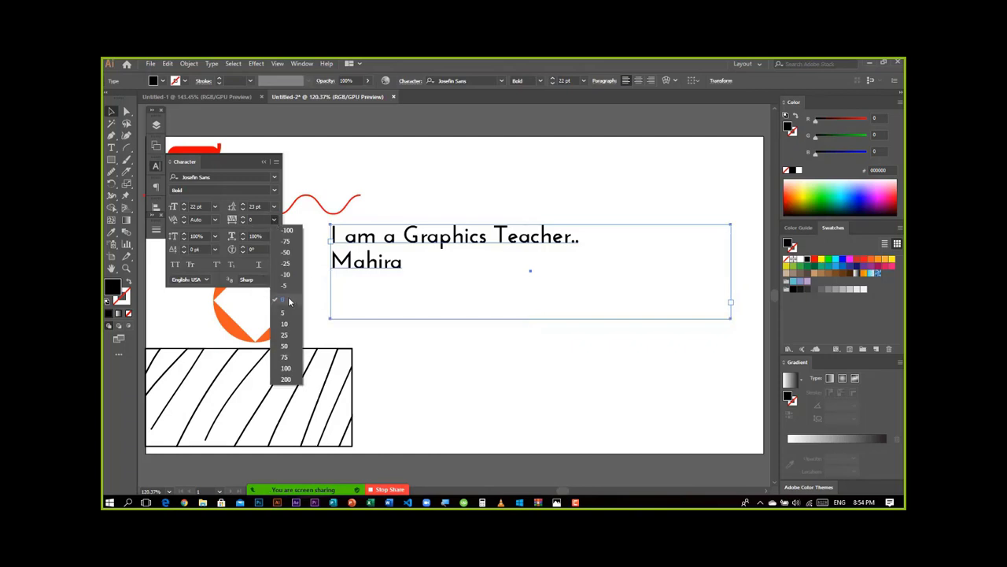
click(287, 253)
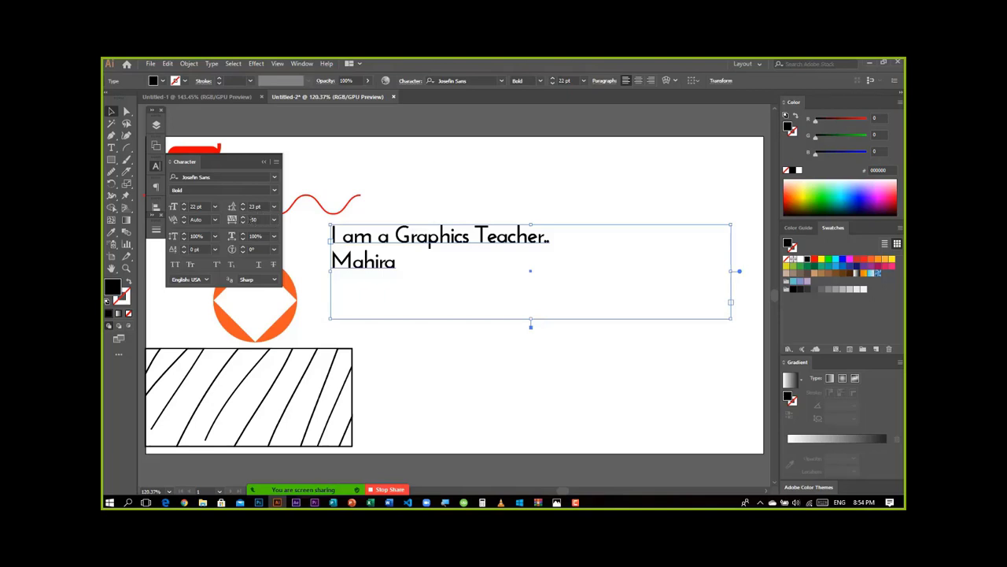
click(424, 272)
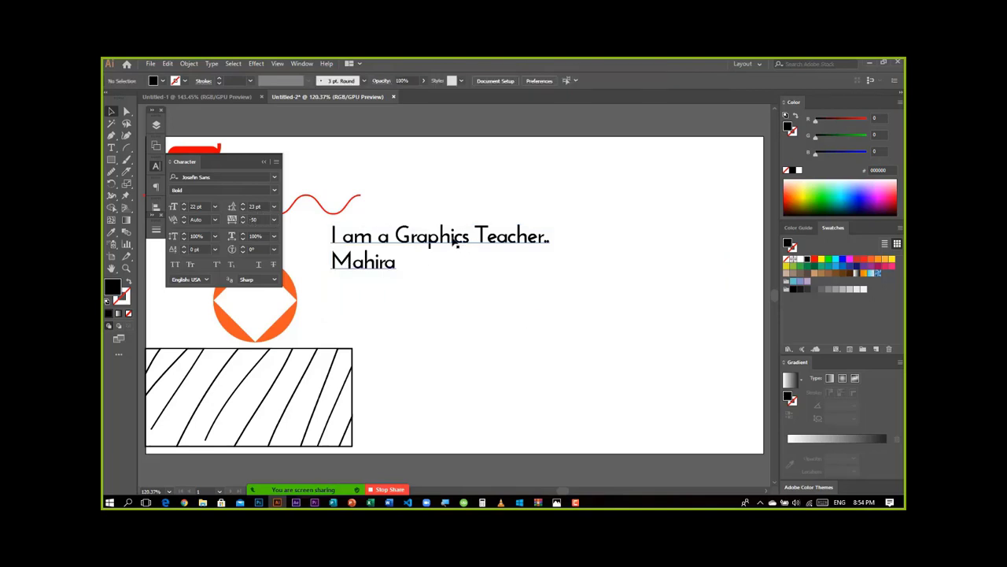
click(379, 251)
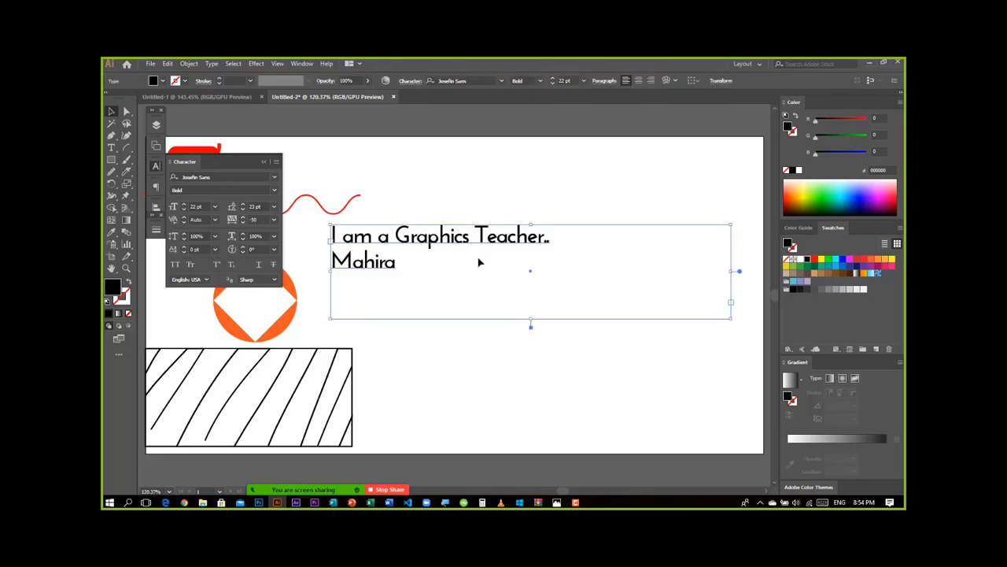
Step: Append the surname after the first name on the second line
double_click(386, 269)
double_click(400, 263)
click(402, 261)
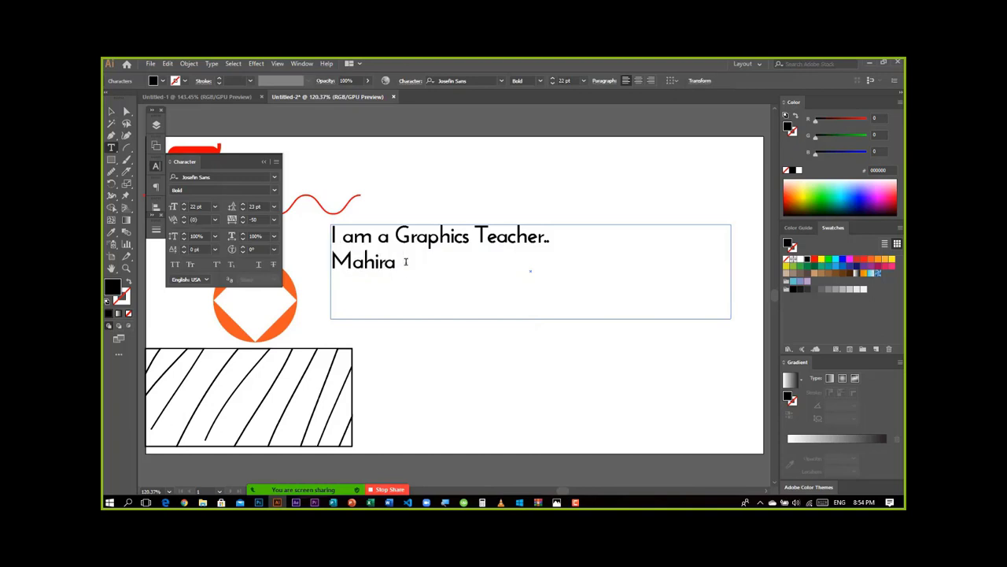
text(A)
text(nsari)
Step: Set the full name's tracking to 200, then raise it further to about 266
drag(467, 266, 318, 255)
click(275, 220)
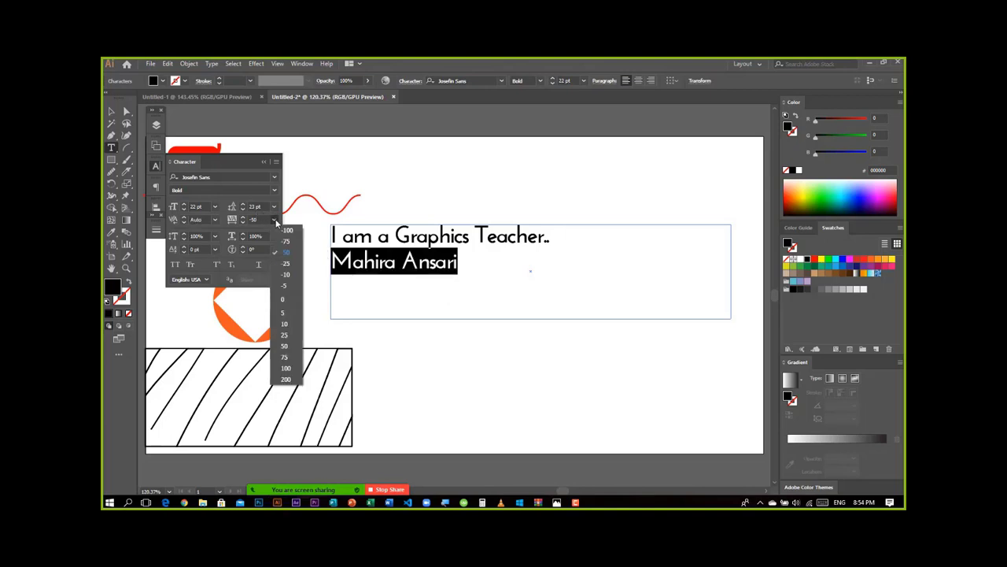
click(285, 380)
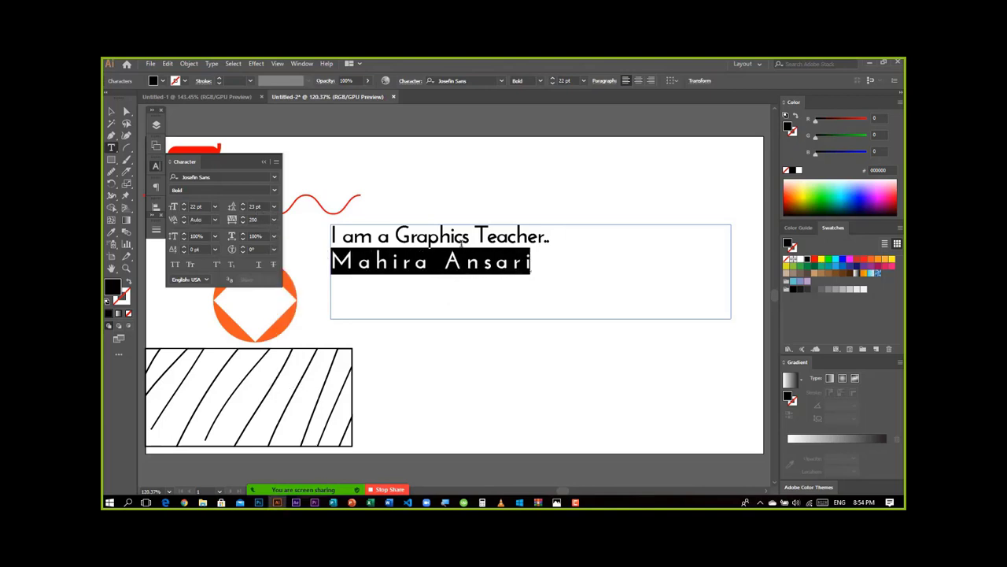
click(243, 218)
click(243, 218)
click(243, 218)
click(243, 218)
click(243, 218)
click(243, 218)
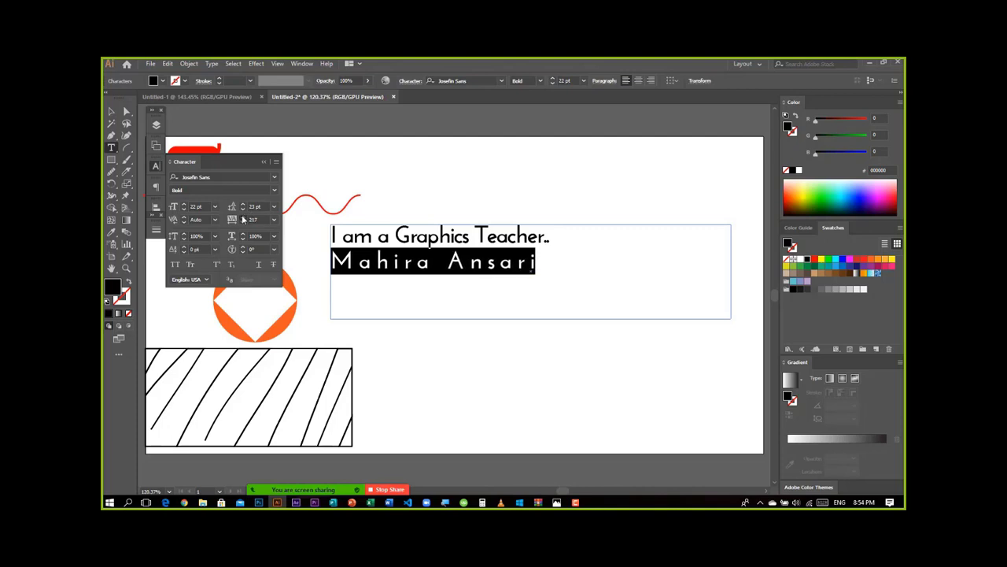
click(243, 218)
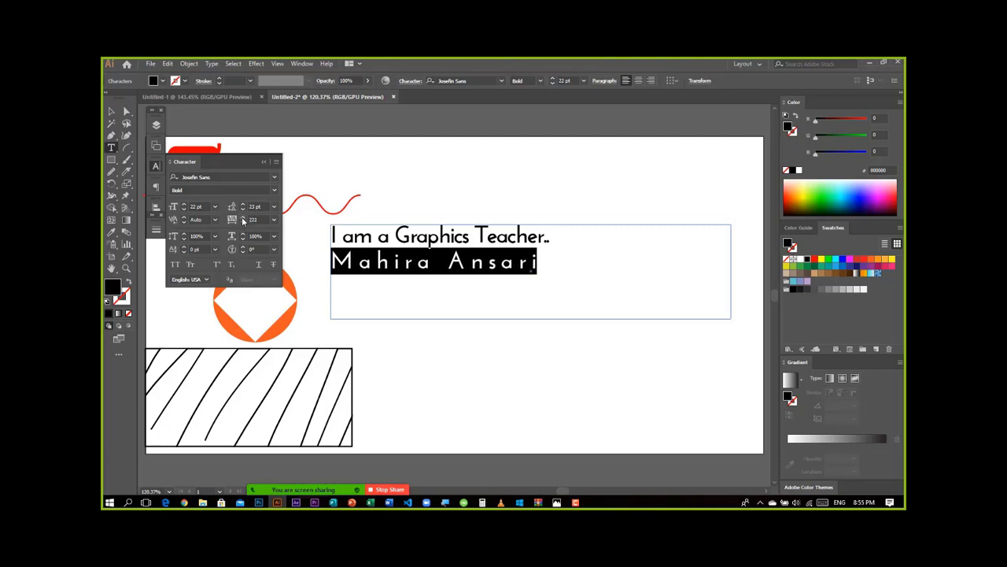
click(243, 218)
click(243, 218)
click(243, 218)
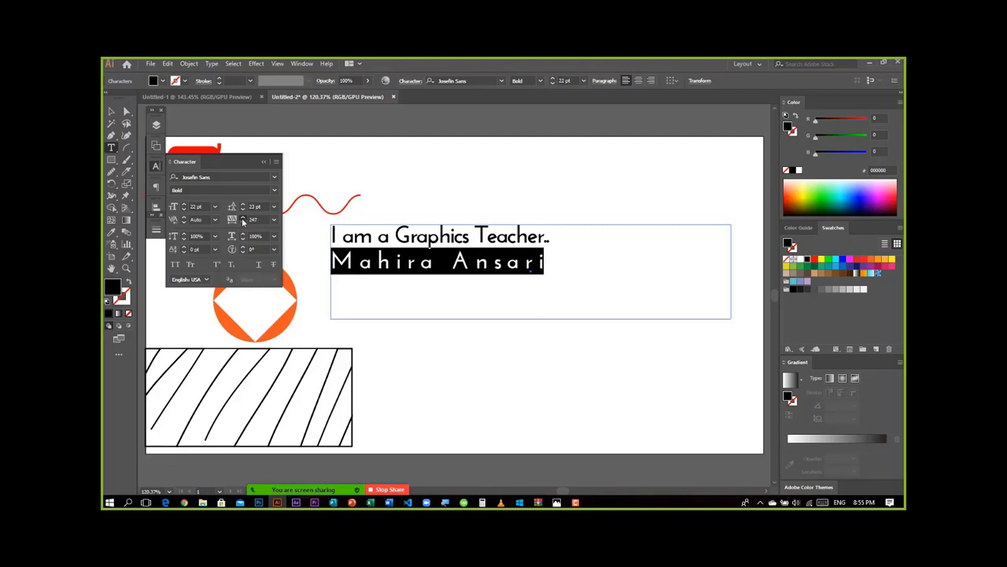
click(243, 218)
click(243, 220)
click(243, 219)
click(243, 219)
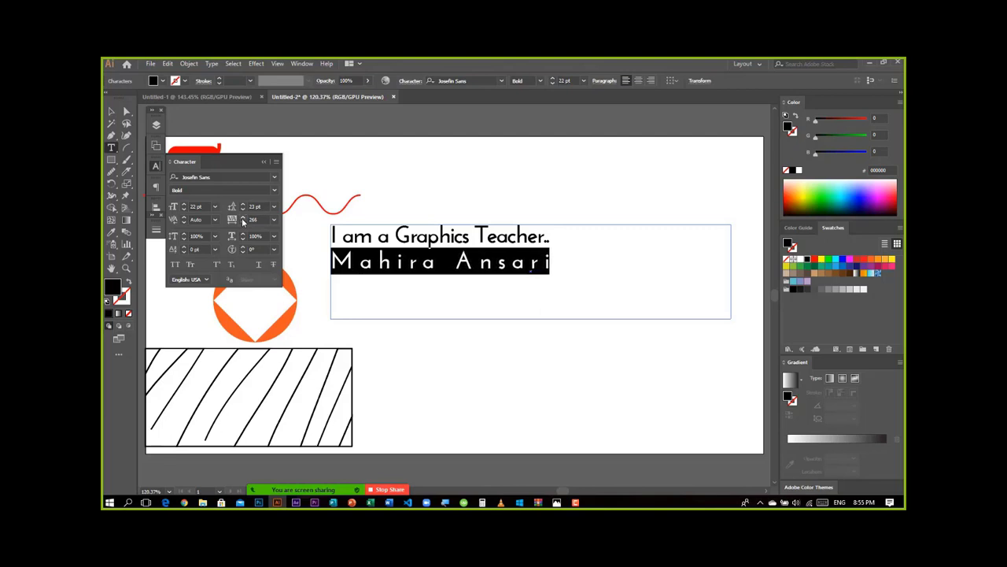
click(450, 266)
Step: Exit text editing and nudge the Colonna MT name title slightly left
key(Escape)
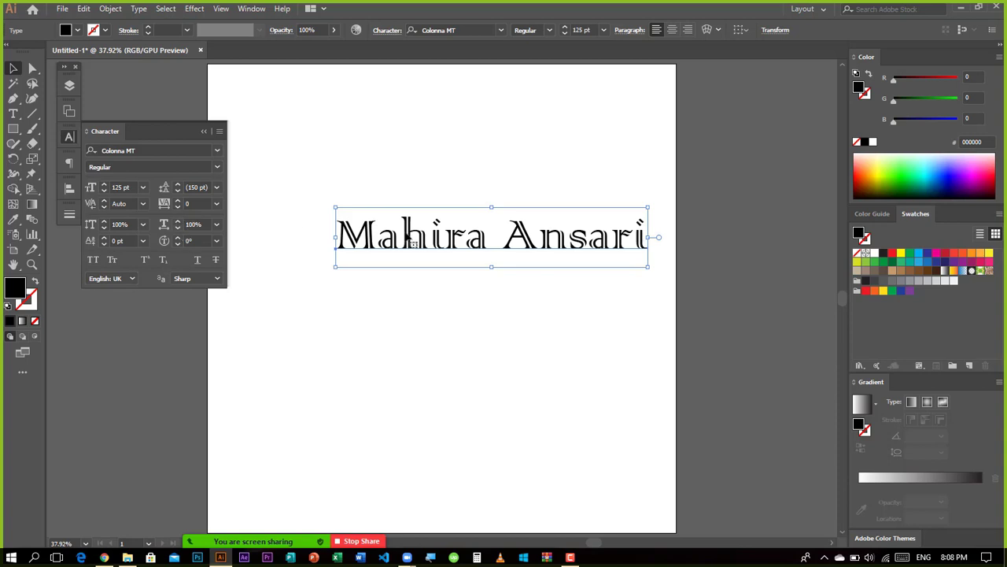
drag(411, 244, 393, 244)
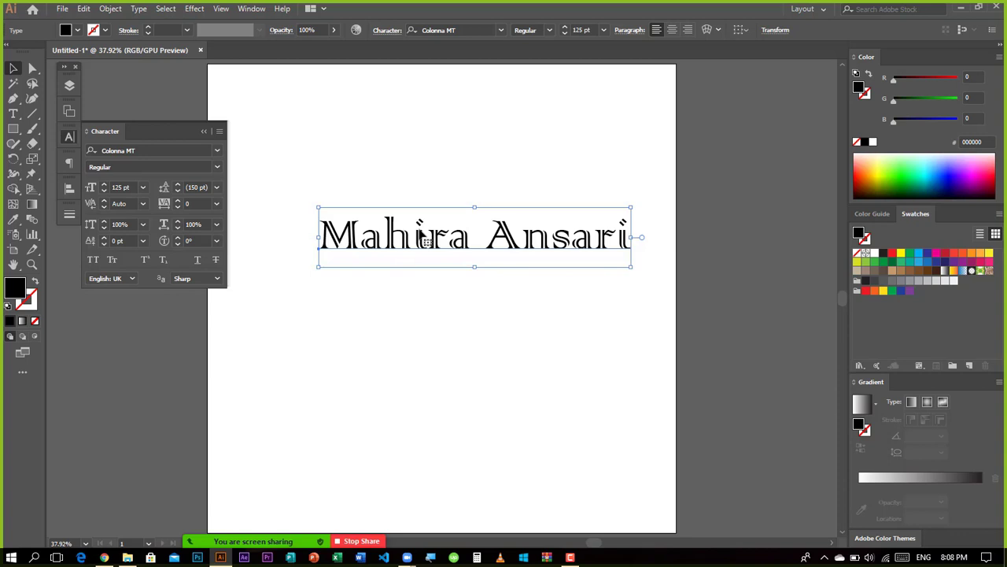
Step: Move the name title further left, leaving its horizontal scale unchanged
drag(464, 237, 418, 244)
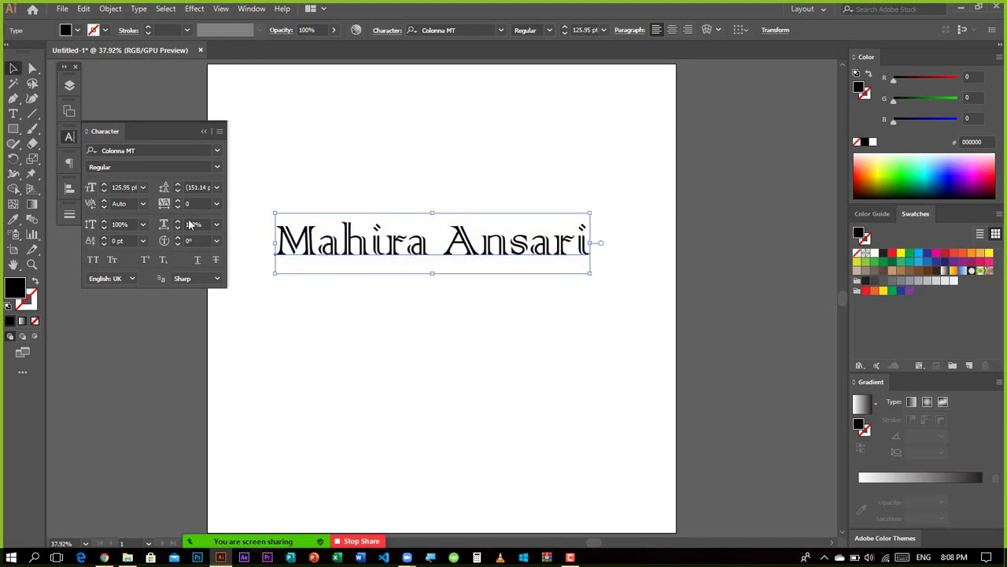
click(217, 224)
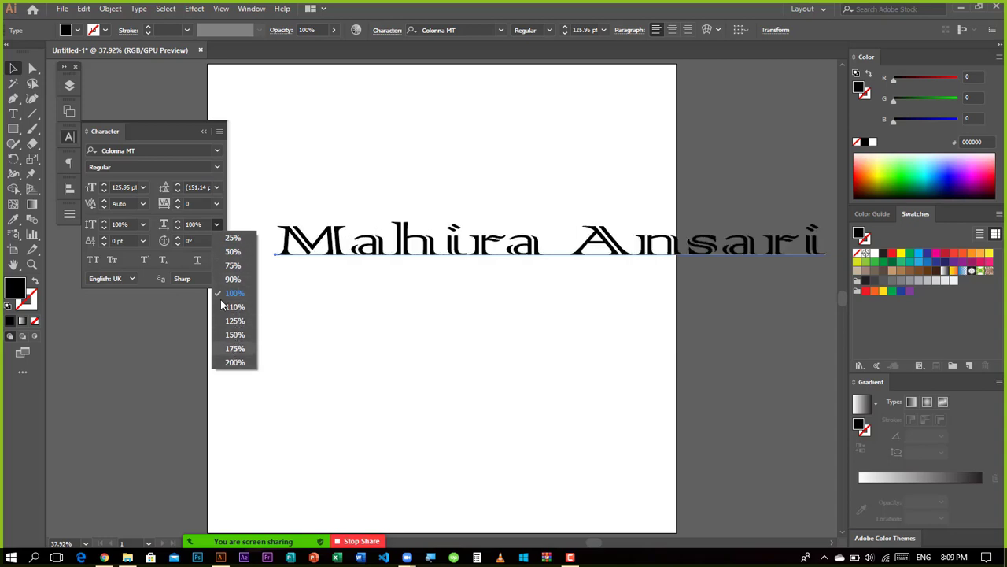
click(216, 224)
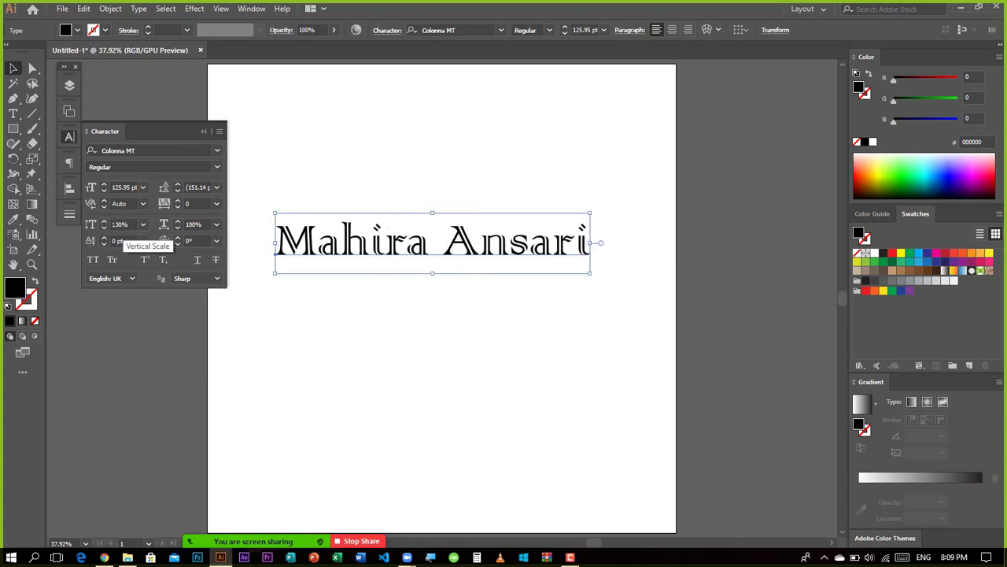
Step: Stretch the name title's vertical scale to 178%, then to 200%
click(104, 222)
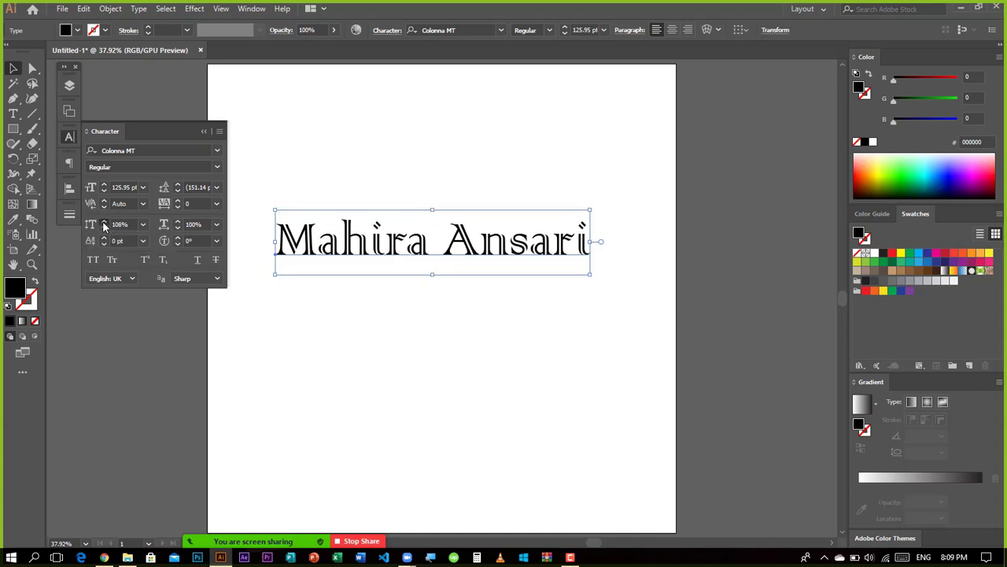
click(103, 222)
click(104, 222)
click(104, 222)
click(104, 222)
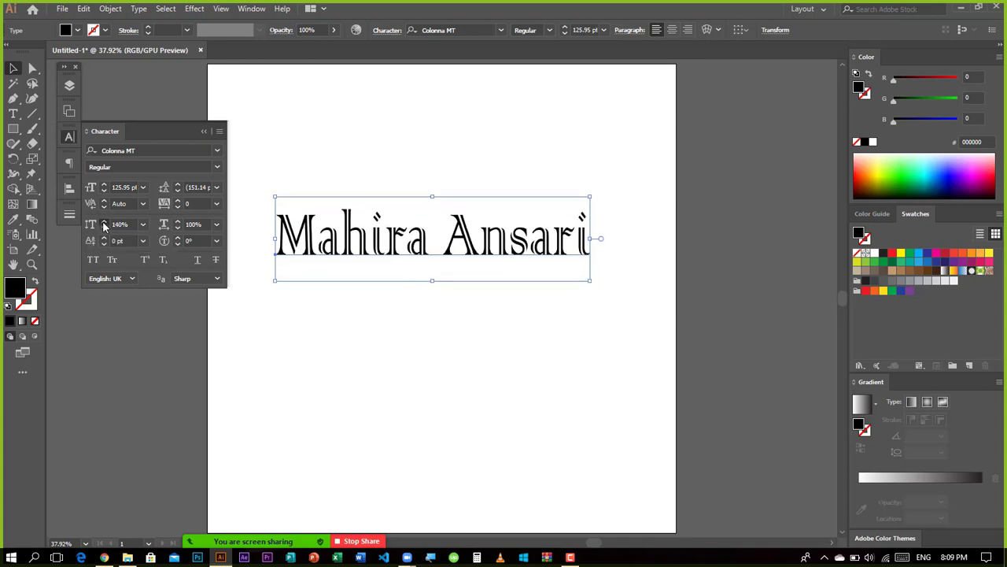
click(104, 222)
click(104, 222)
click(104, 222)
click(104, 222)
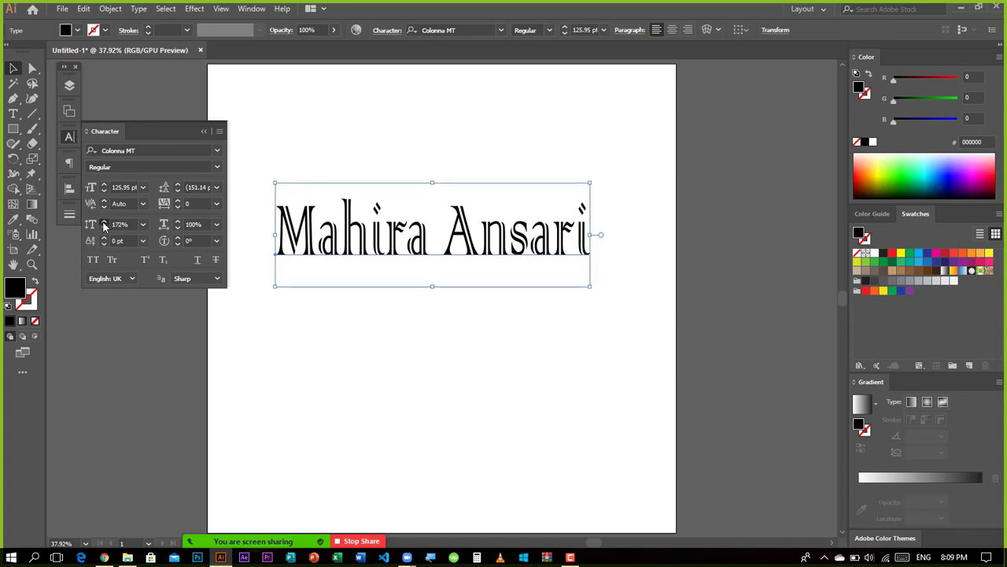
click(104, 222)
click(142, 224)
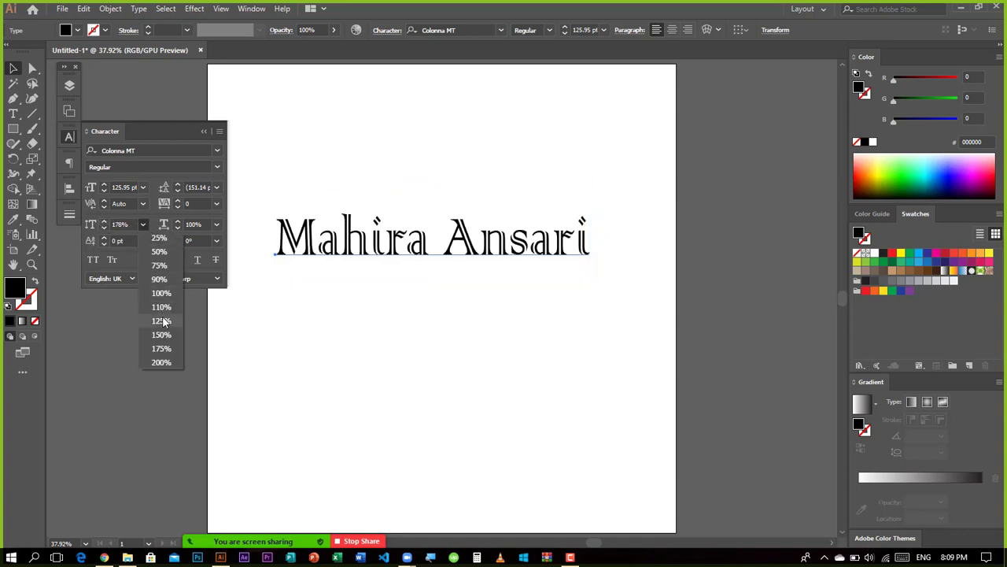
click(162, 362)
click(443, 333)
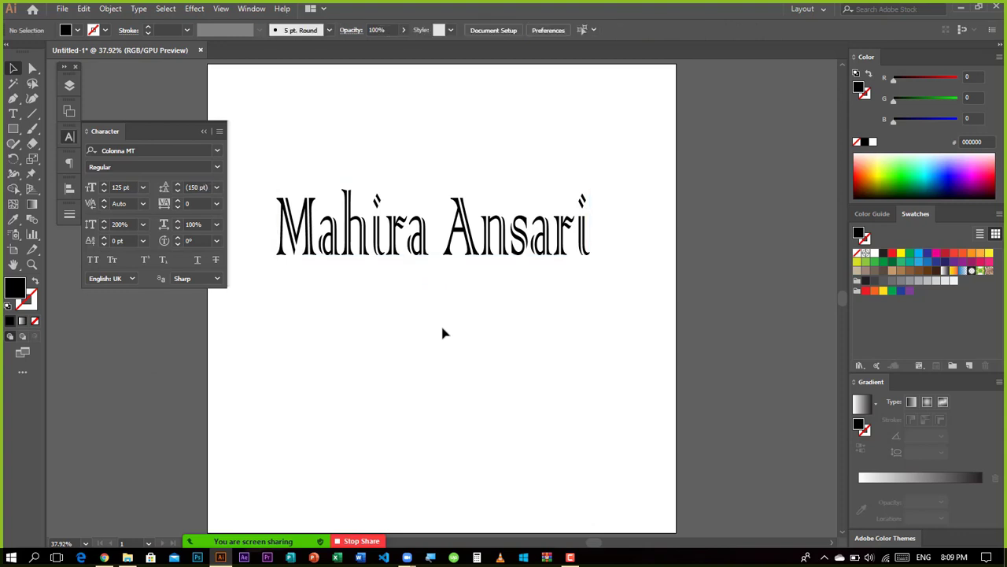
Step: Undo the tall stretch and return the title's vertical scale to 100%
key(ctrl+z)
key(ctrl+z)
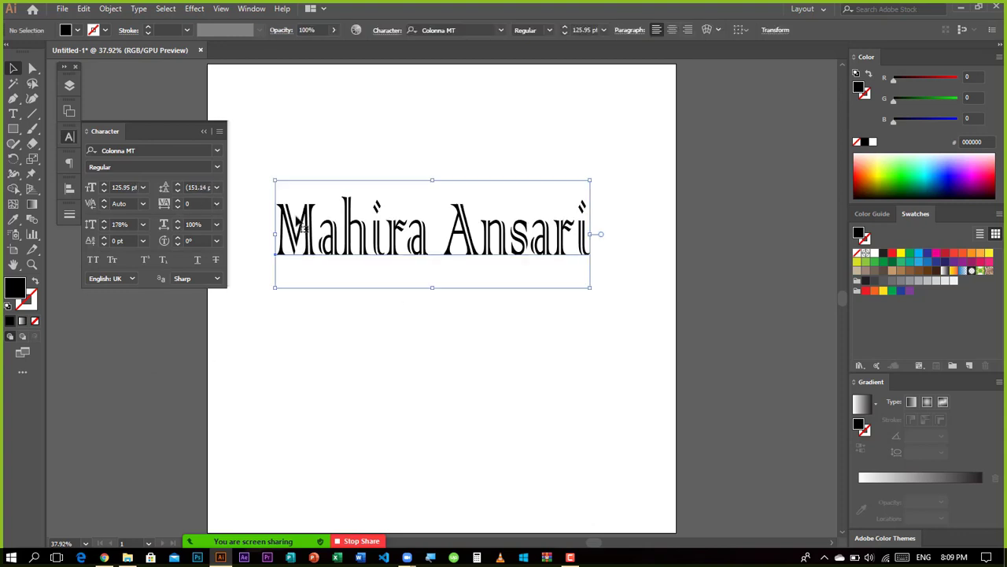
click(143, 224)
click(159, 292)
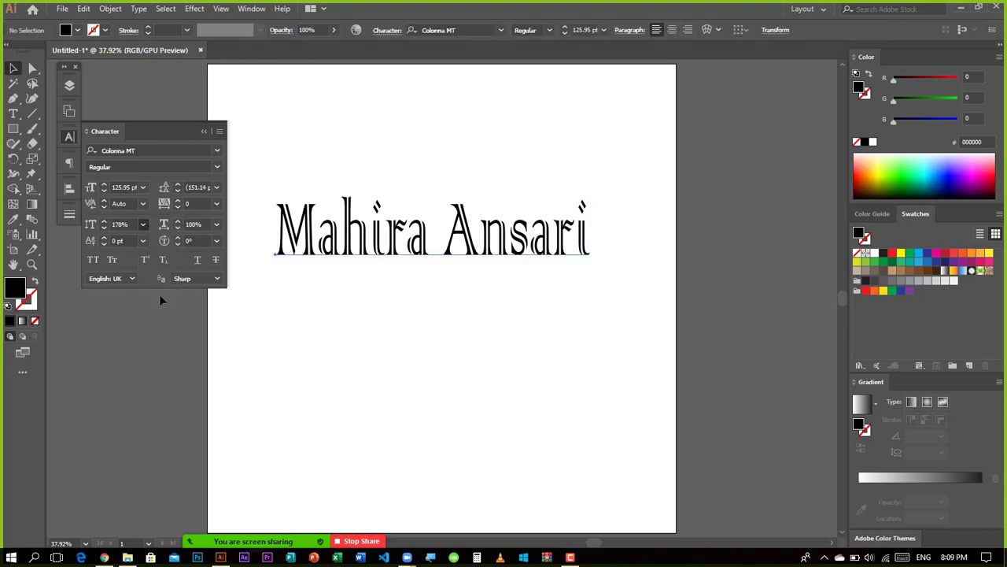
click(333, 330)
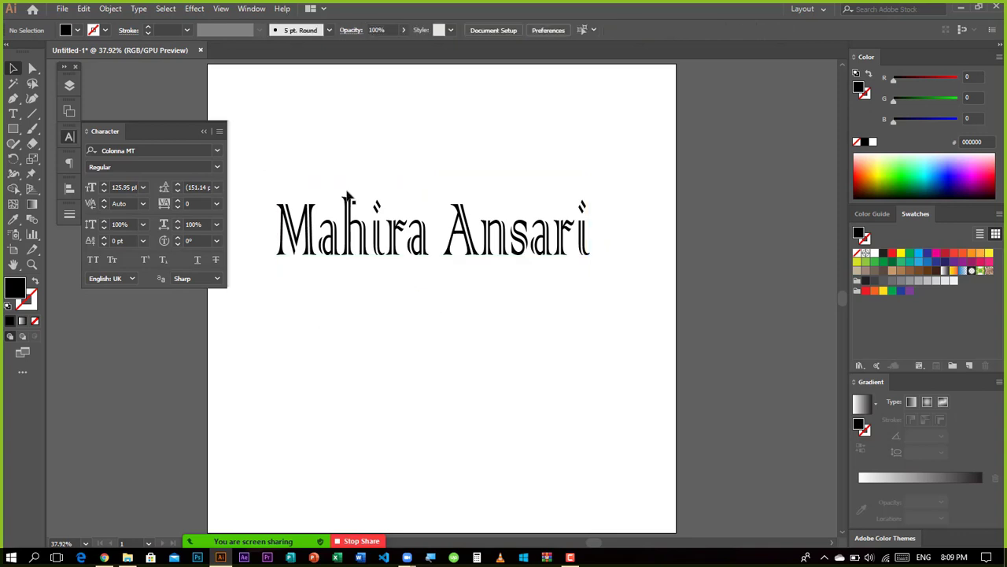
click(361, 241)
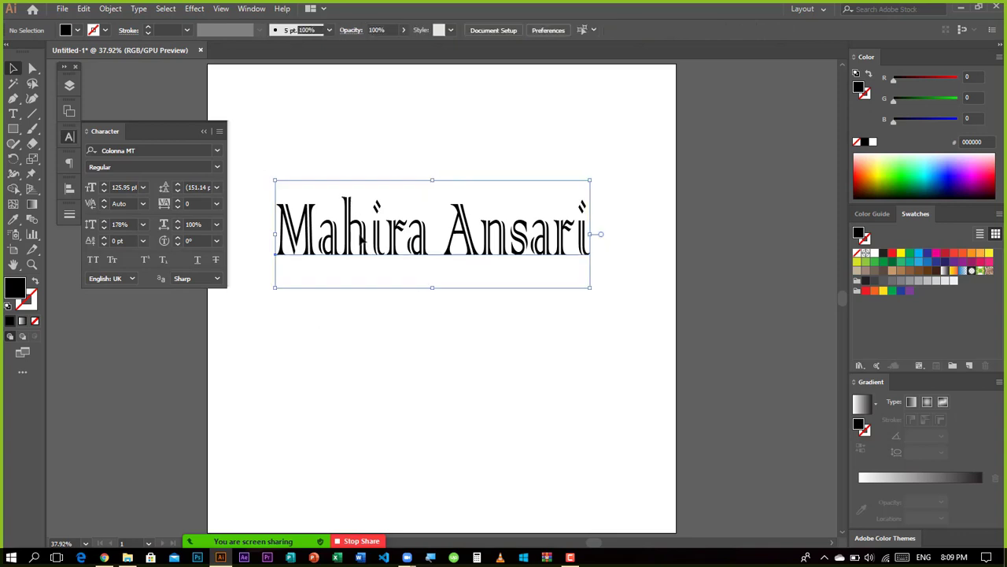
click(142, 224)
click(159, 293)
Step: Reselect the name title and raise its character rotation from 5° to 6°
click(339, 292)
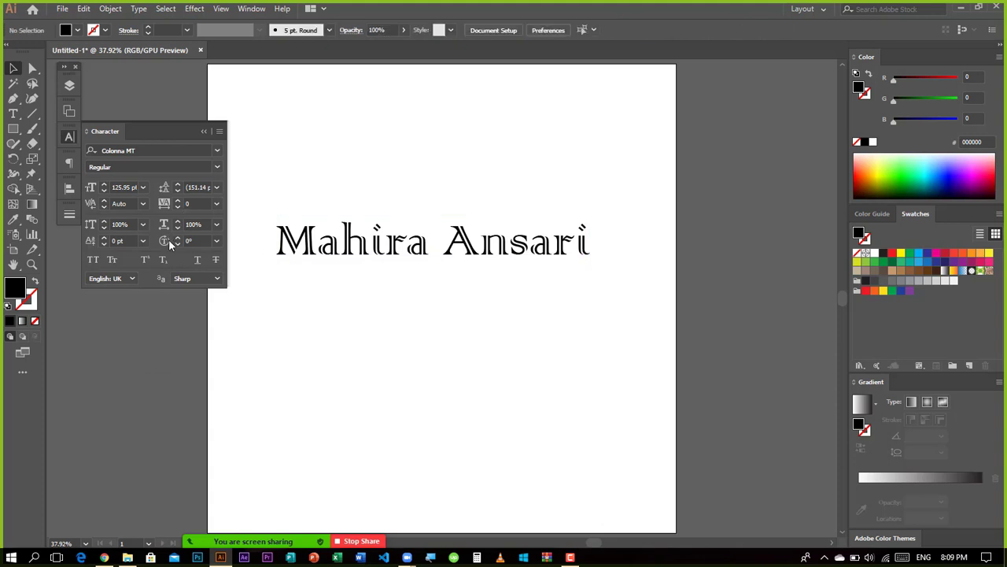
click(344, 224)
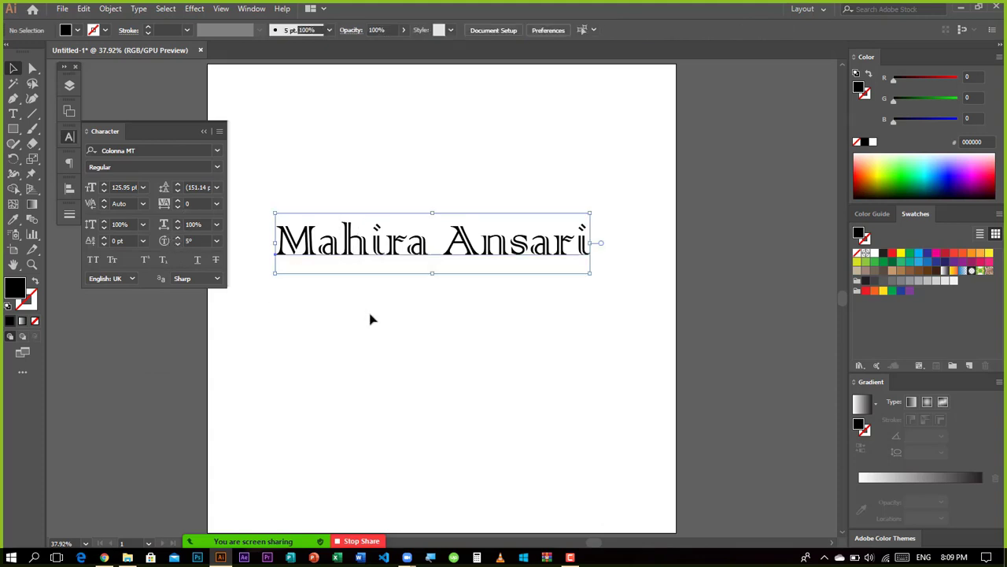
click(177, 237)
click(178, 237)
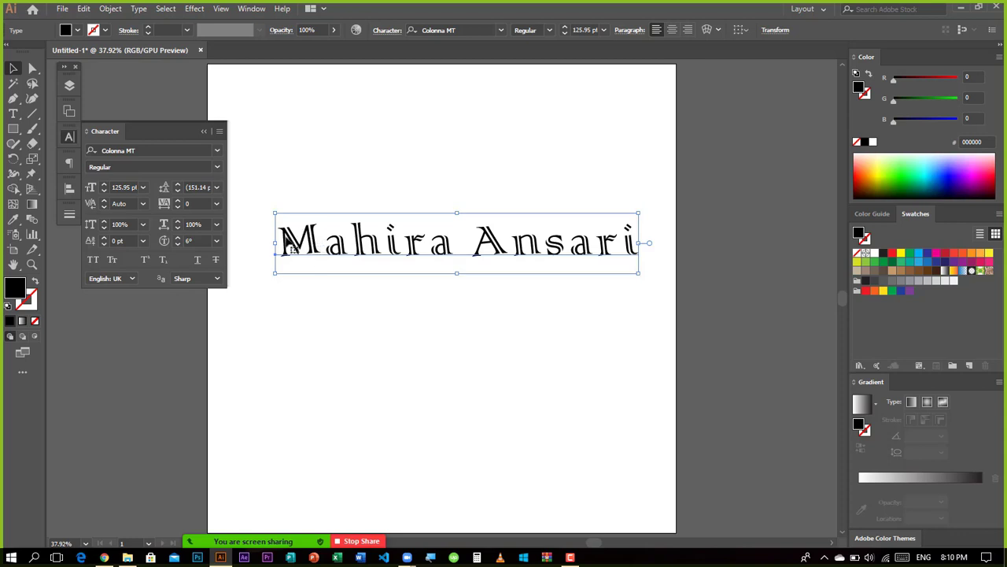
click(217, 241)
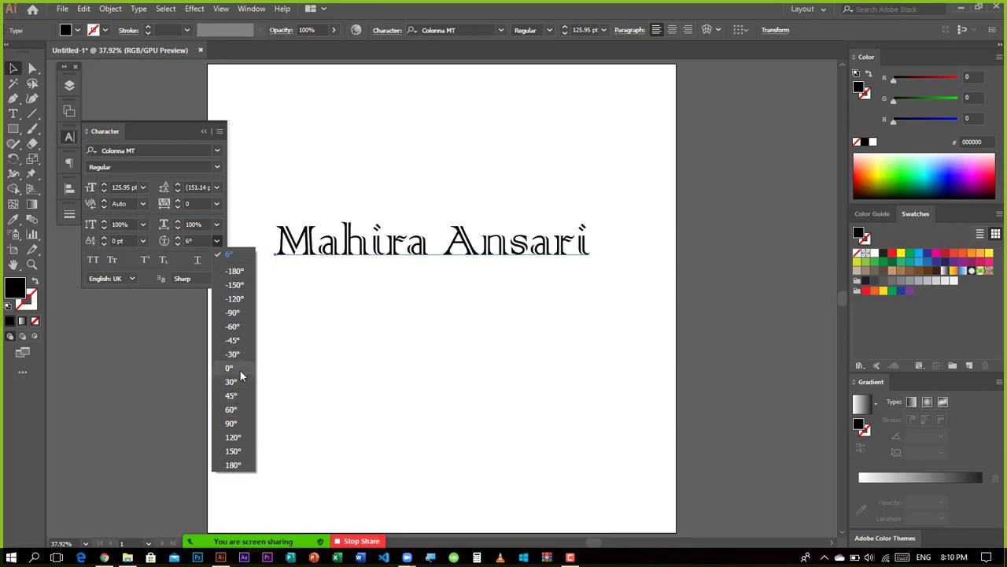
Step: Set the title's character rotation to 30° and tracking to -100
click(240, 382)
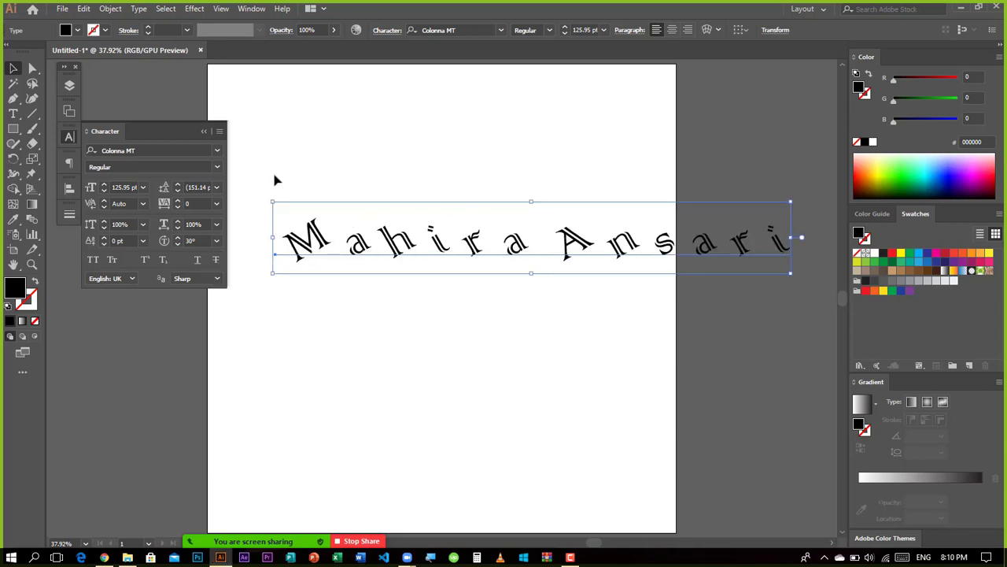
click(221, 204)
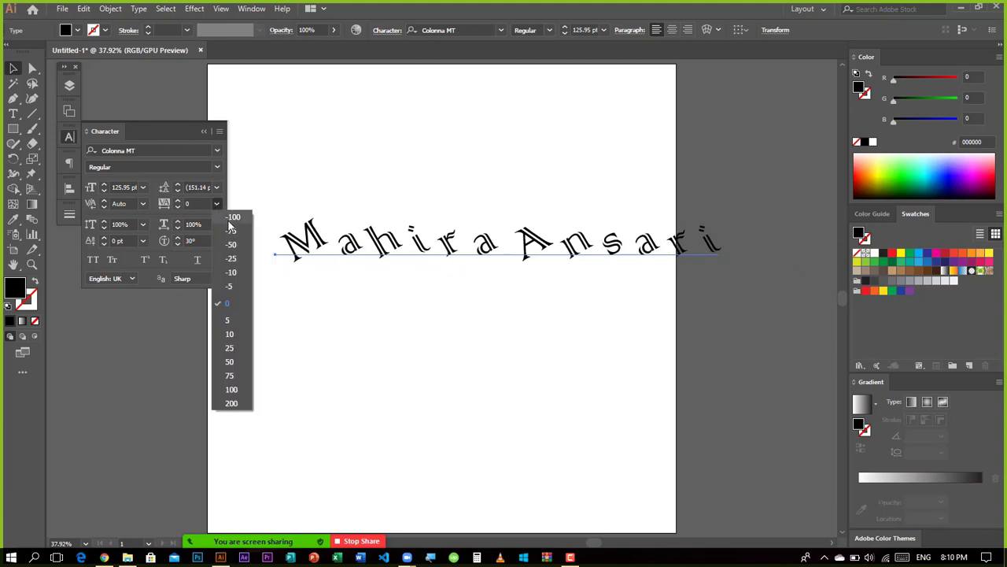
click(233, 217)
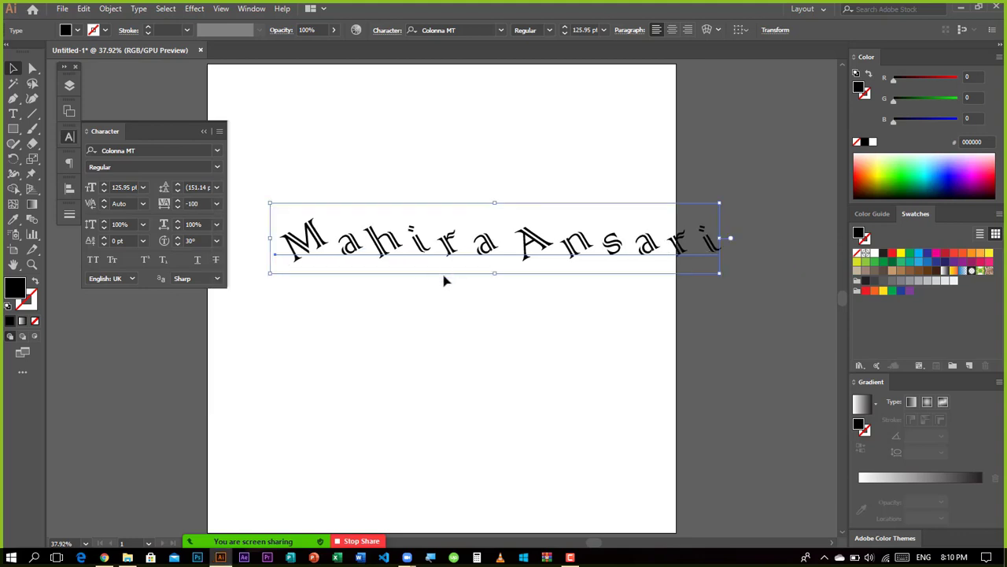
Step: Move the name title up to the artboard's top and reset character rotation to 0°
drag(445, 276, 398, 141)
drag(506, 234, 439, 103)
click(462, 259)
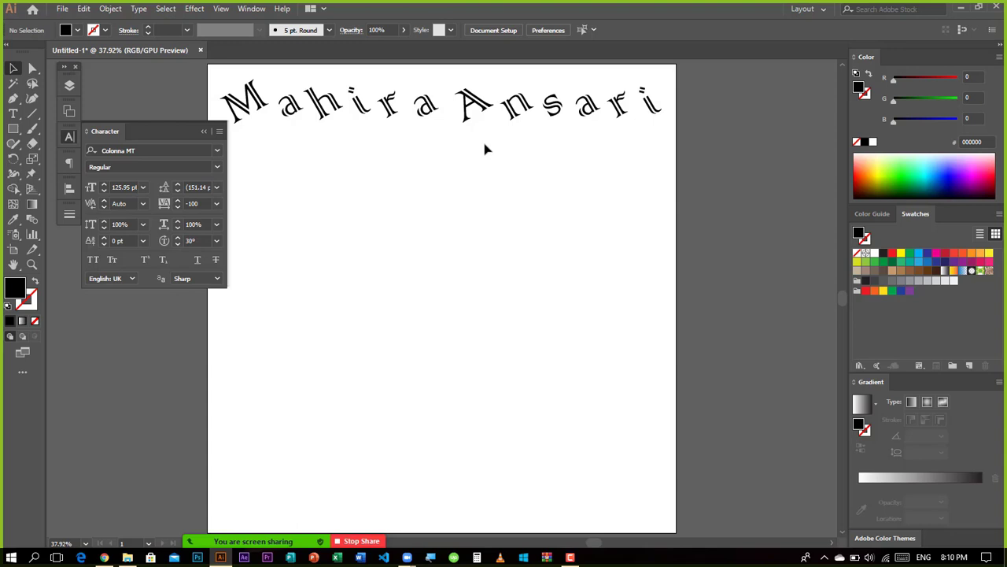
click(462, 101)
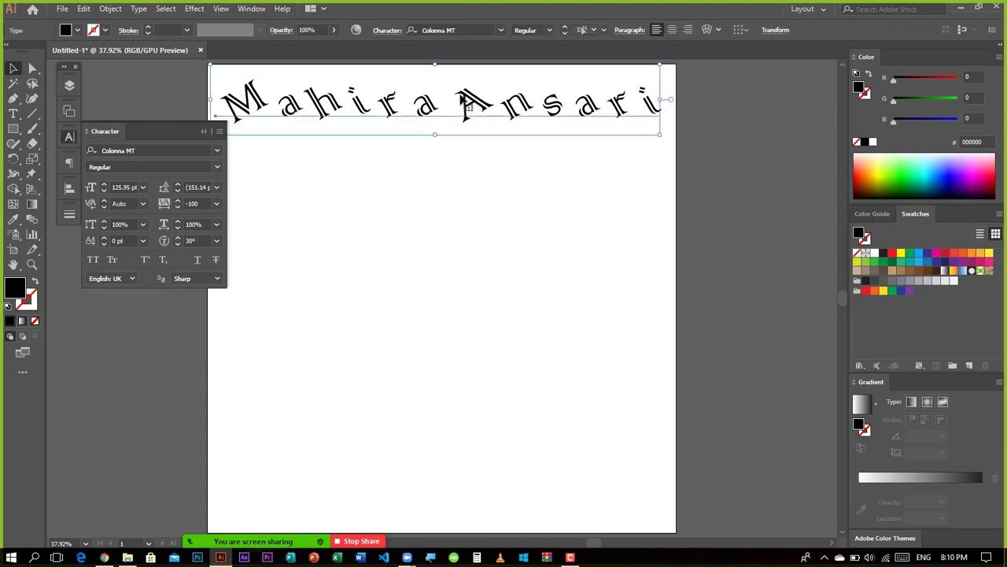
click(217, 240)
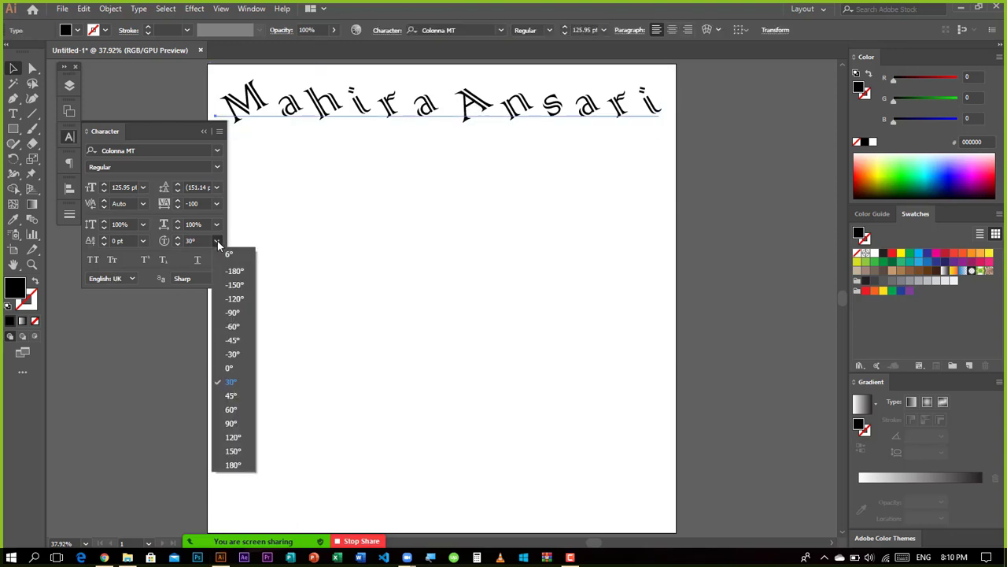
click(233, 369)
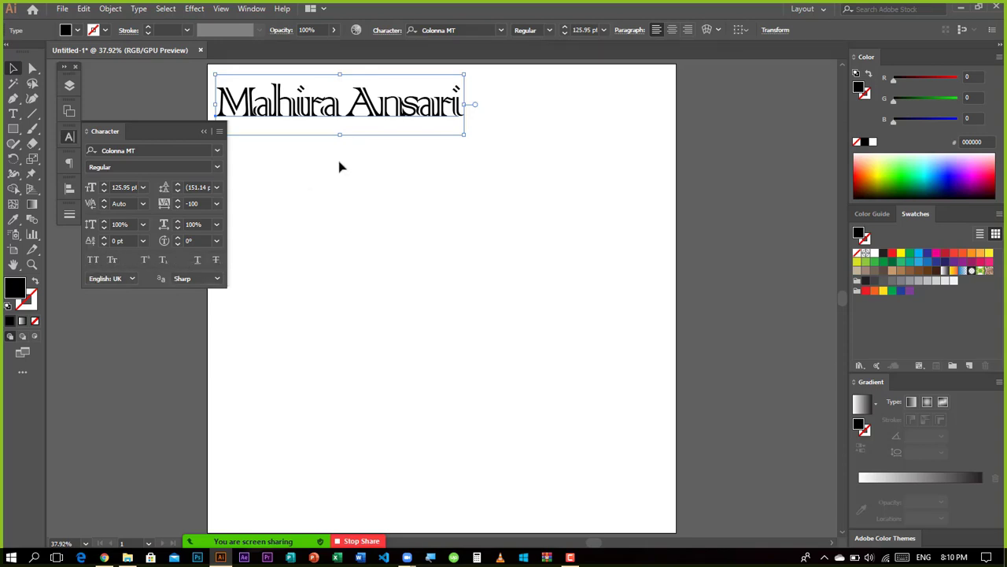
drag(307, 102, 376, 160)
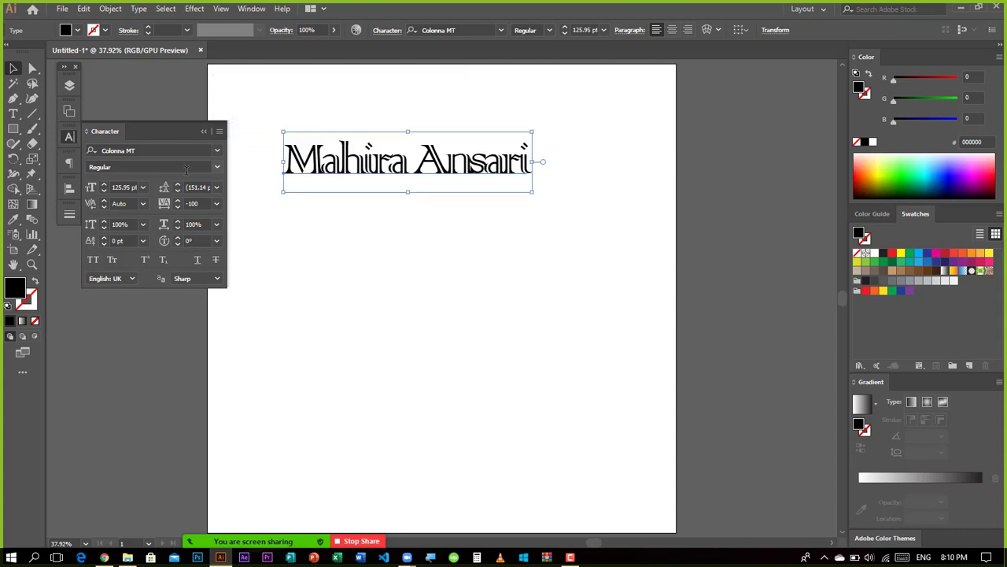
click(217, 203)
click(236, 299)
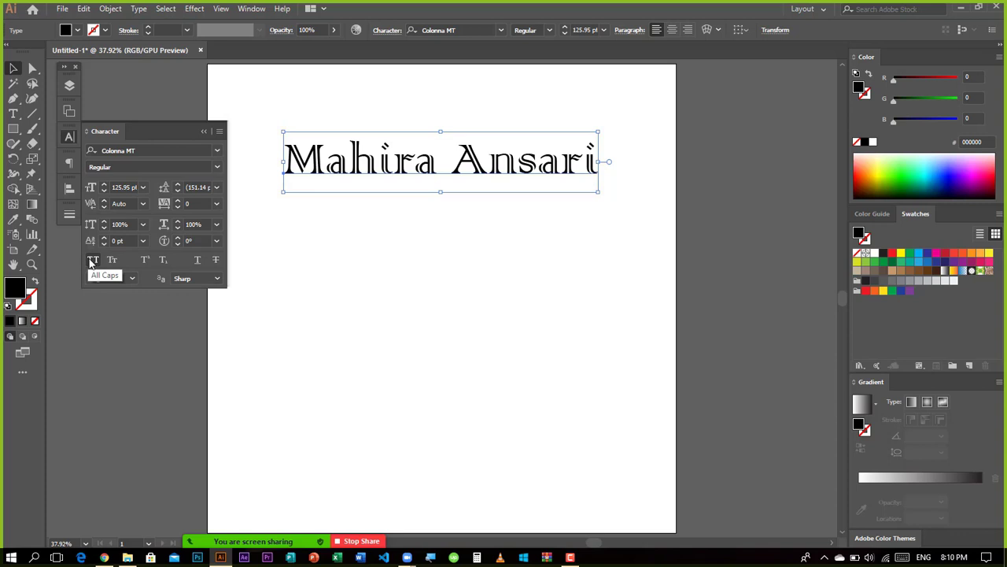
Step: Try All Caps on the title, then undo it to keep mixed case
click(92, 261)
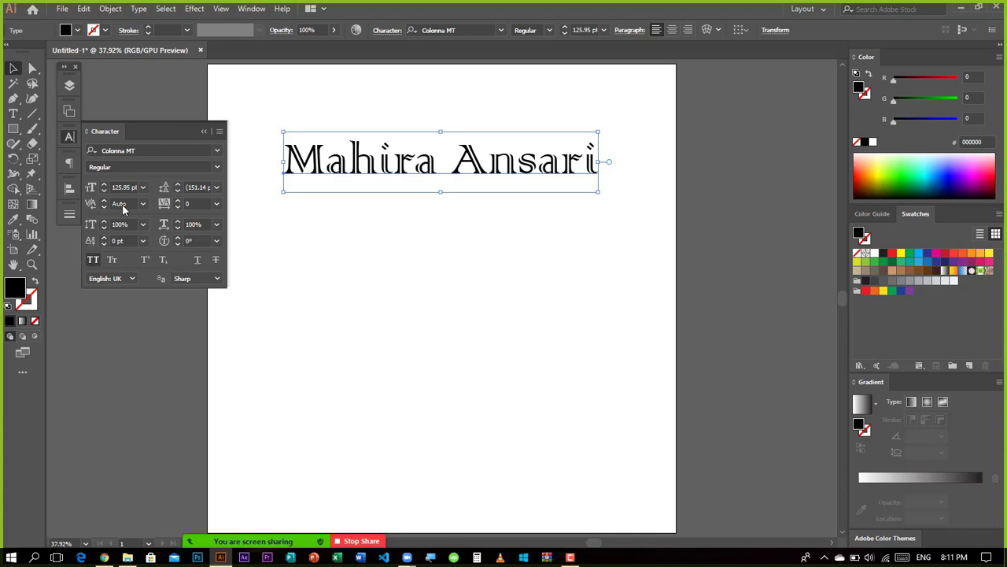
click(93, 260)
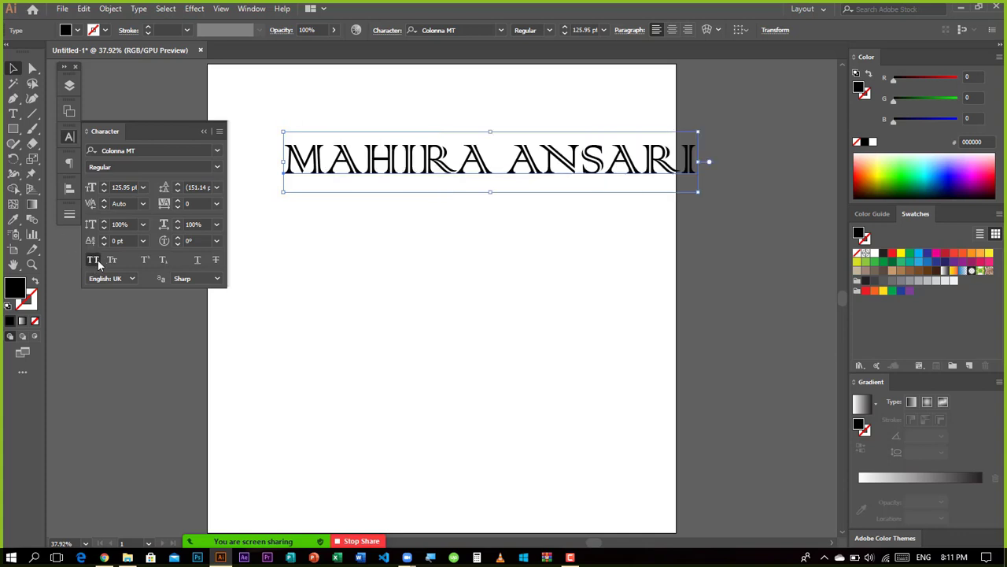
click(352, 264)
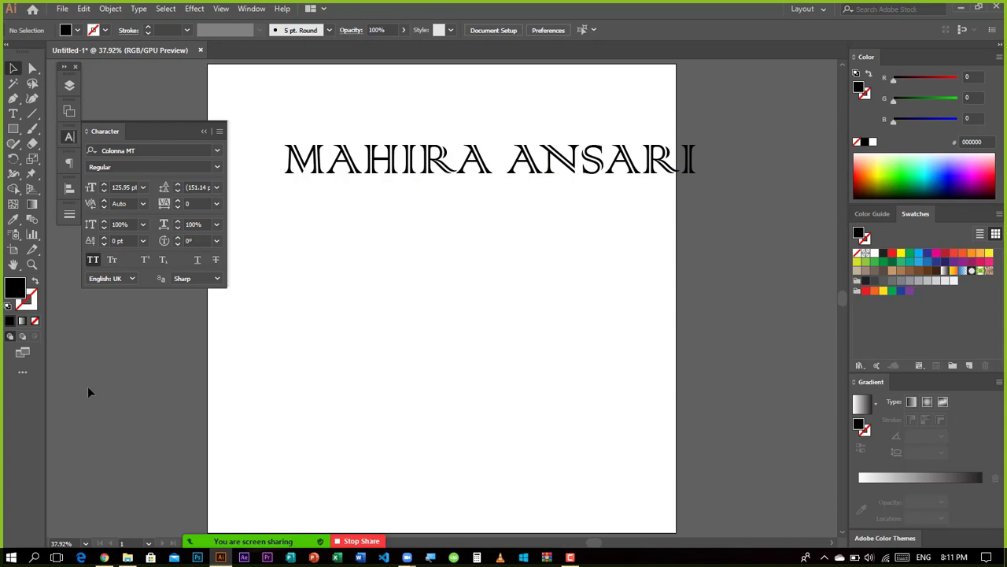
key(ctrl+z)
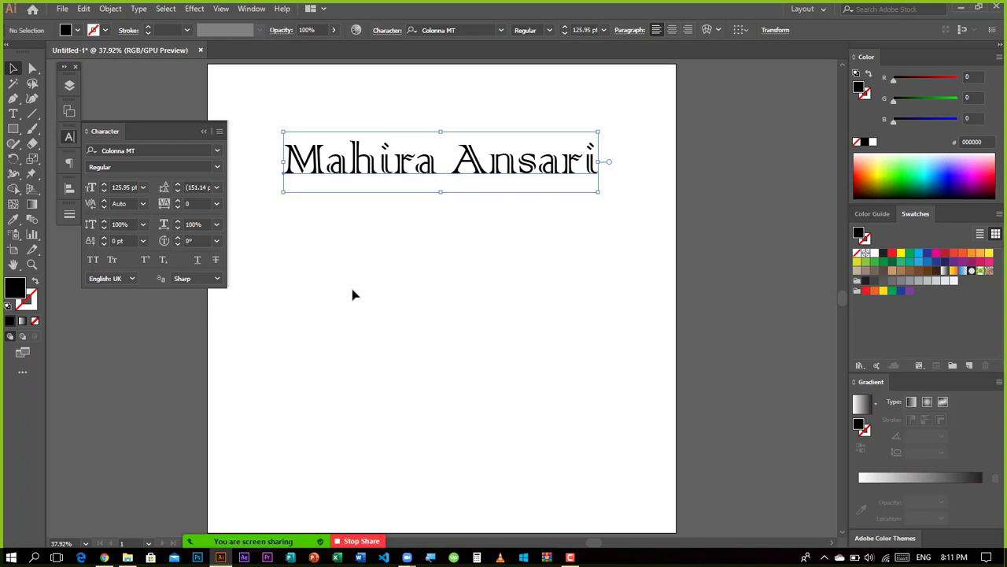
Step: Add a text area below the title containing 'MAHIRA'
key(t)
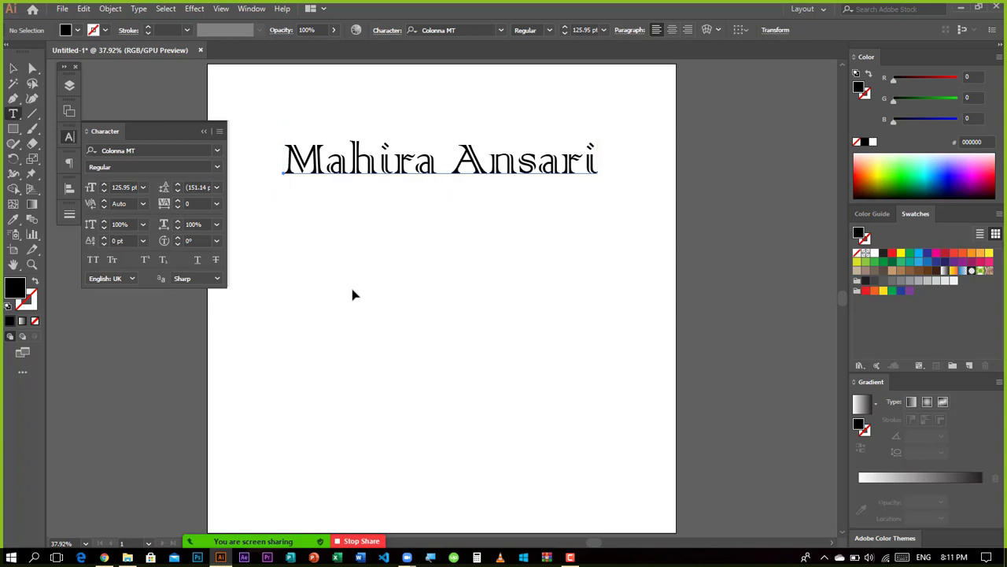
mouse_move(278, 247)
mouse_down()
mouse_move(561, 293)
mouse_move(635, 326)
mouse_up()
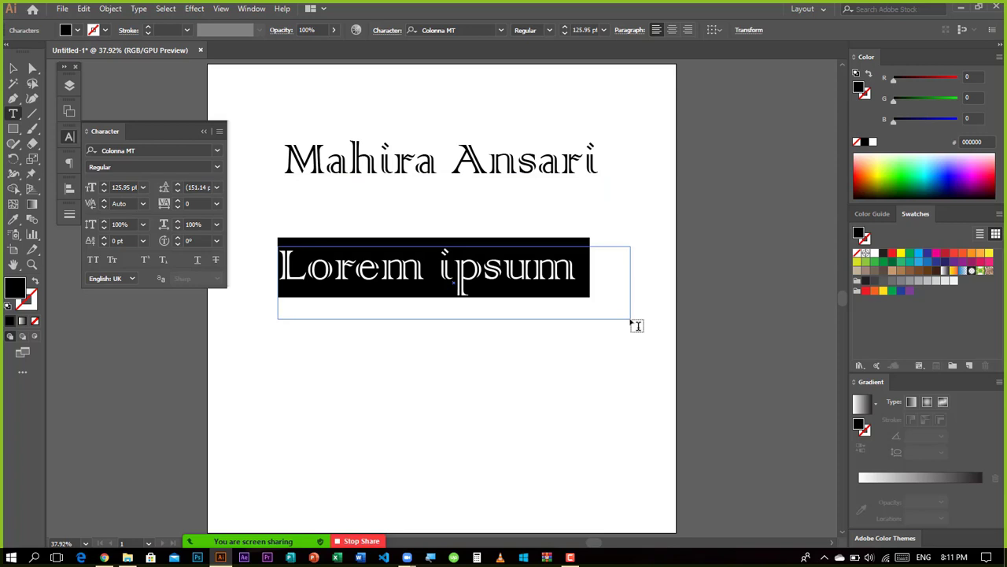
text(MAHI)
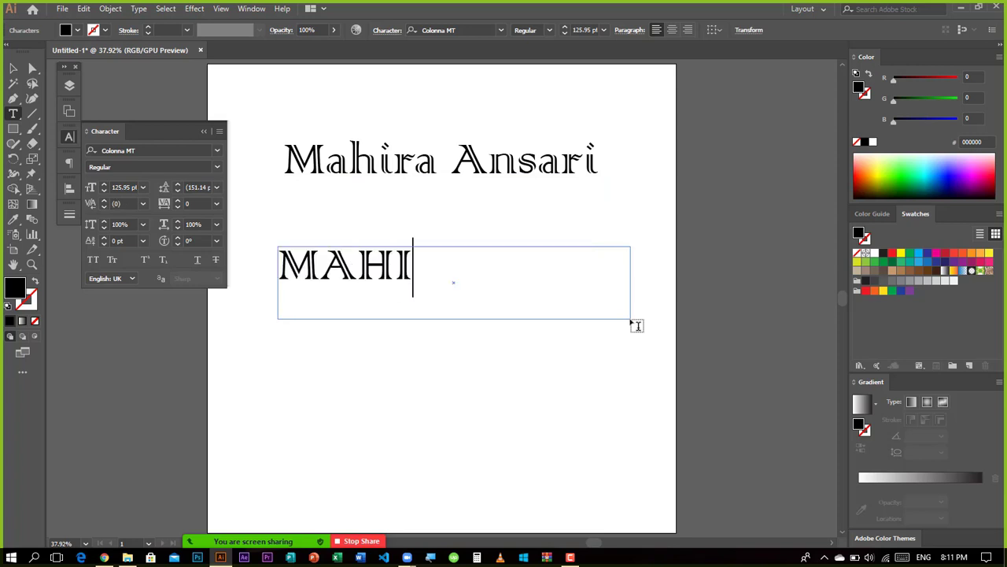
text(RA)
key(Escape)
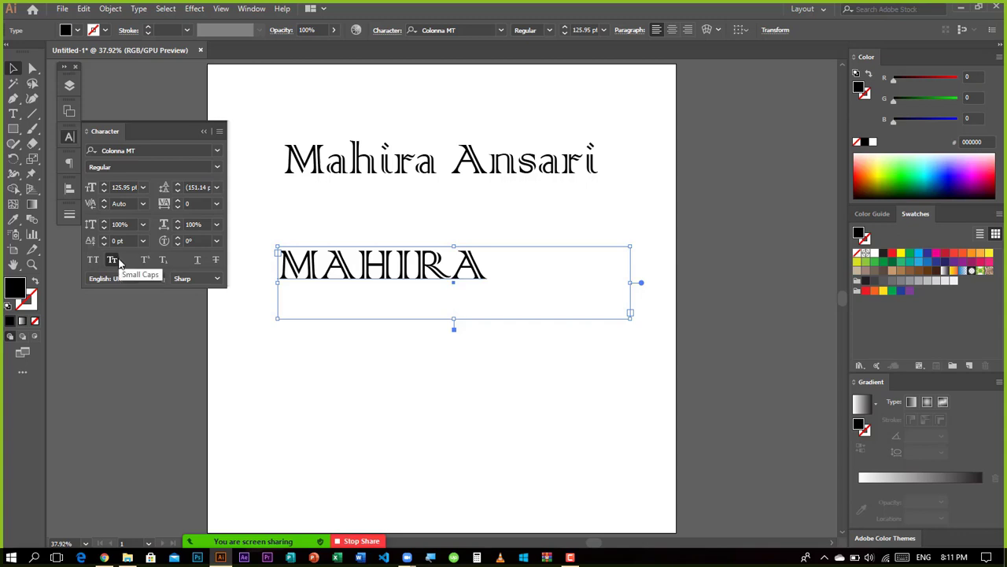
click(289, 157)
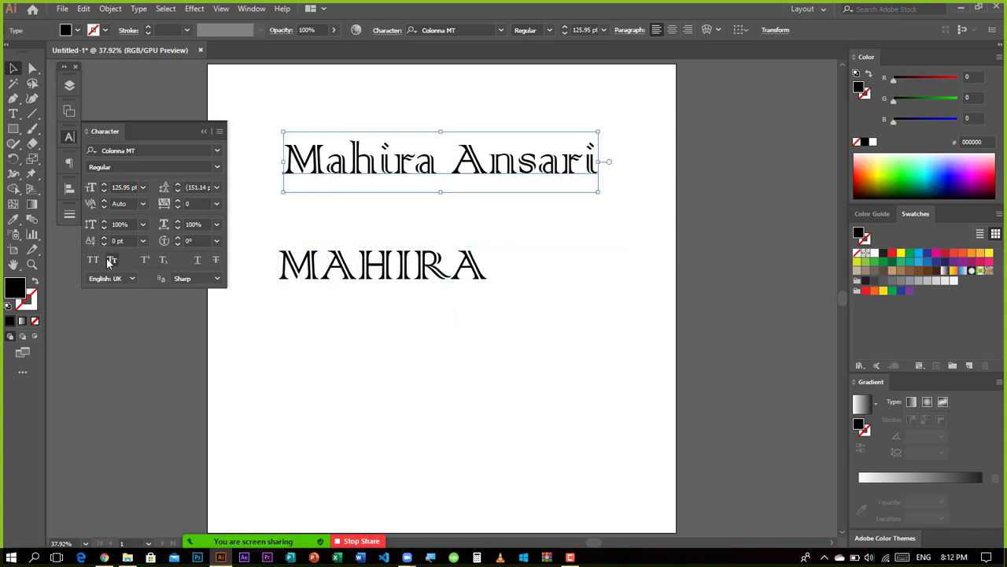
click(112, 261)
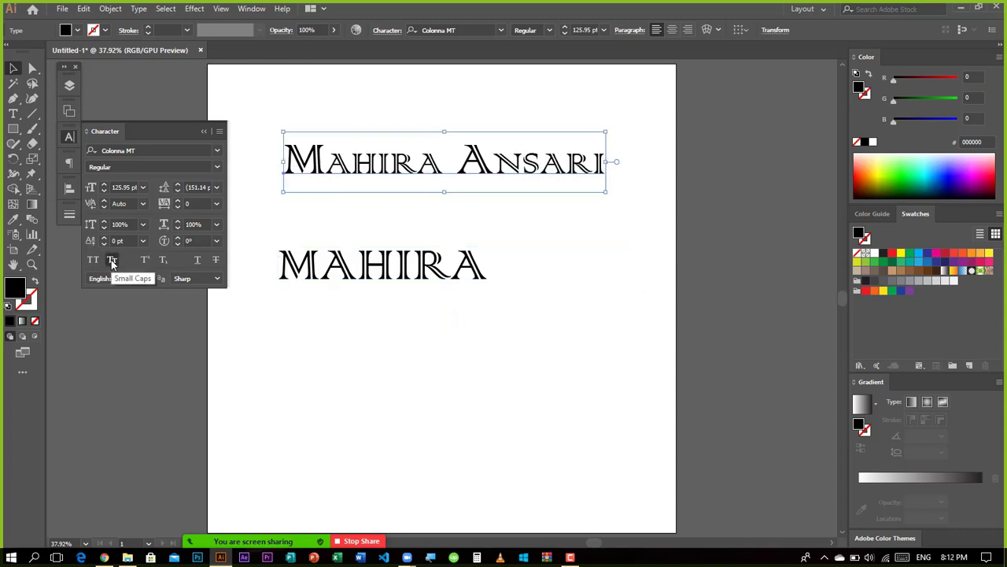
click(111, 261)
click(112, 261)
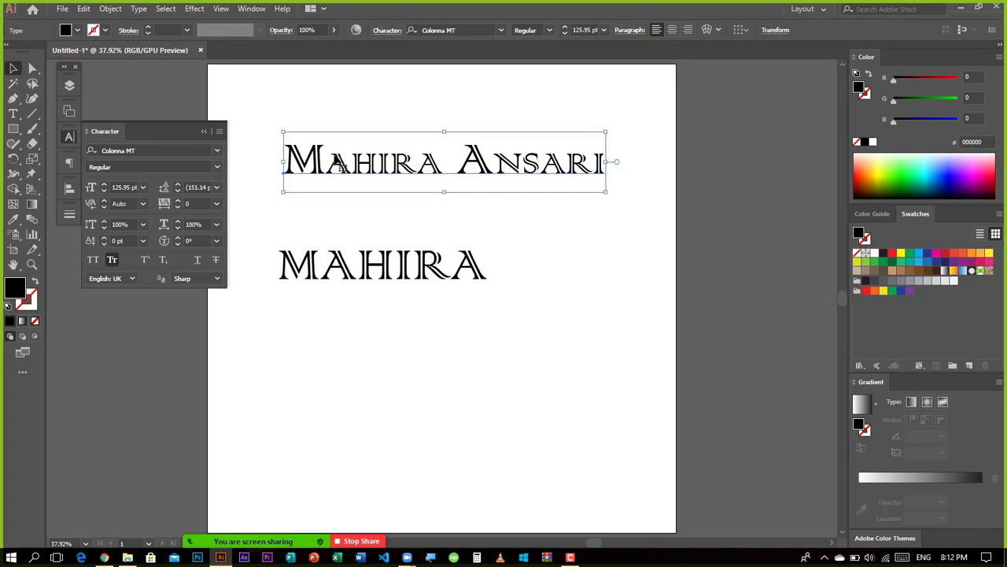
click(113, 263)
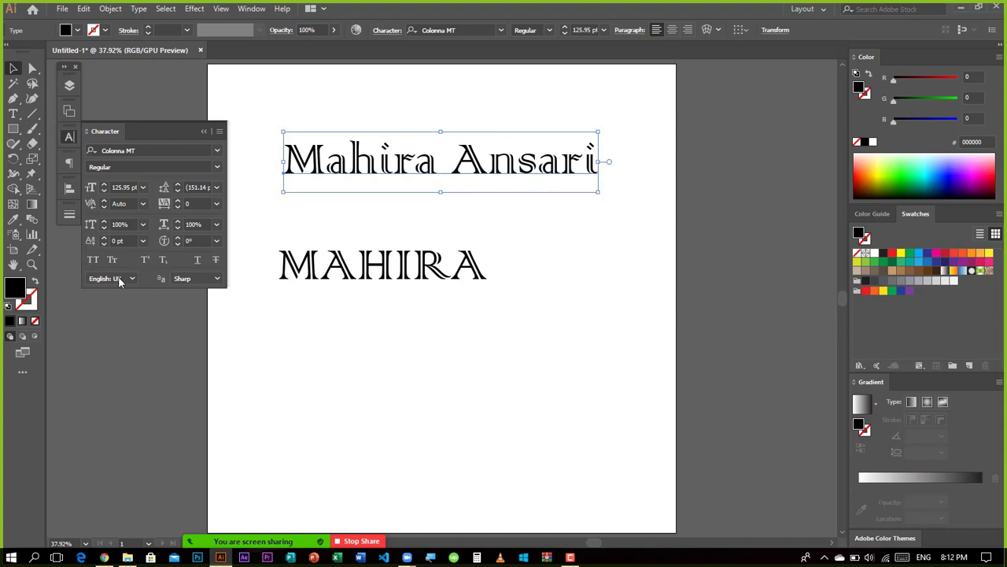
click(92, 261)
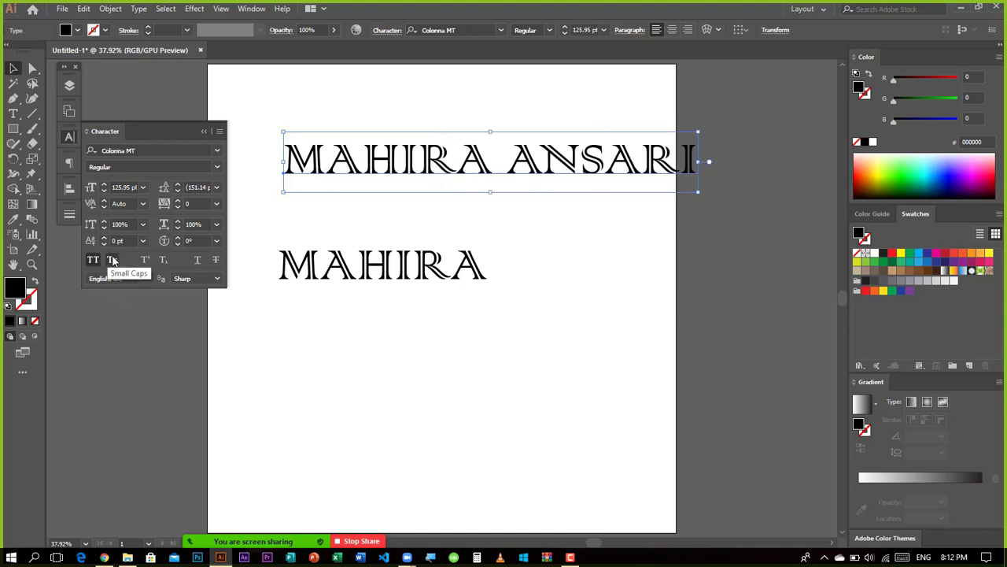
click(113, 261)
click(113, 261)
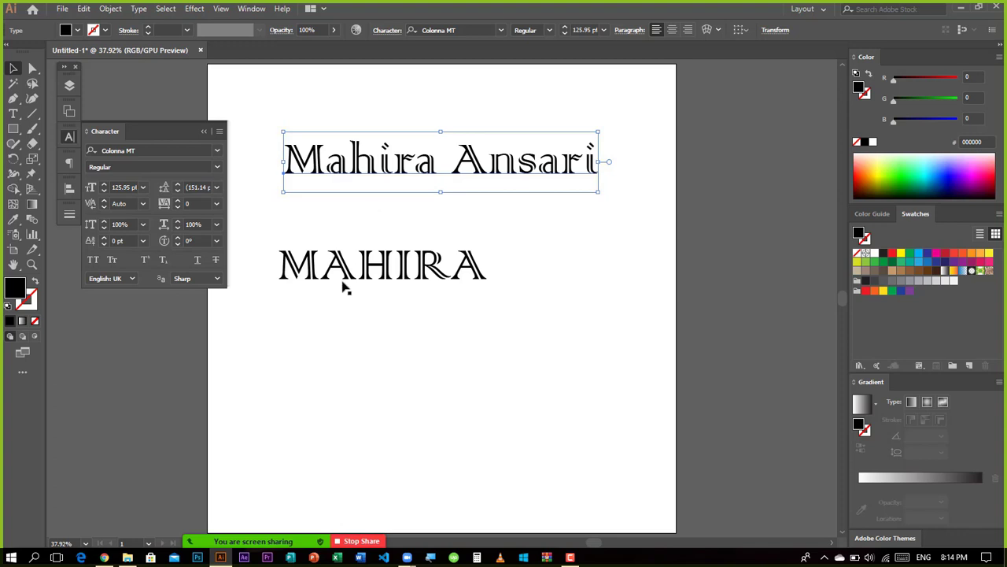
Step: Fit the MAHIRA frame to the word and move it just below the title
drag(273, 239, 569, 313)
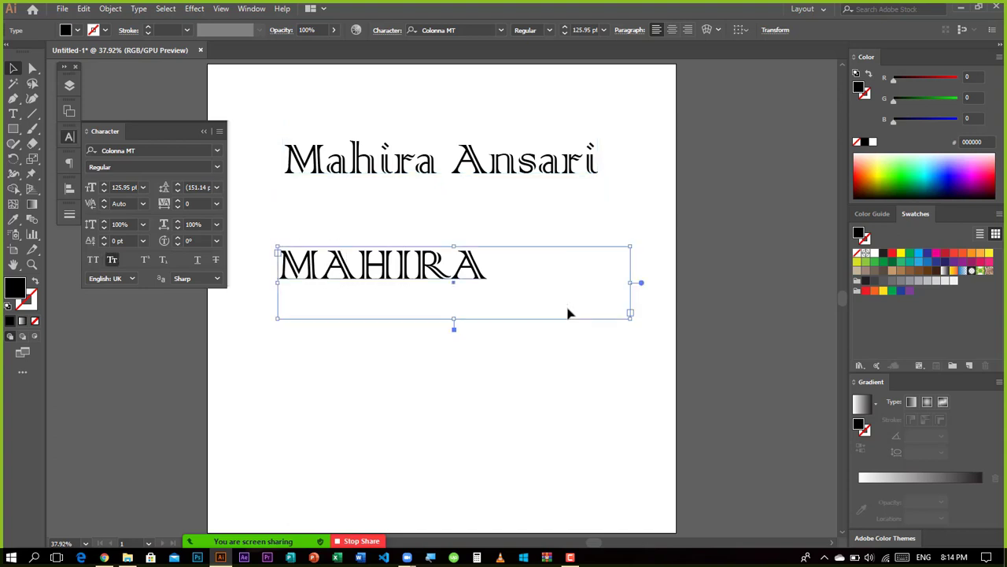
click(473, 299)
click(580, 275)
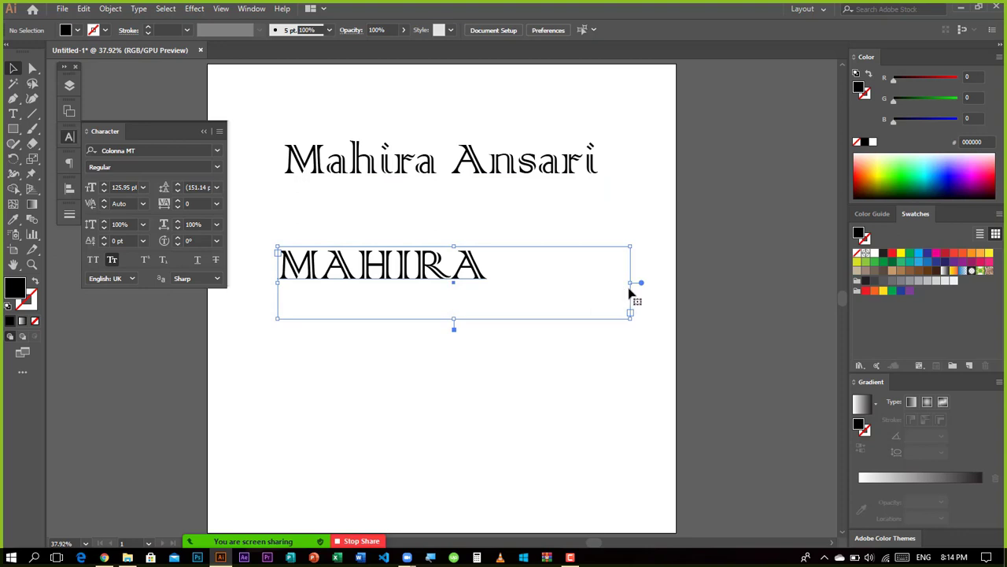
drag(631, 285, 490, 281)
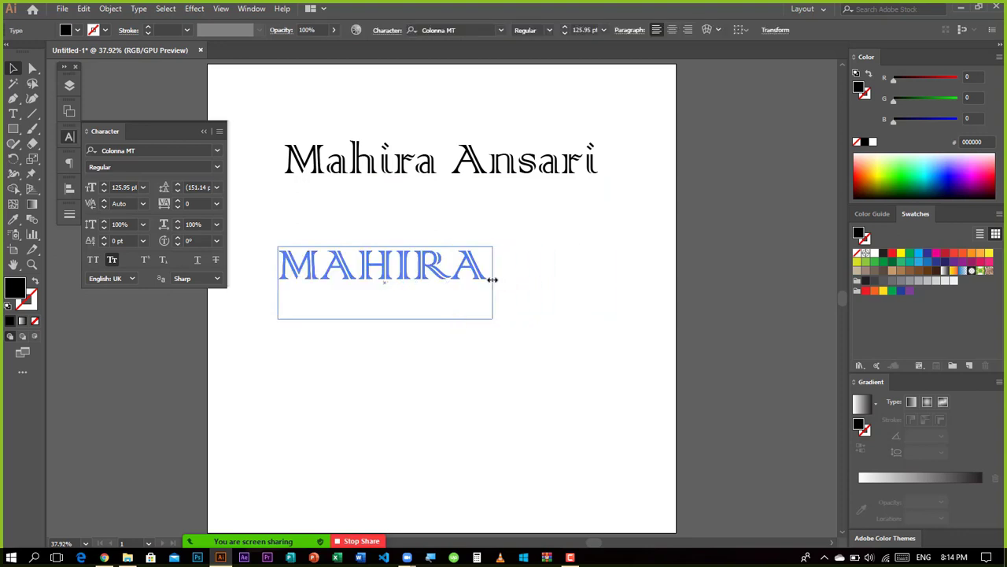
drag(383, 319, 383, 286)
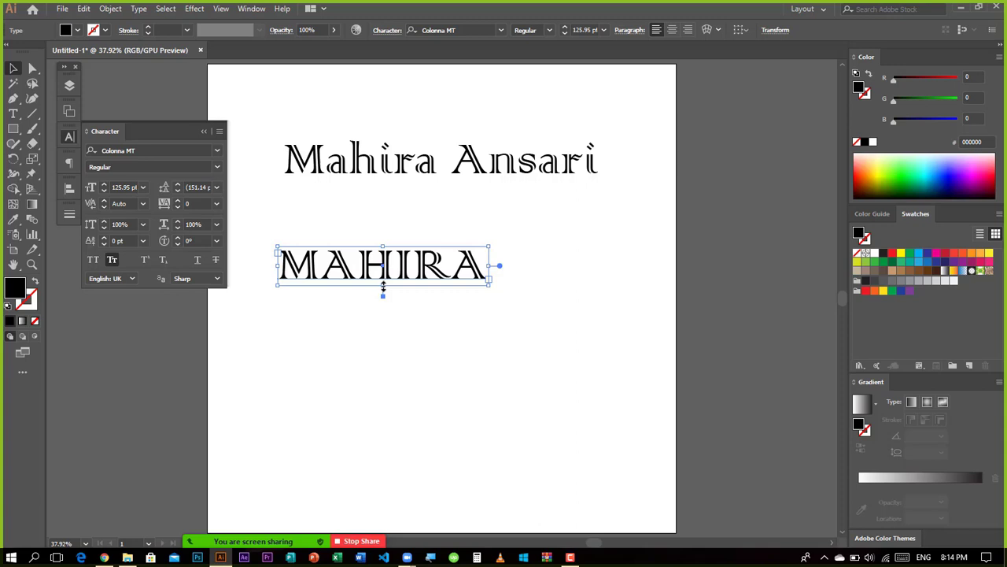
drag(380, 274, 426, 223)
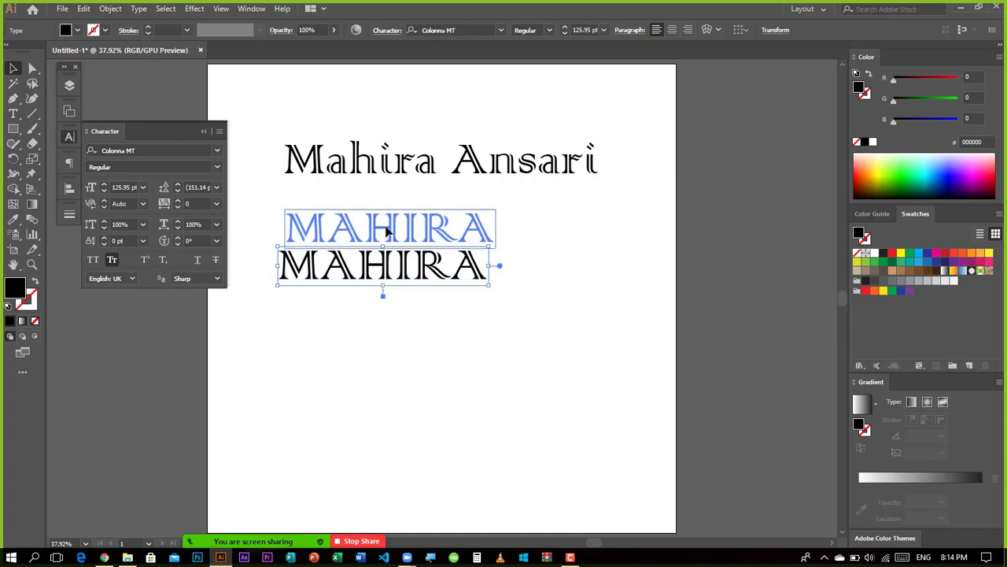
Step: Delete MAHIRA and draw a new placeholder text area below the title
key(Delete)
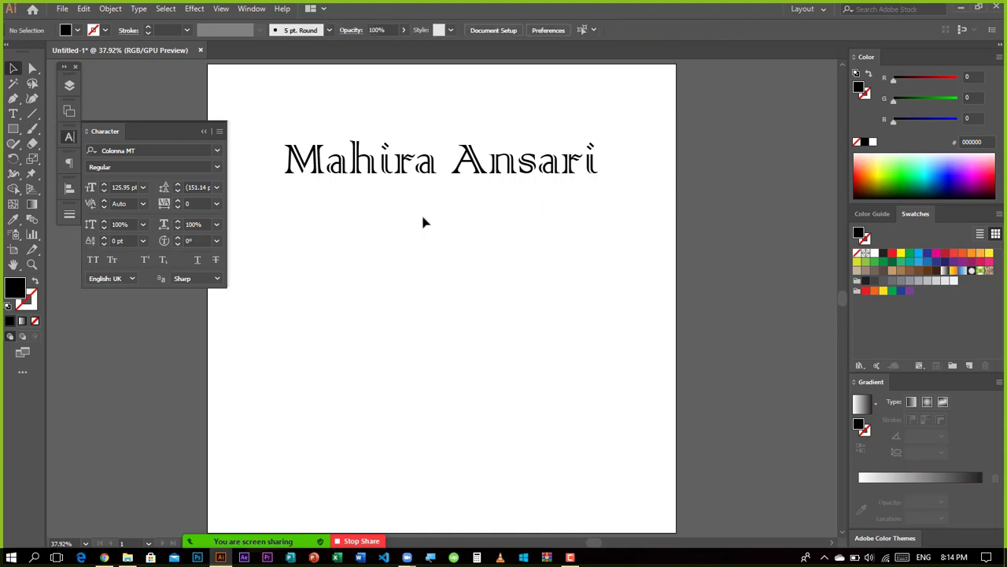
key(t)
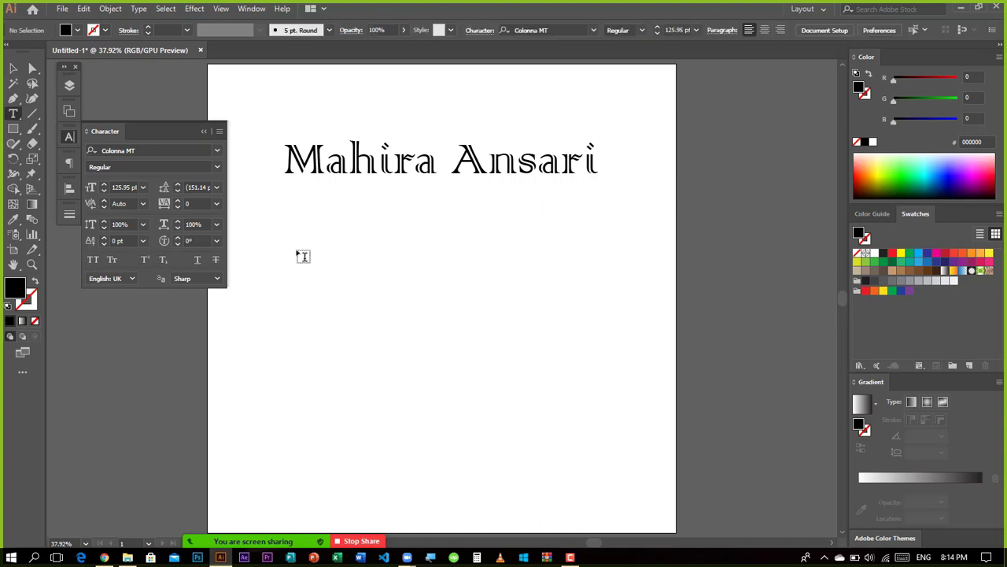
drag(306, 245, 540, 315)
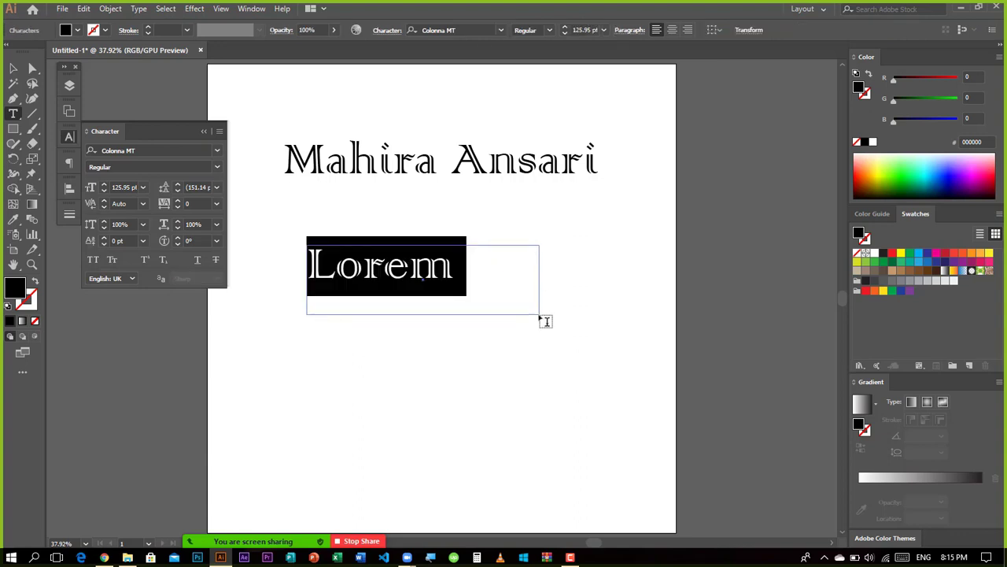
Step: Type the date '14TH SEP' and make the 'TH' superscript
text(2)
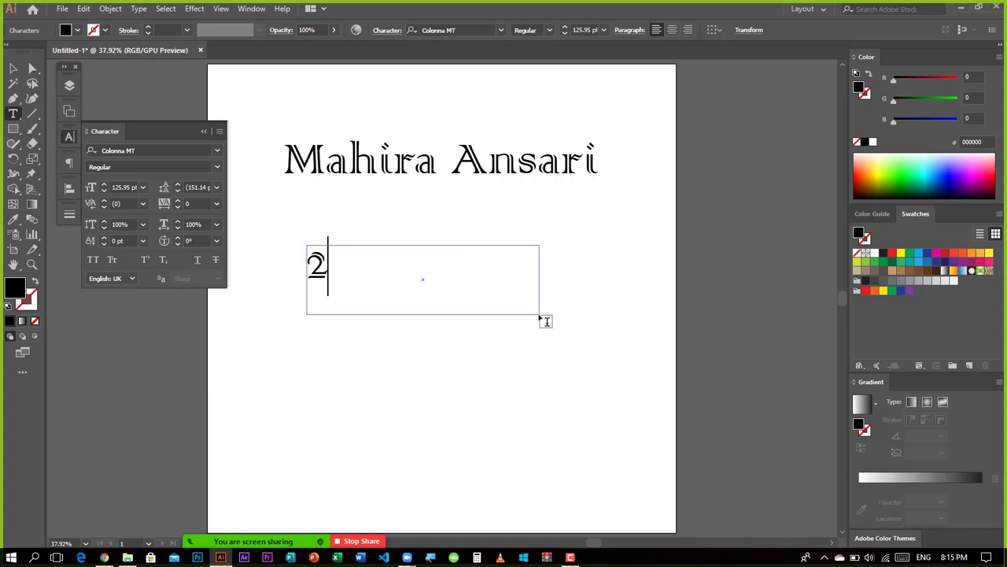
text(4)
key(BackSpace)
key(BackSpace)
text(14TH )
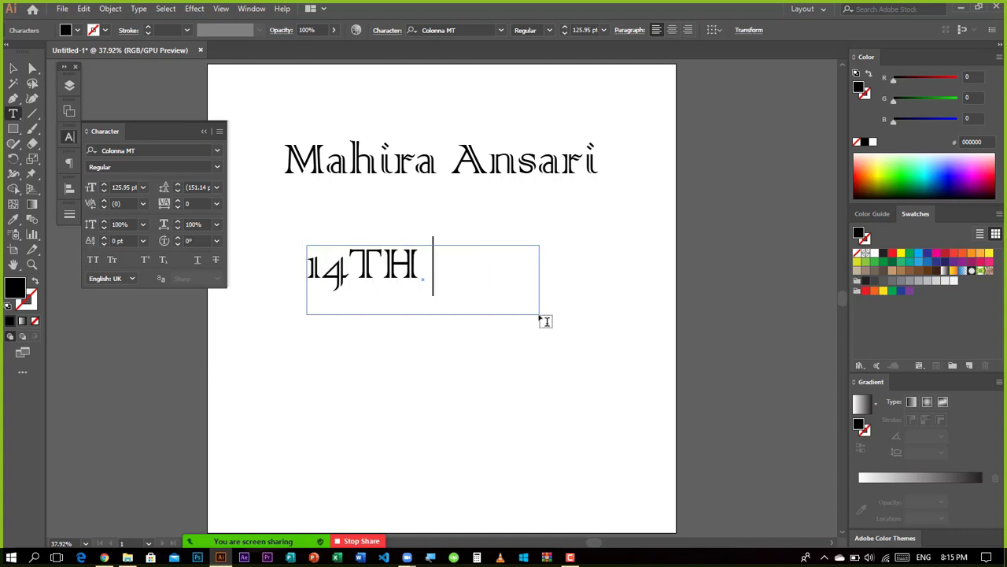
text(SEO)
key(BackSpace)
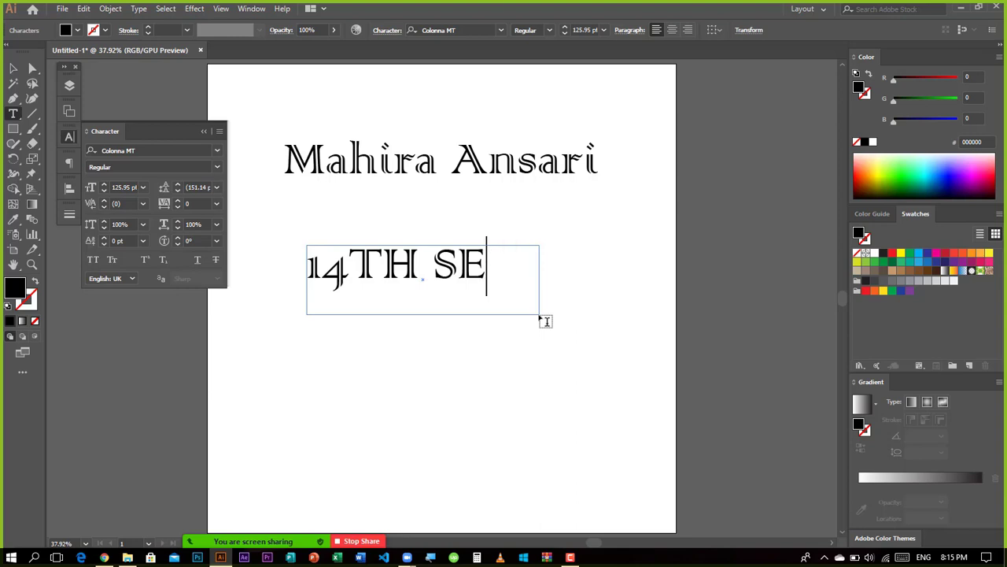
text(P)
drag(357, 259, 419, 266)
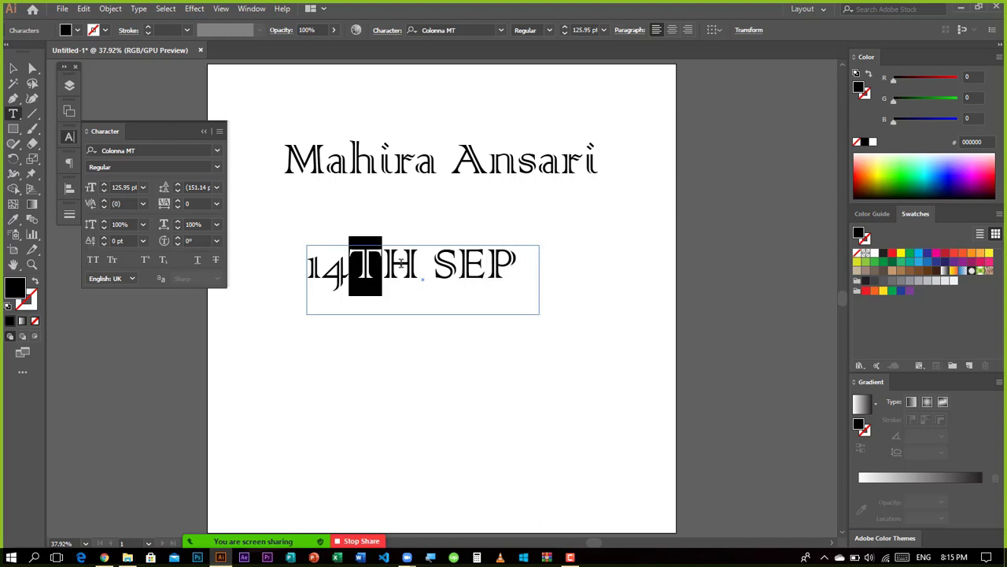
click(149, 262)
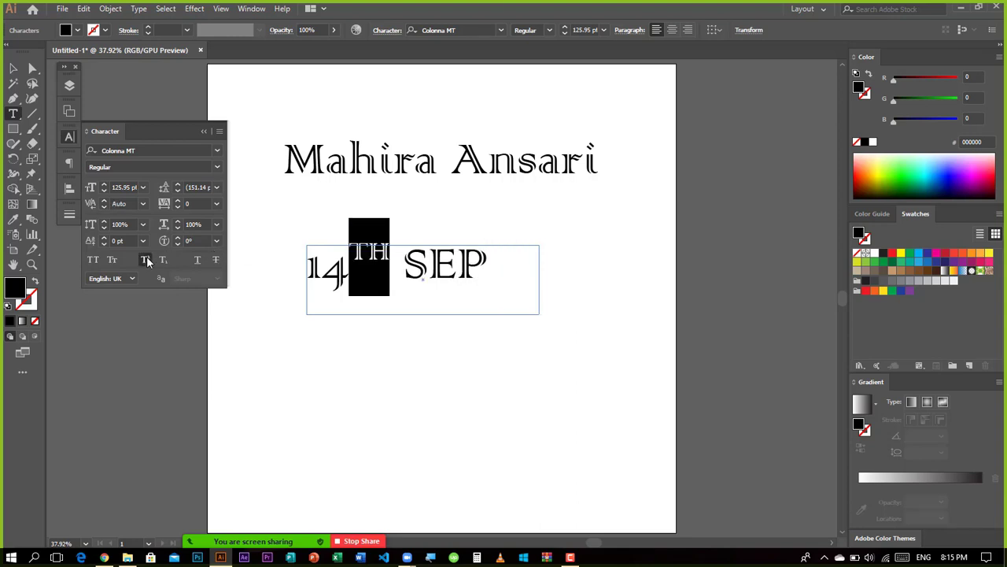
ctrl+click(468, 346)
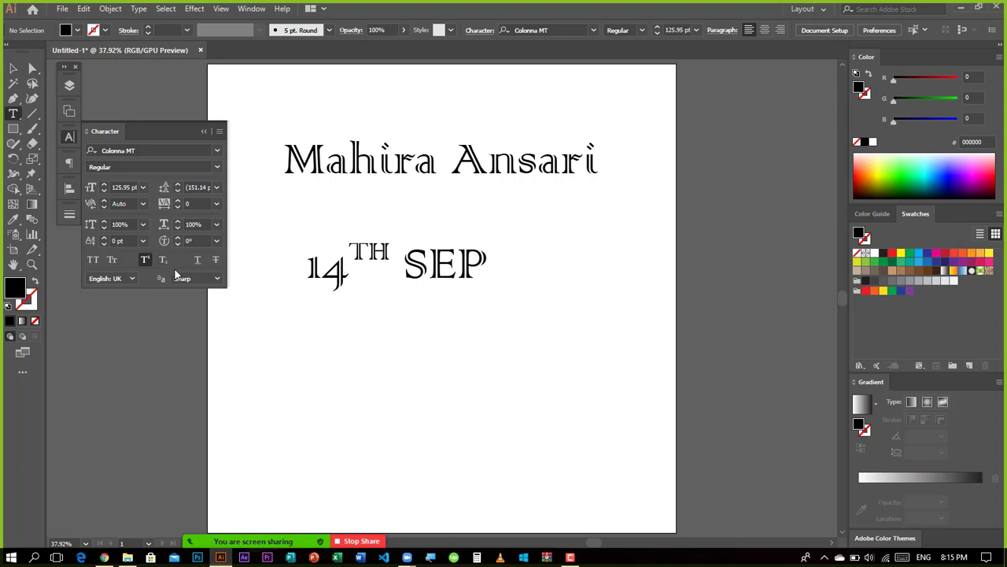
Step: Move the 14TH SEP line up under the title and draw a new text frame below it
key(v)
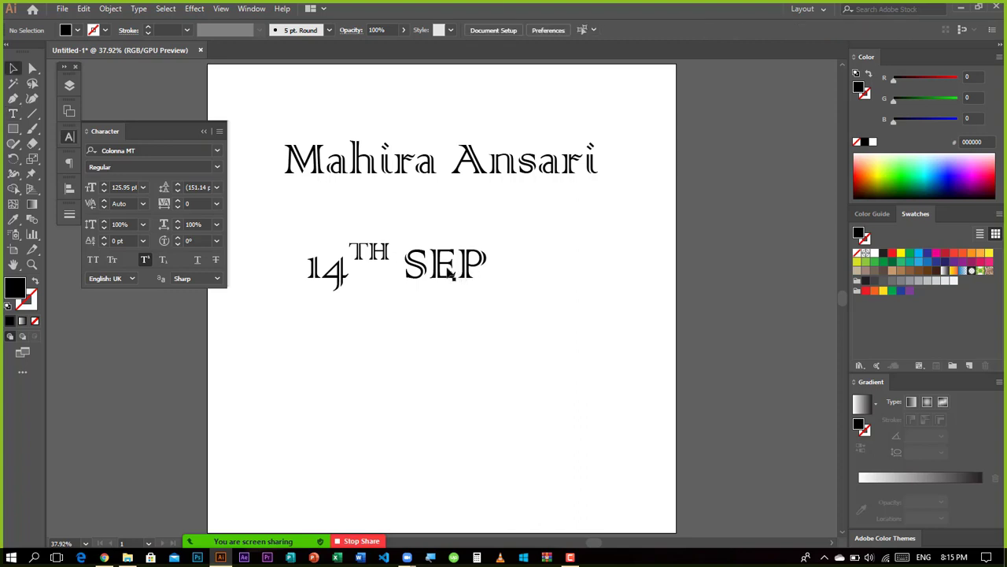
drag(462, 274, 497, 233)
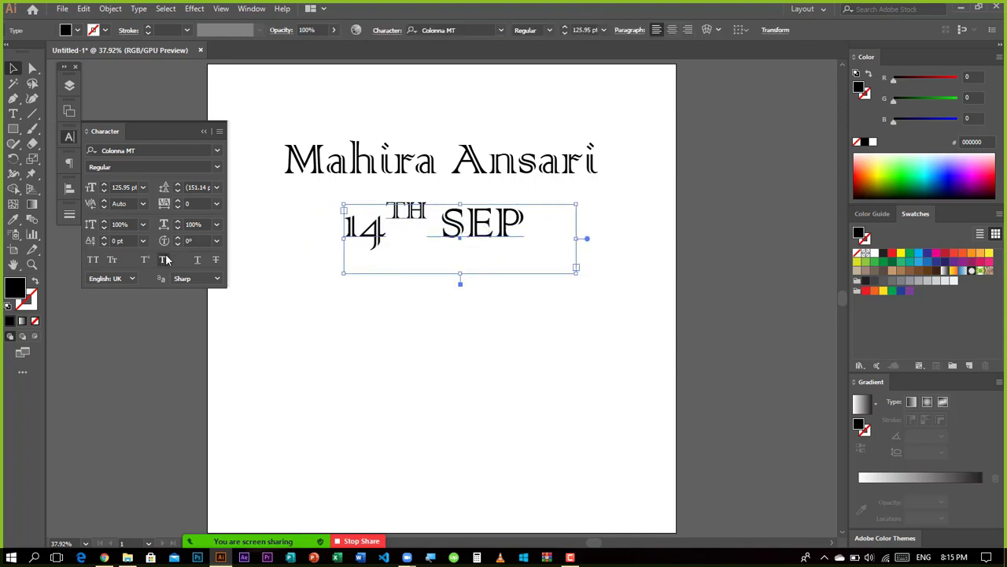
key(t)
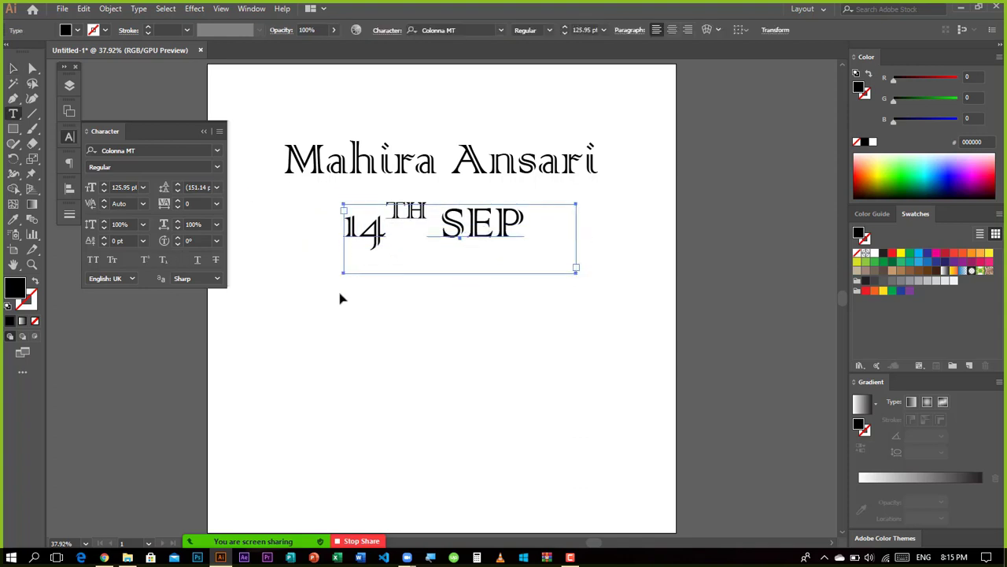
drag(326, 292, 565, 366)
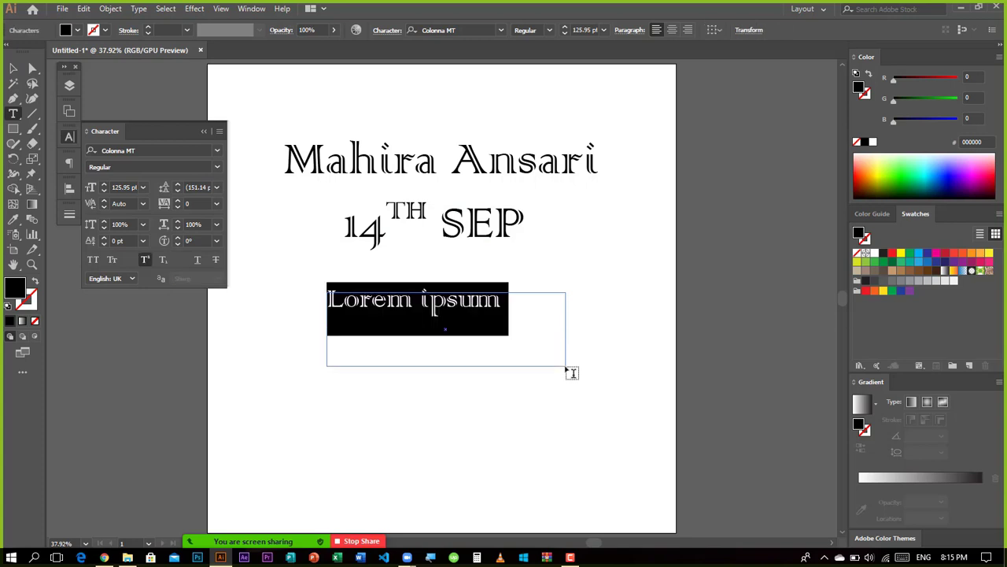
Step: Type 'H2O' in the new frame and turn off superscript
text(H2O)
key(Escape)
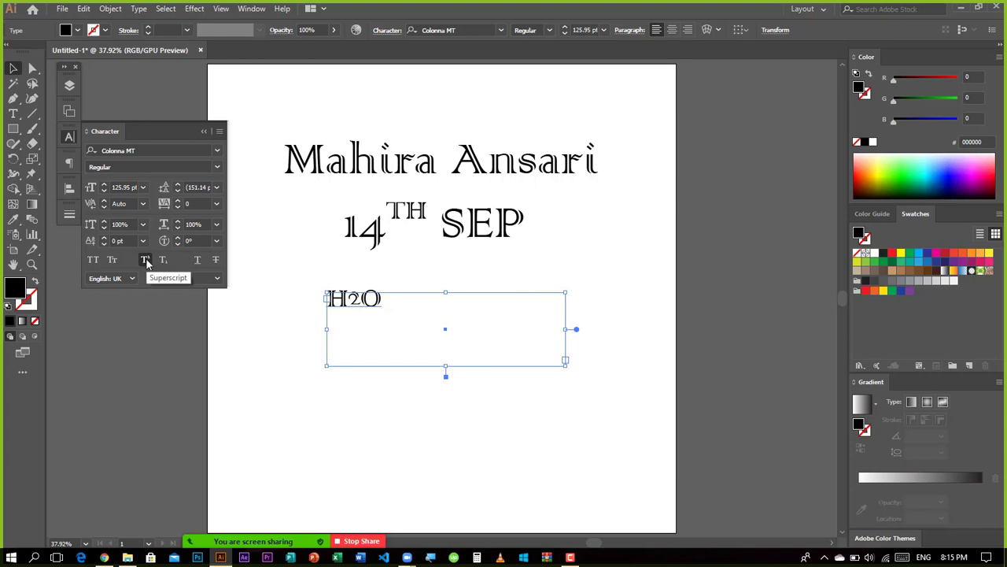
click(146, 260)
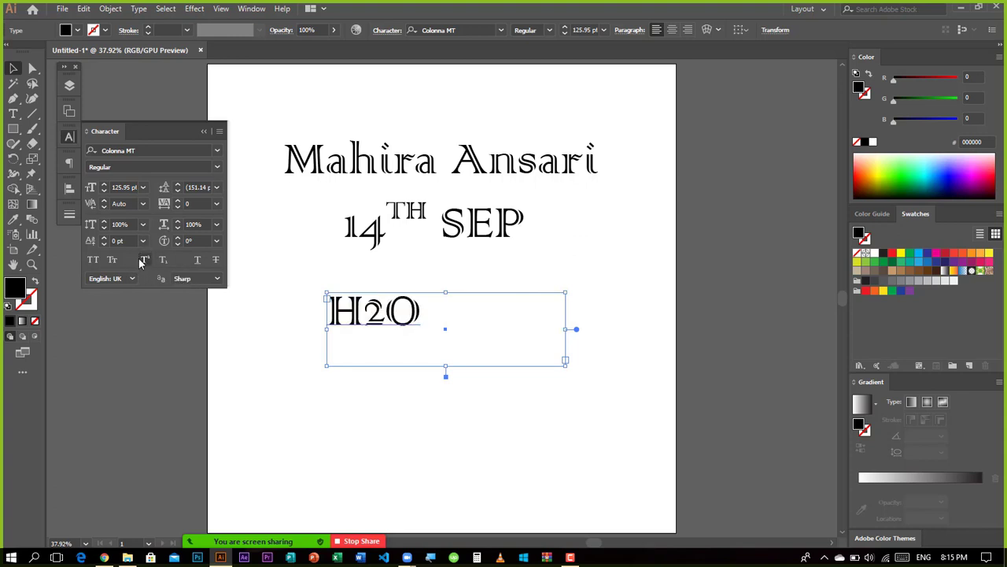
Step: Make the 2 in H2O a subscript, then marquee-select the date and H2O lines
double_click(393, 332)
double_click(384, 312)
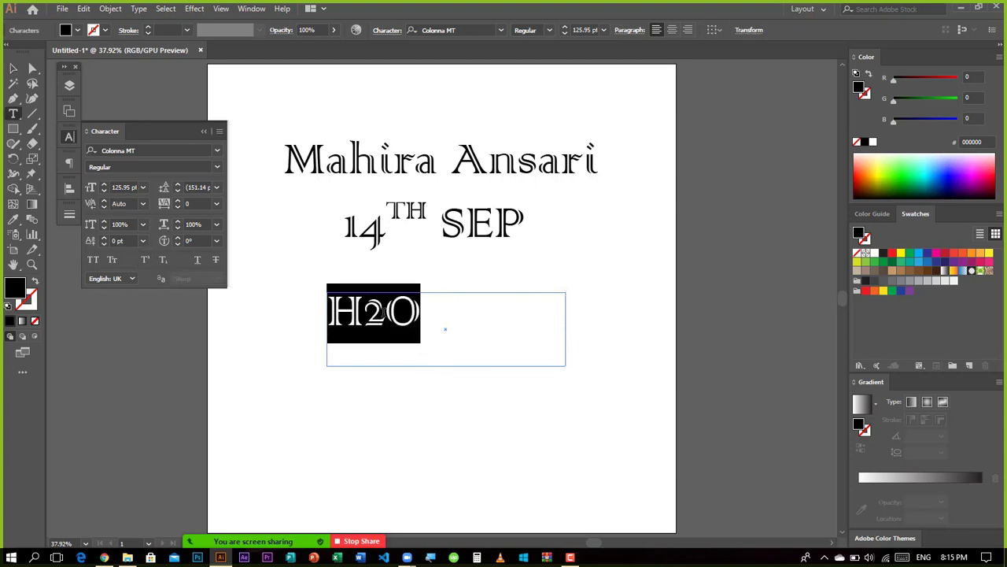
click(384, 301)
drag(386, 311, 363, 311)
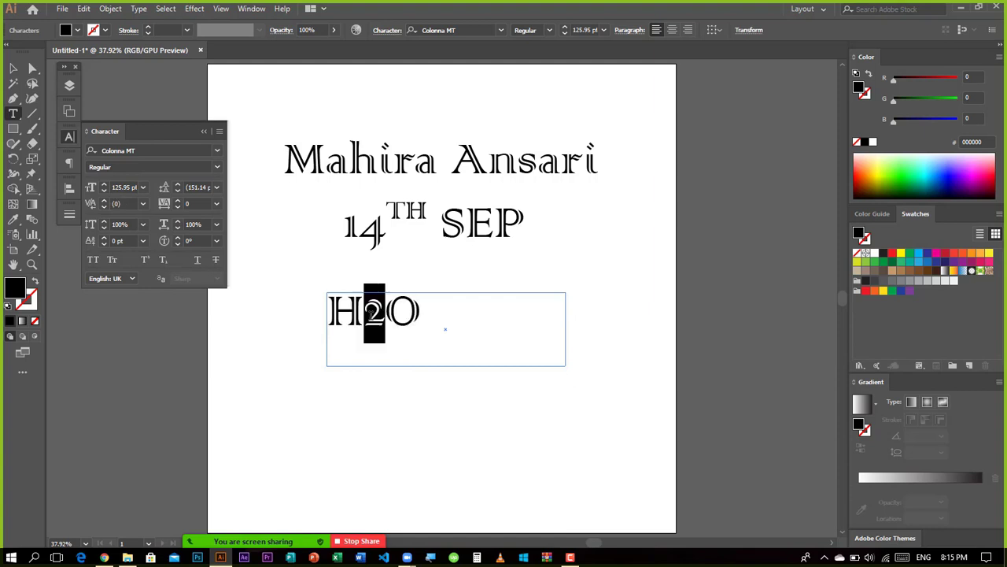
click(163, 262)
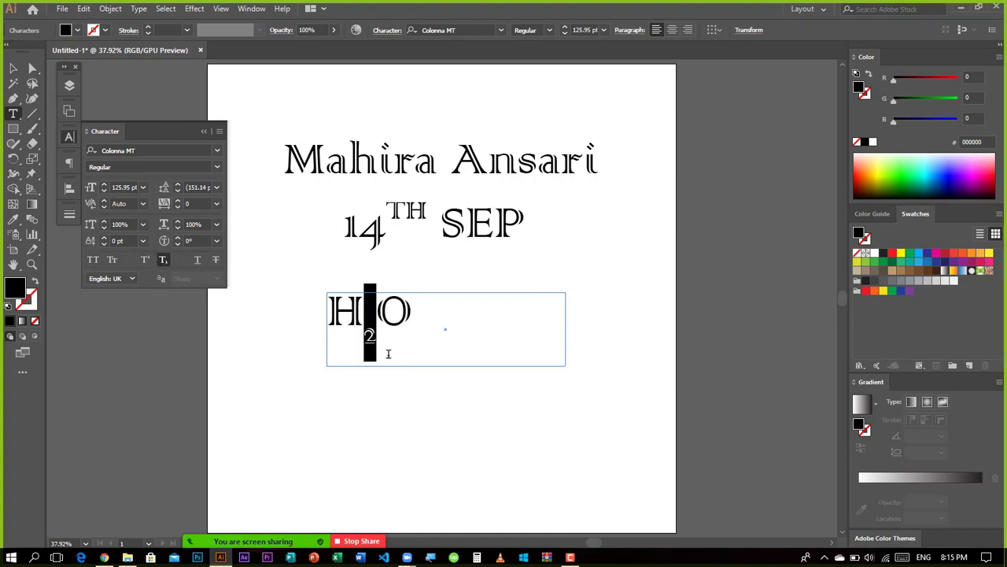
click(377, 315)
key(Escape)
click(449, 421)
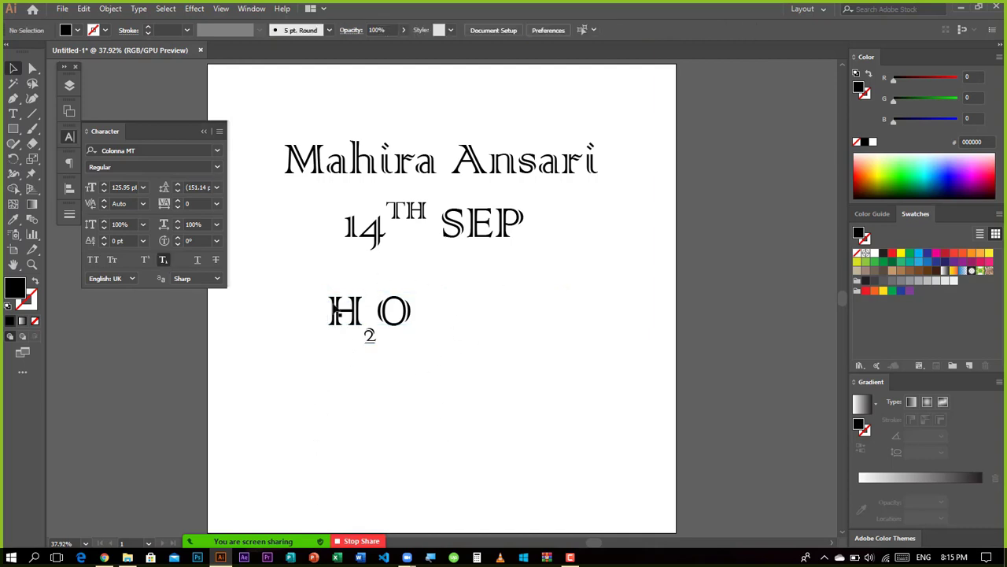
drag(333, 211, 551, 380)
Step: Delete then restore the date and H₂O lines, and move all three text items to the right edge
key(Delete)
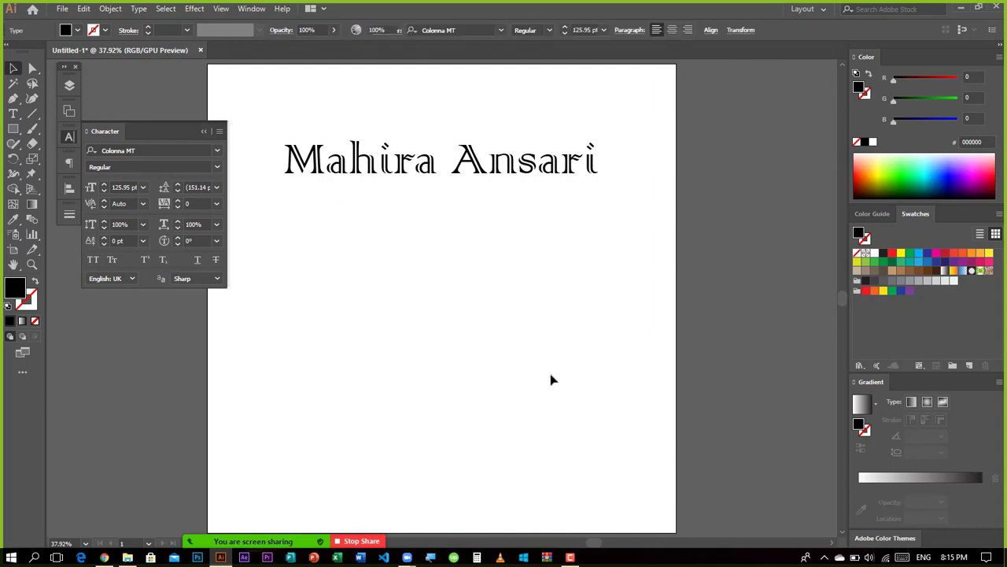
key(ctrl+z)
mouse_move(264, 119)
mouse_down()
mouse_move(462, 277)
mouse_move(620, 427)
mouse_up()
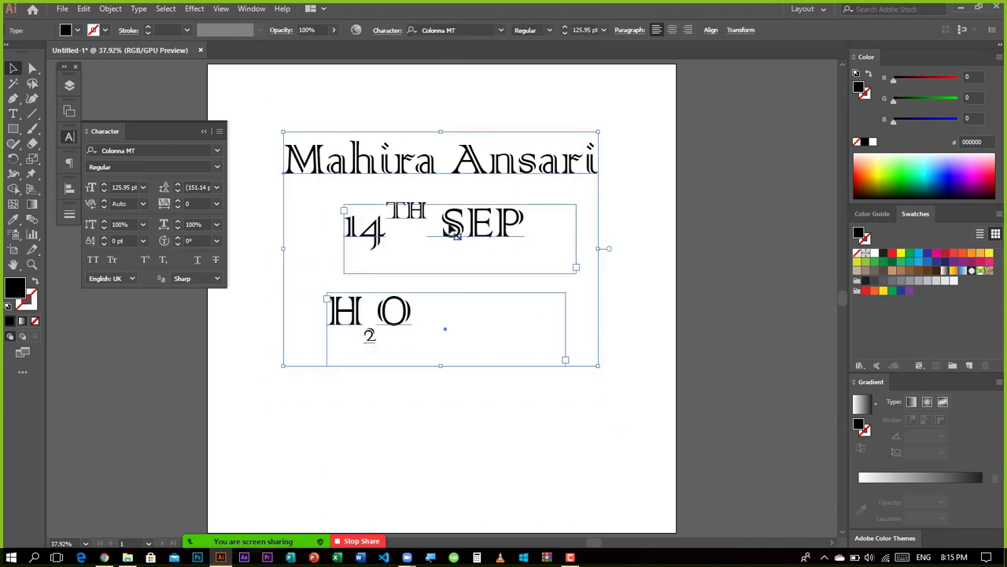
mouse_move(458, 227)
mouse_down()
mouse_move(596, 247)
mouse_move(706, 234)
mouse_up()
mouse_move(601, 170)
mouse_down()
mouse_move(637, 135)
mouse_move(781, 140)
mouse_move(728, 106)
mouse_up()
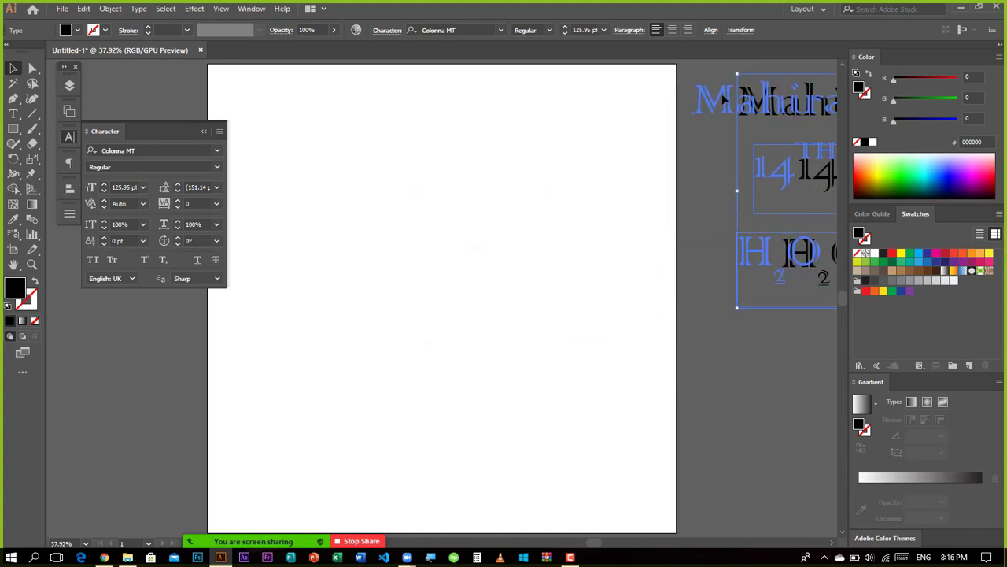
click(464, 246)
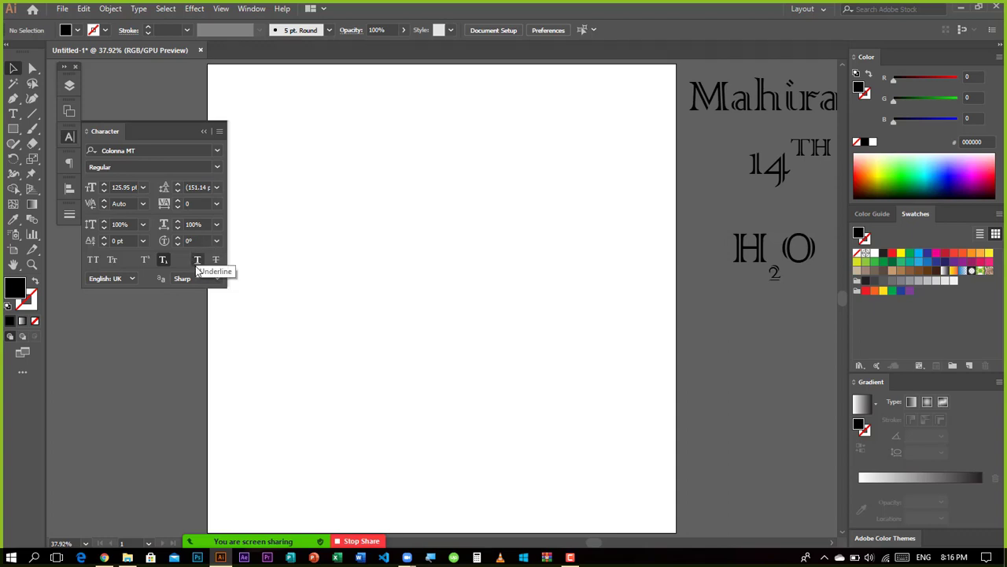
Step: Type 'Illustrator' in a new text frame near the top of the artboard
click(12, 114)
drag(284, 144, 611, 232)
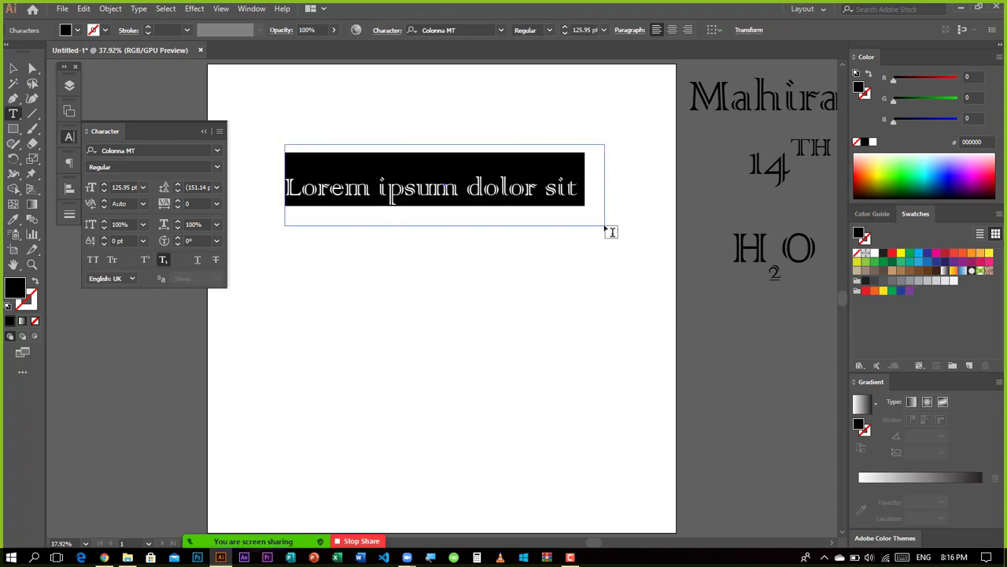
text(iLLUS)
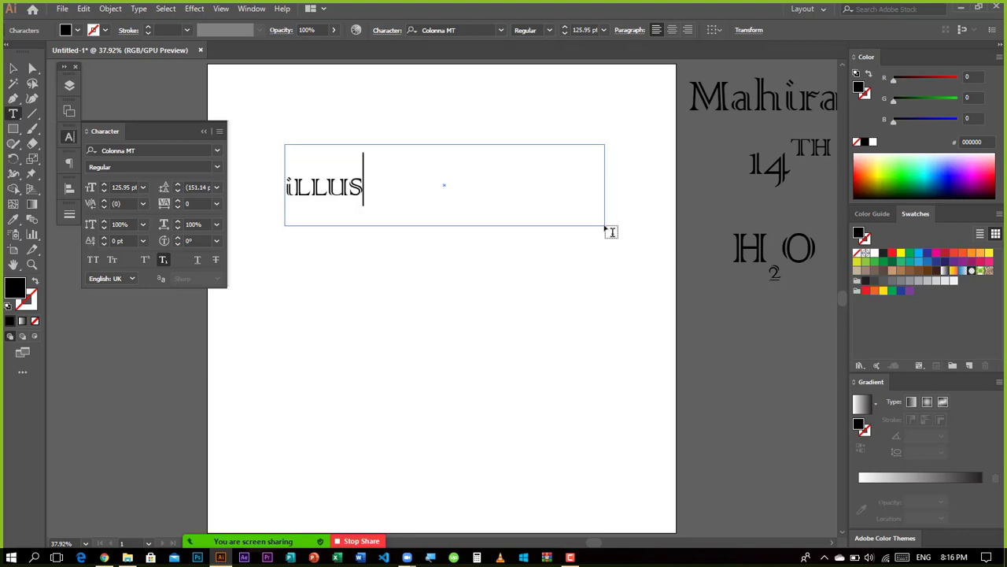
text(TRATOR)
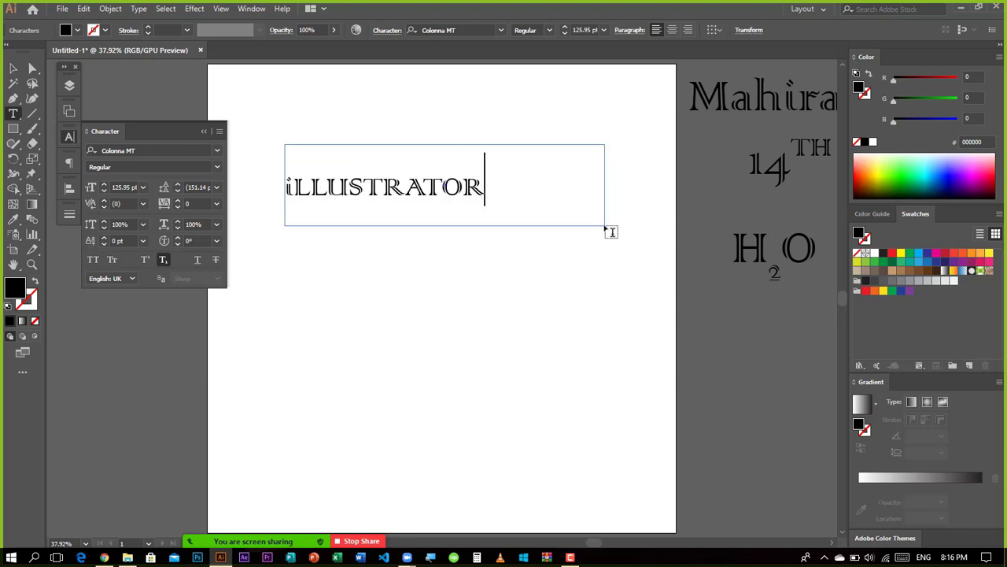
key(ctrl+a)
key(BackSpace)
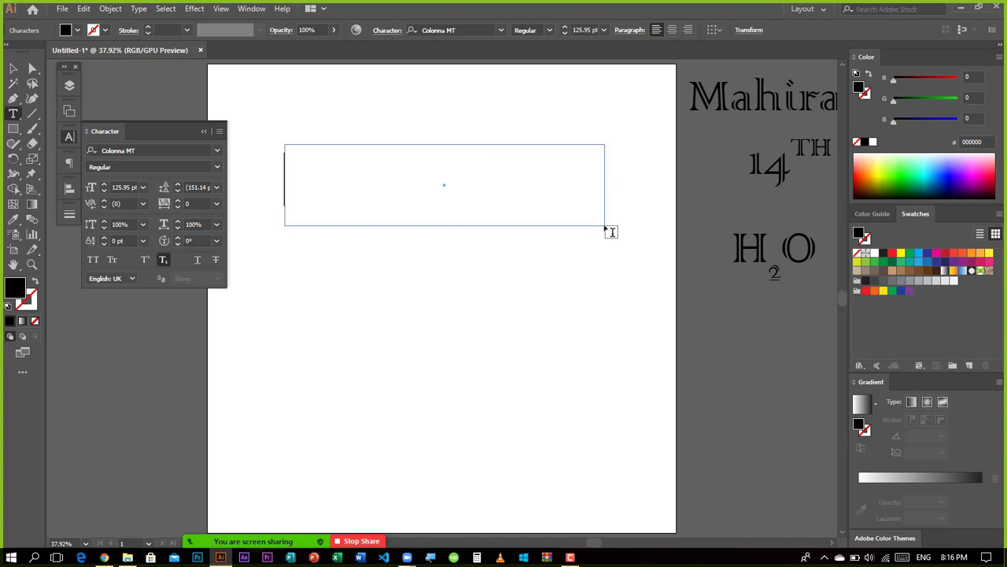
text(Illus)
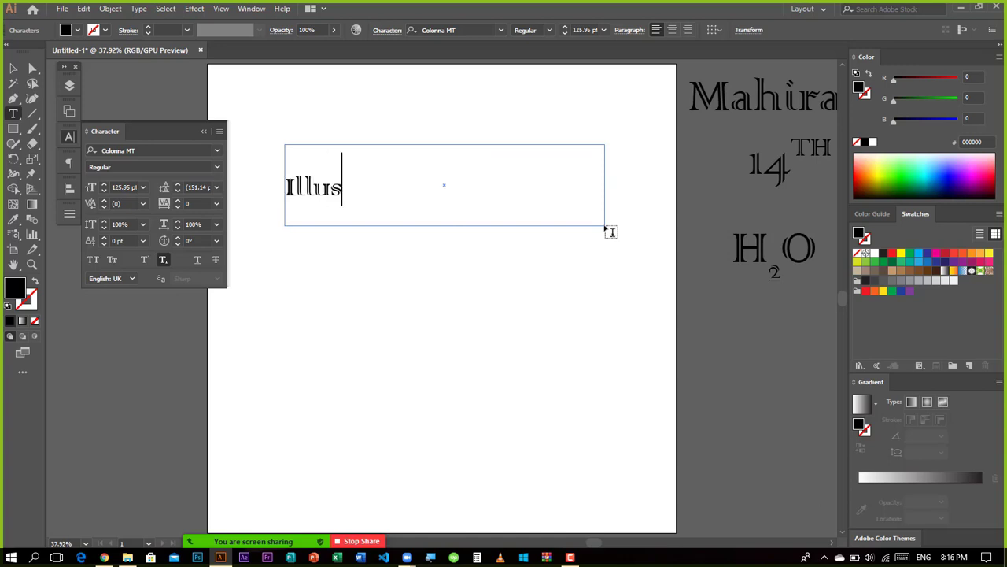
text(trator)
key(Escape)
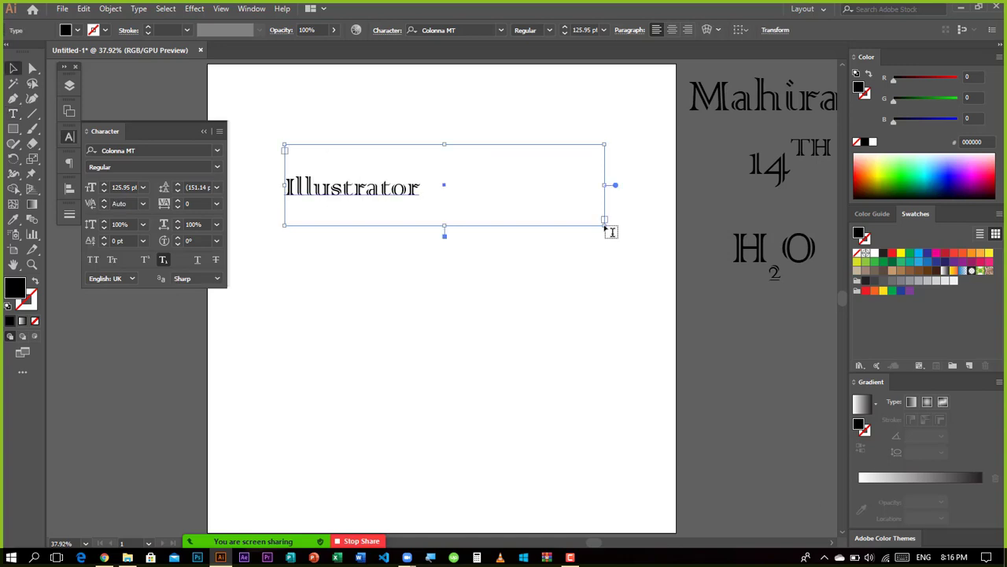
Step: Turn off subscript, fit the frame, and apply underline and strikethrough to Illustrator
click(163, 261)
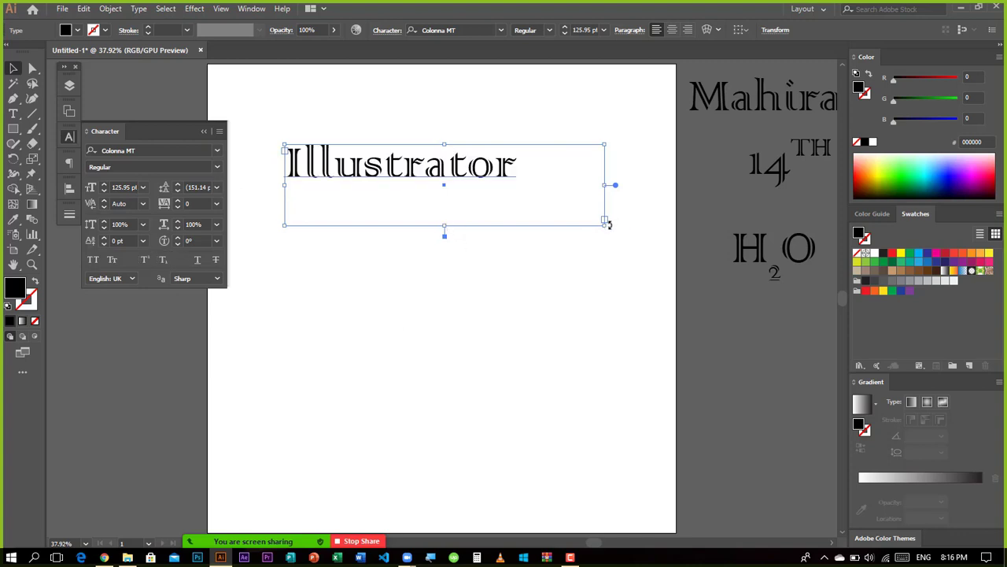
mouse_move(603, 224)
mouse_down()
mouse_move(582, 199)
mouse_move(522, 183)
mouse_up()
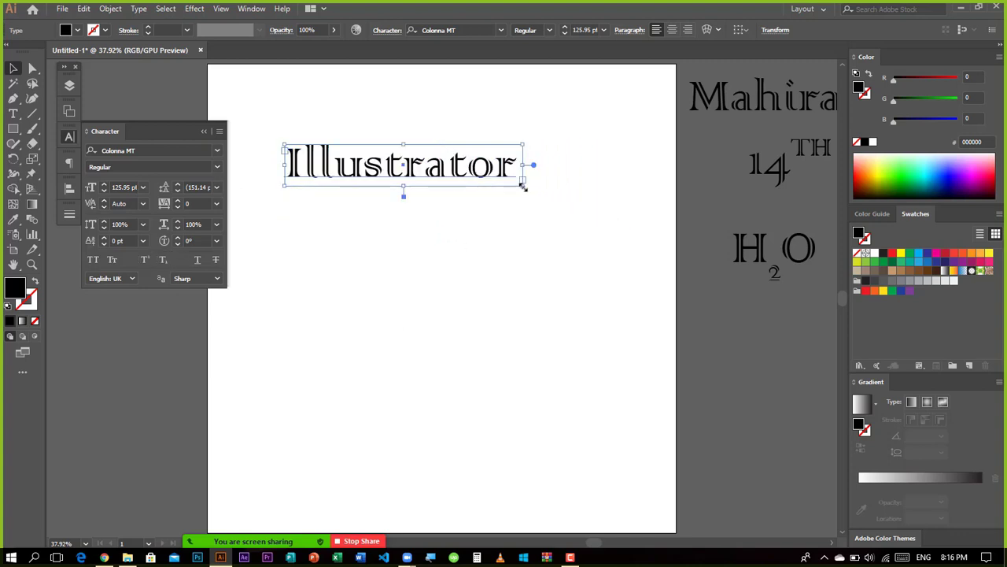
click(197, 260)
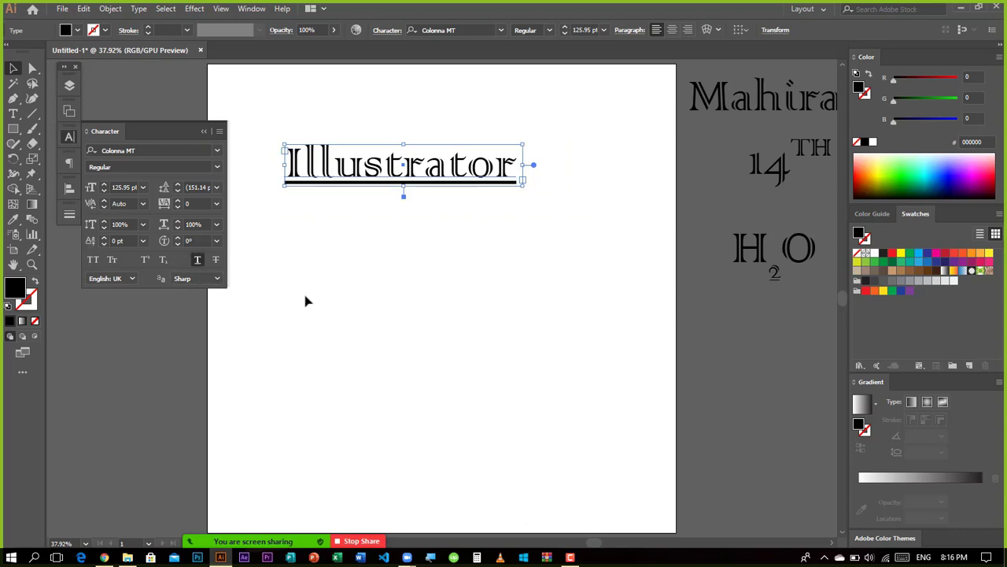
click(436, 293)
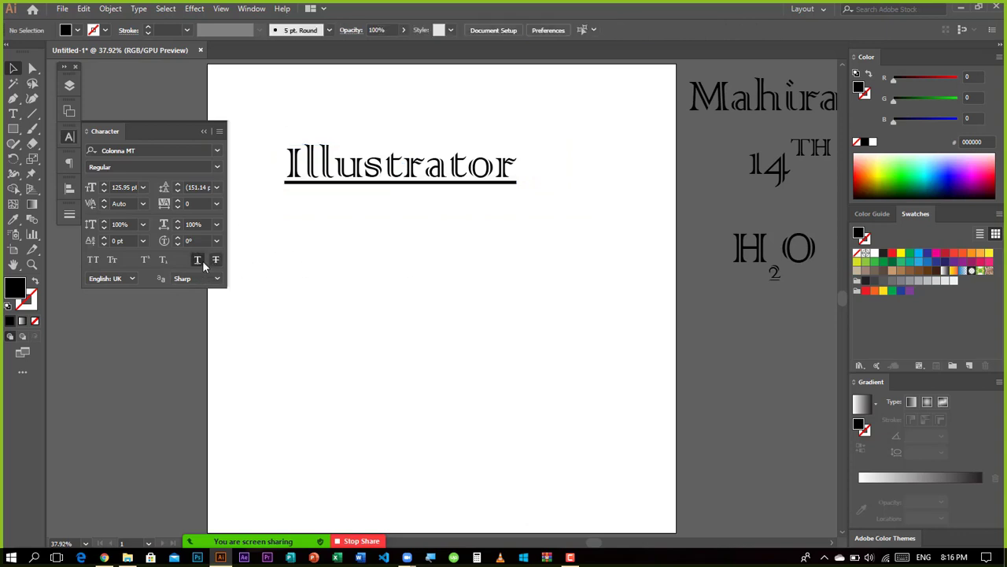
click(289, 154)
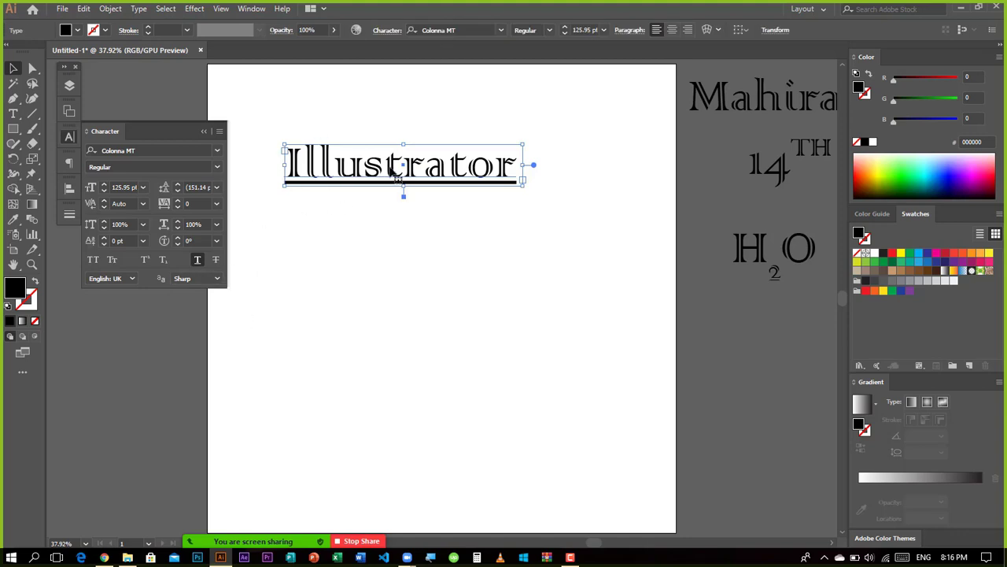
click(216, 260)
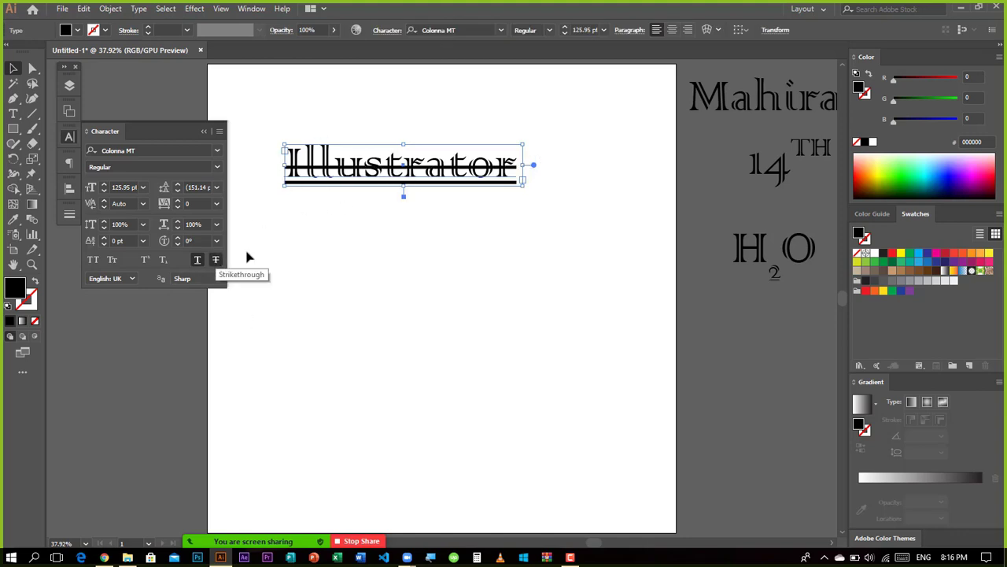
click(308, 260)
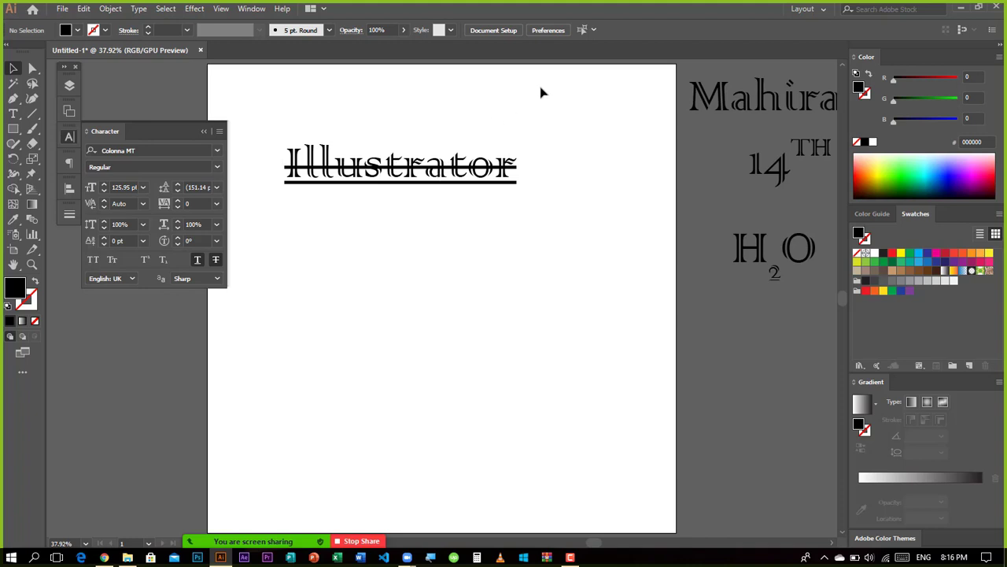
Step: Drag the underlined, struck-through Illustrator word off the artboard to the right, beneath H₂O
click(35, 118)
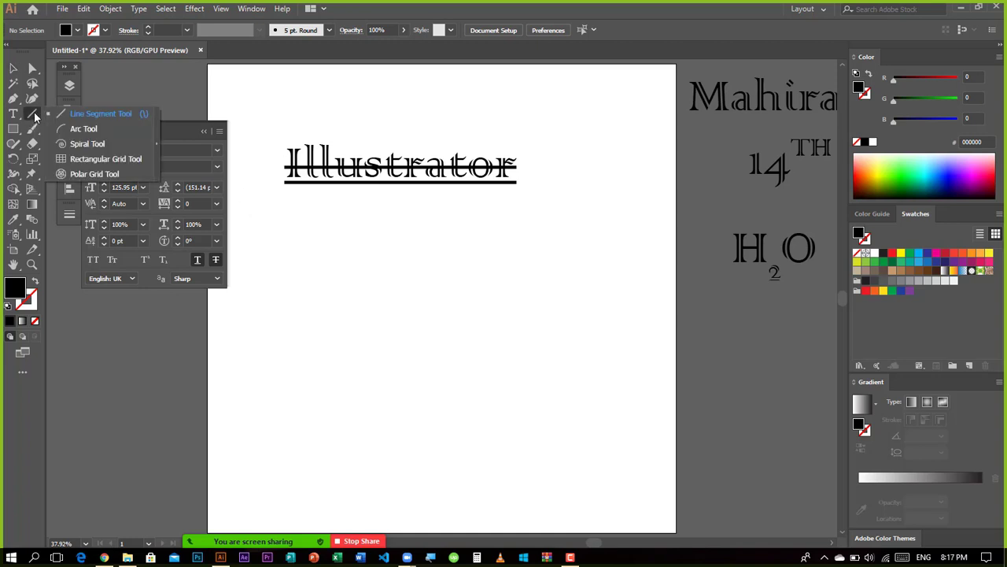
click(35, 117)
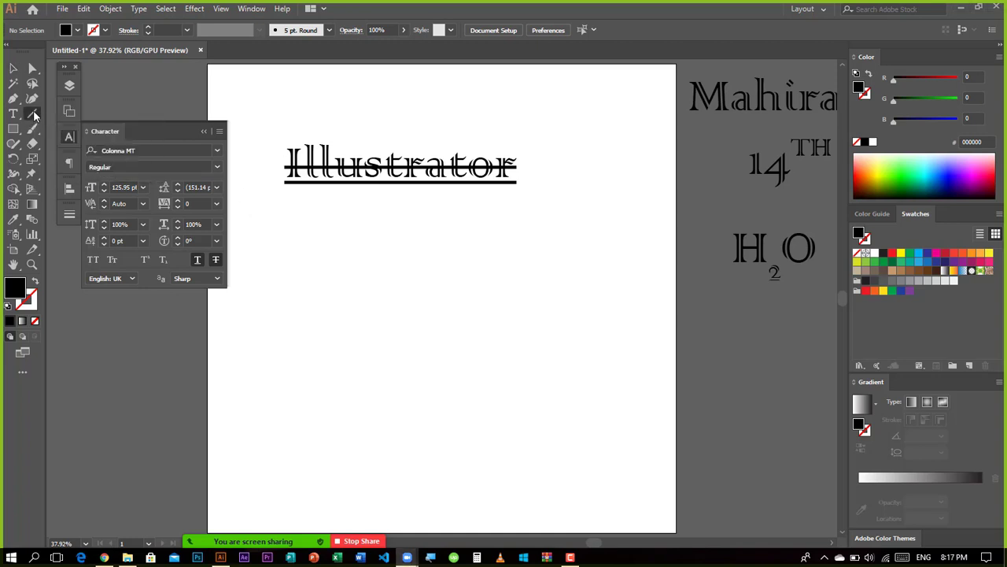
key(v)
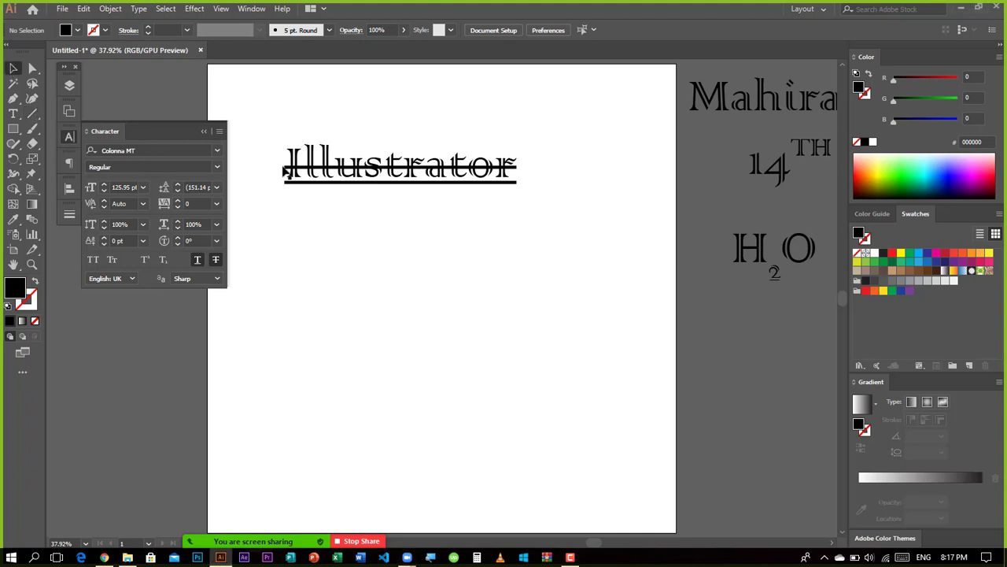
drag(288, 128, 376, 195)
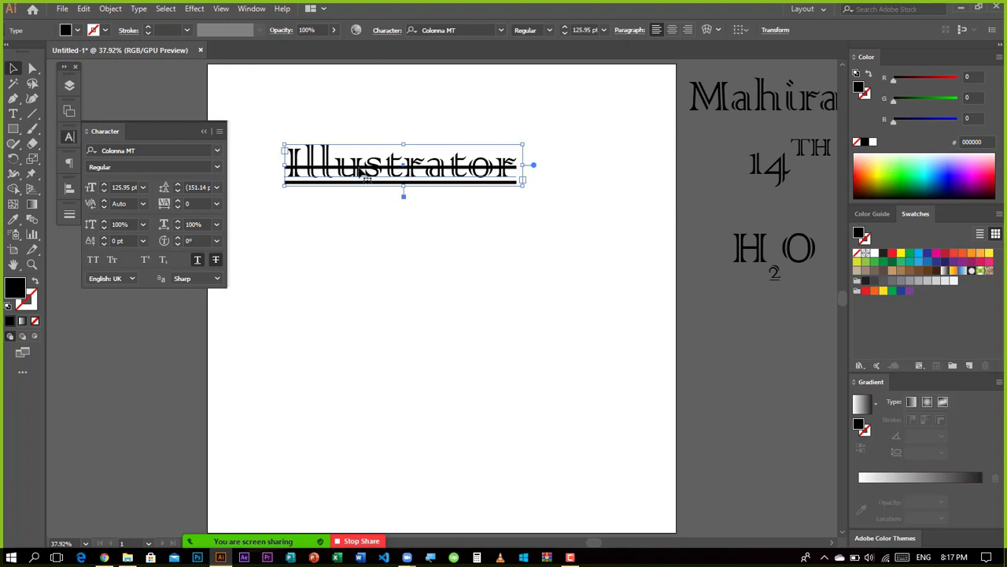
drag(367, 169, 760, 306)
click(471, 285)
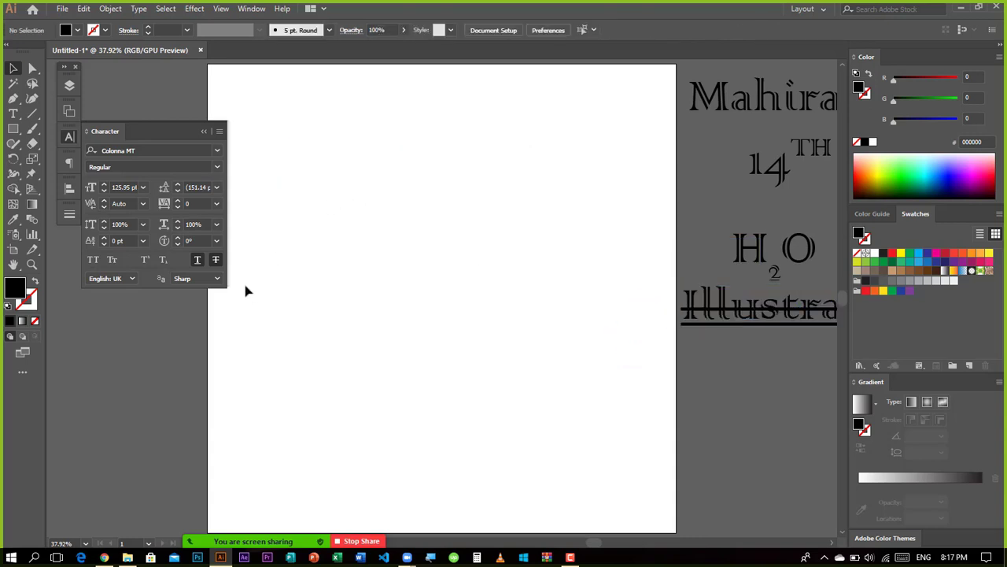
Step: Draw an area text frame filled with Lorem ipsum placeholder and bring it to 52 pt
key(t)
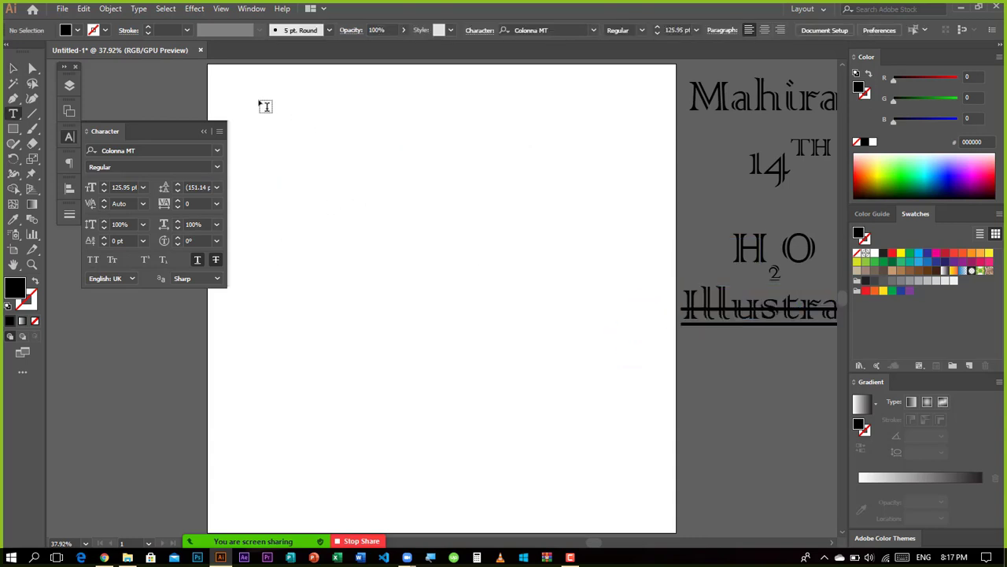
drag(257, 96, 608, 296)
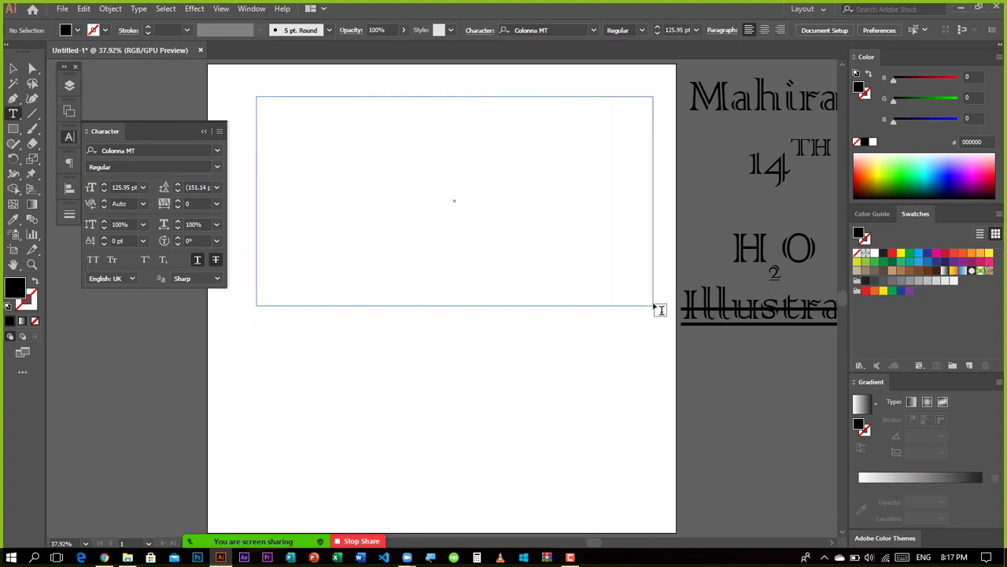
drag(619, 332, 654, 303)
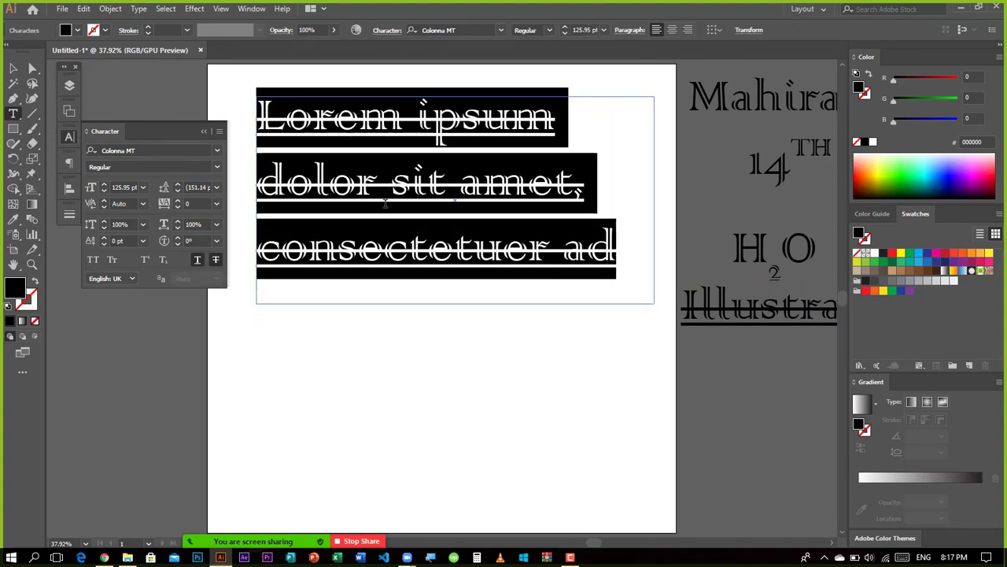
scroll(104, 193, down, 10)
scroll(105, 192, down, 5)
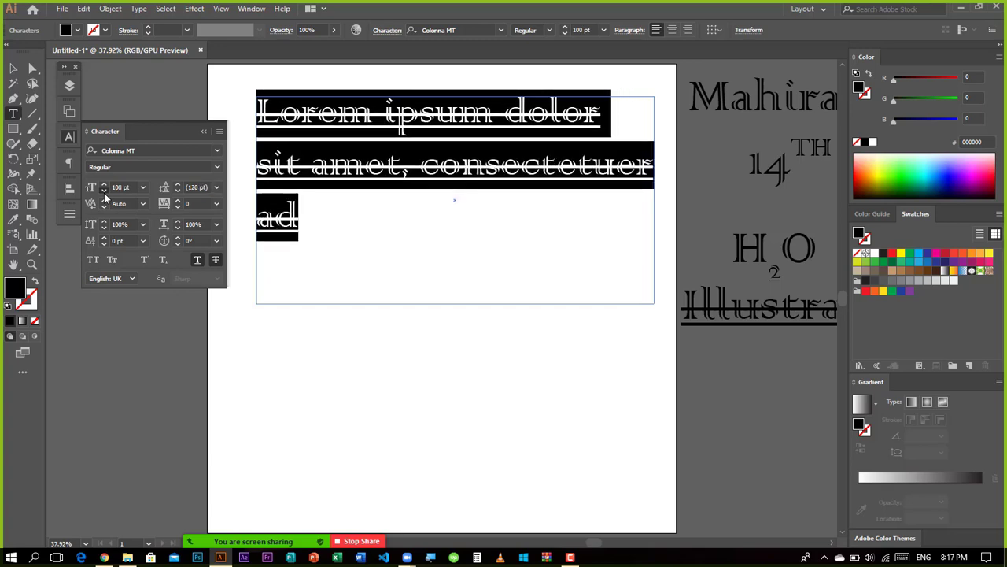
scroll(105, 193, down, 4)
scroll(104, 197, down, 2)
scroll(104, 197, down, 4)
scroll(105, 196, down, 3)
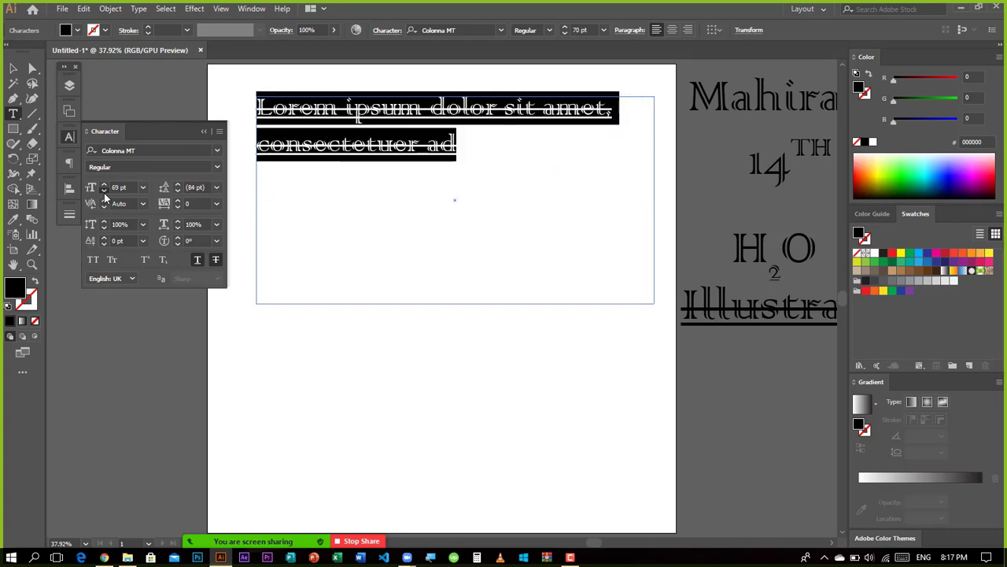
scroll(105, 196, down, 4)
scroll(105, 196, down, 3)
scroll(105, 197, down, 2)
scroll(105, 197, down, 3)
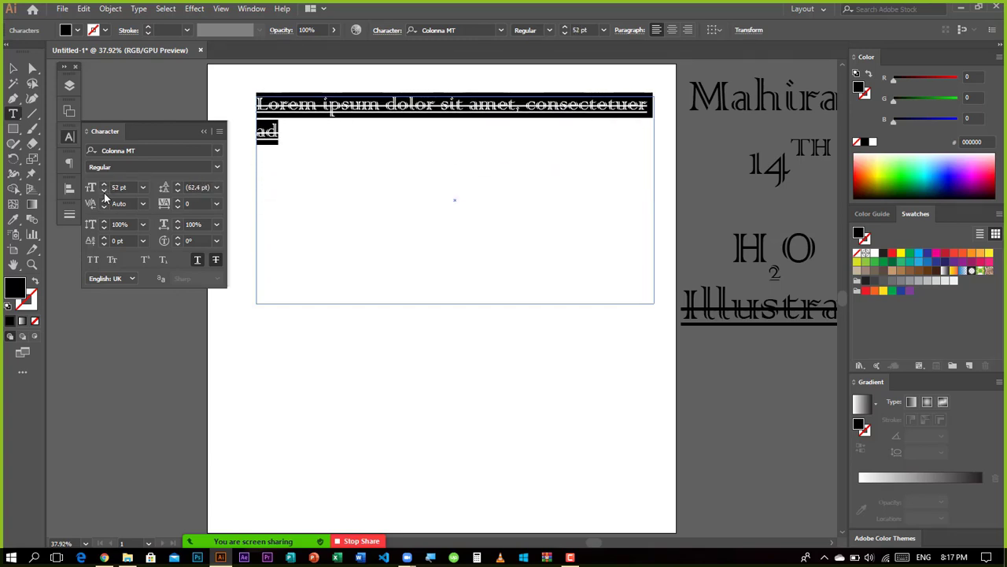
Step: Remove strikethrough and underline, paste extra placeholder text, and dismiss the IDM warning
click(216, 261)
click(197, 260)
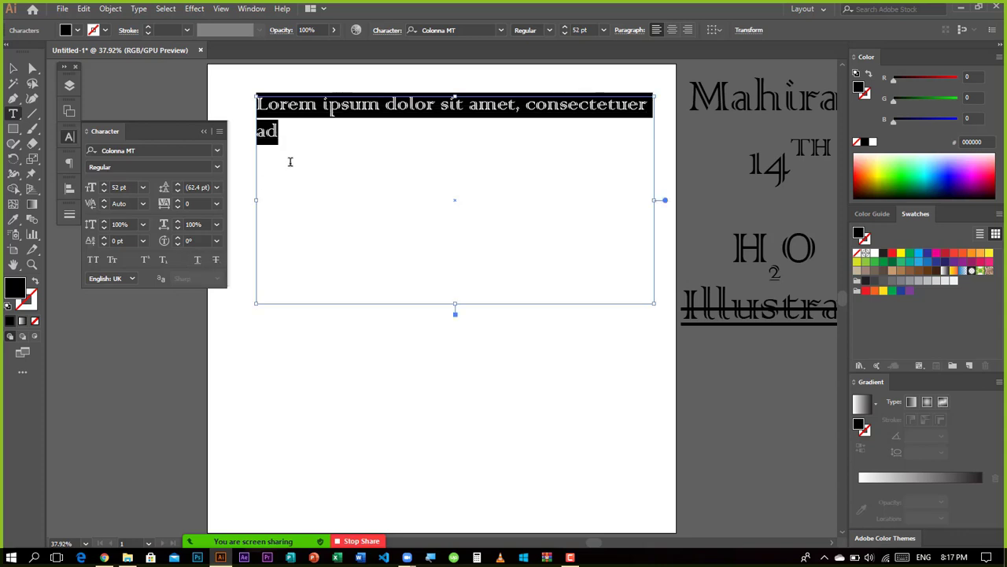
key(ctrl+v)
key(ctrl+v)
key(ctrl+v)
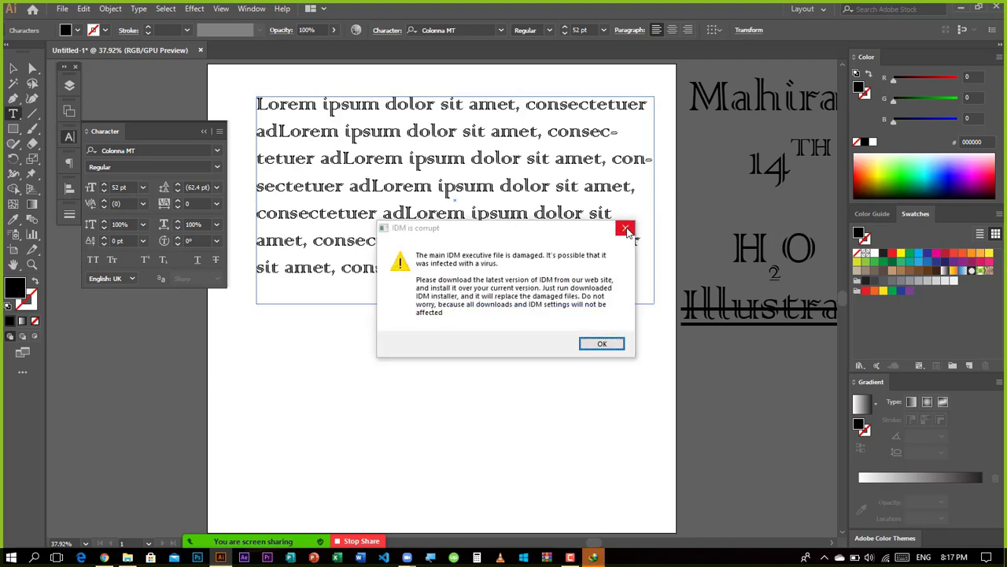
click(626, 228)
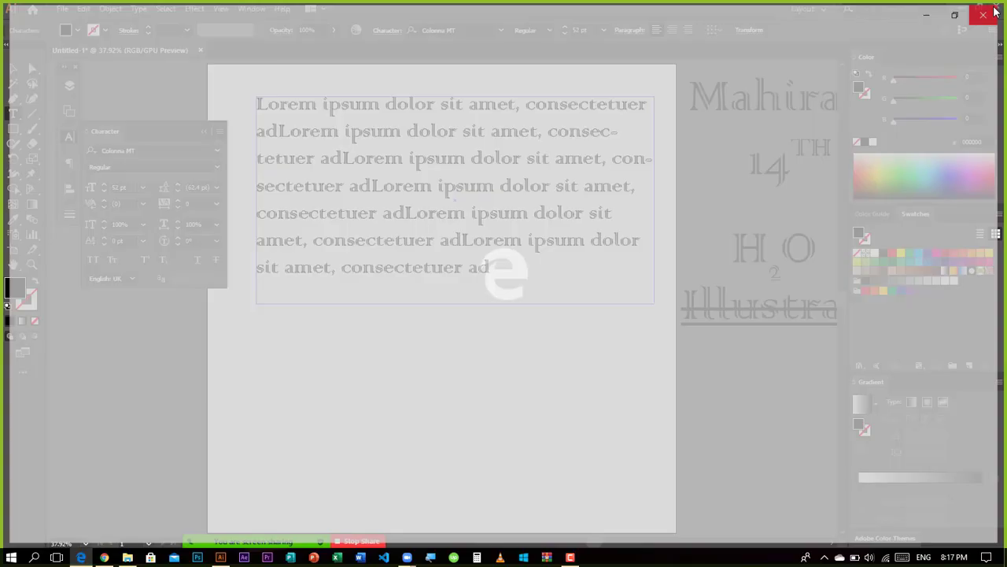
key(Escape)
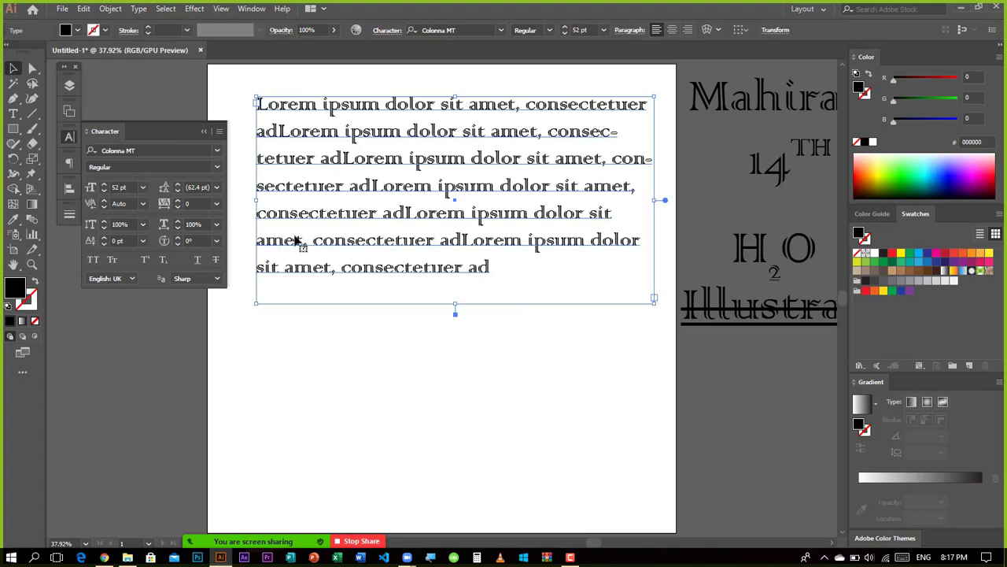
Step: Set the paragraph font to Josefin Sans at 46 pt
click(219, 154)
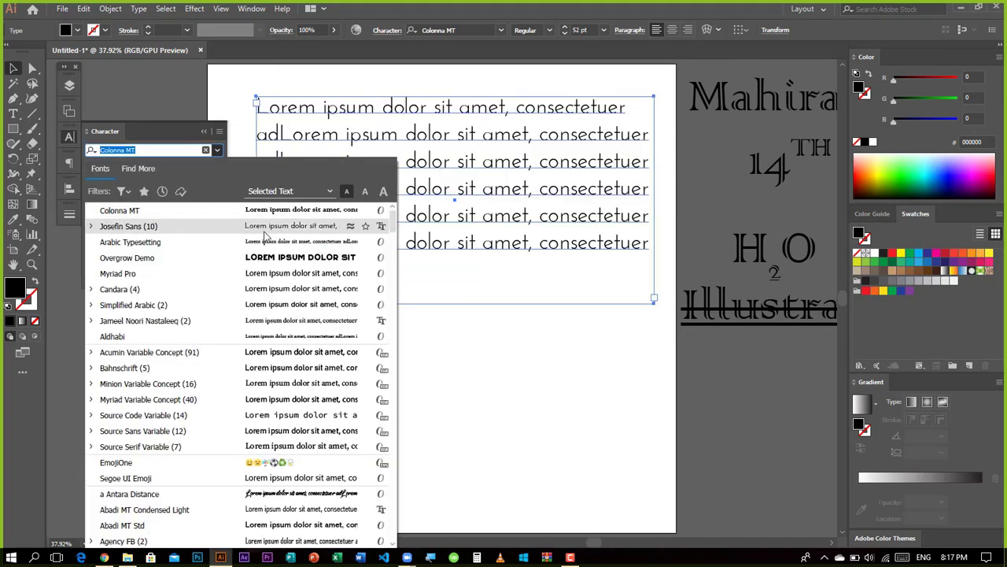
click(265, 228)
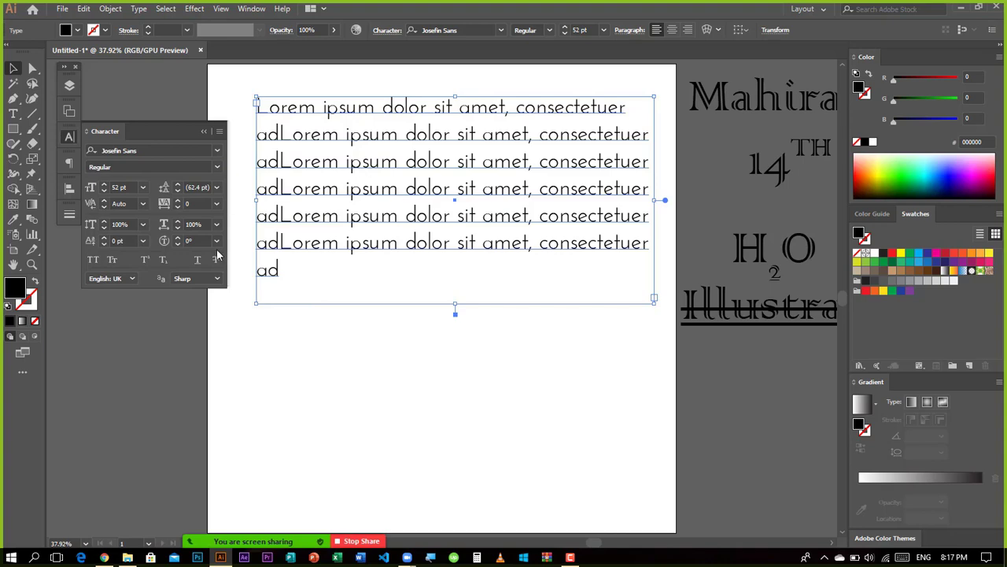
click(103, 191)
click(104, 192)
click(103, 191)
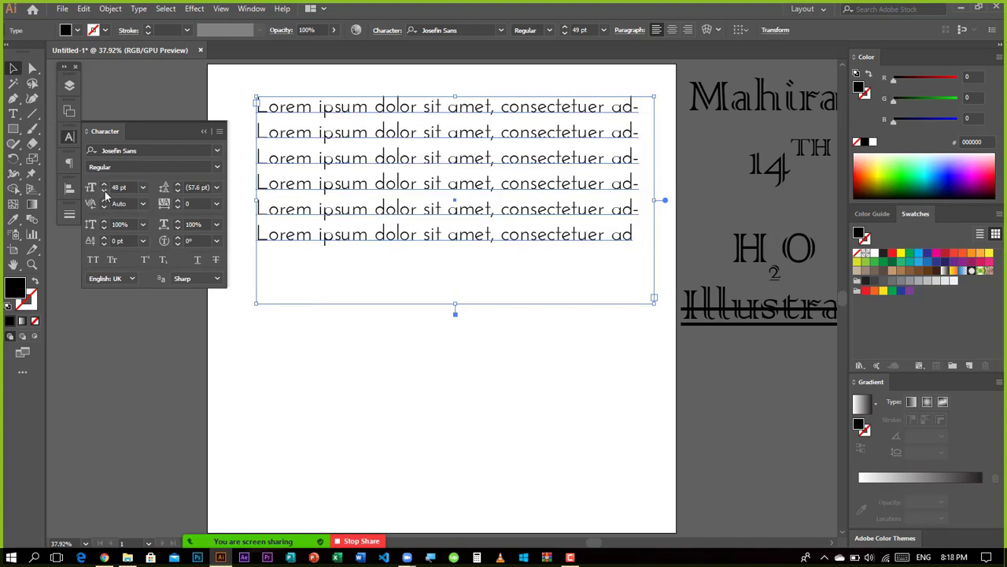
click(104, 191)
click(103, 191)
click(103, 191)
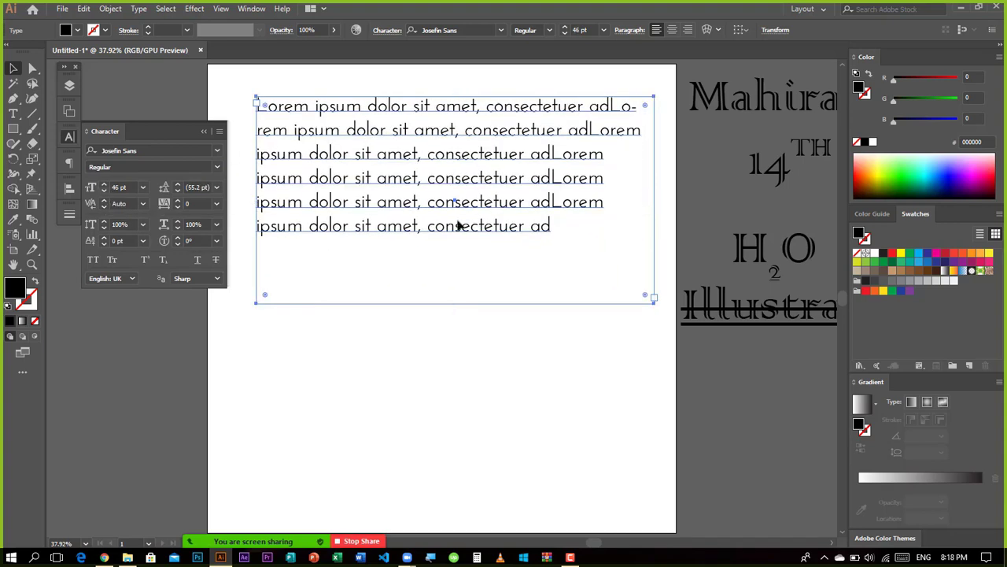
Step: Replace the placeholder with 'The quick brown fox jumps over the lazy dog'
double_click(515, 242)
key(ctrl+a)
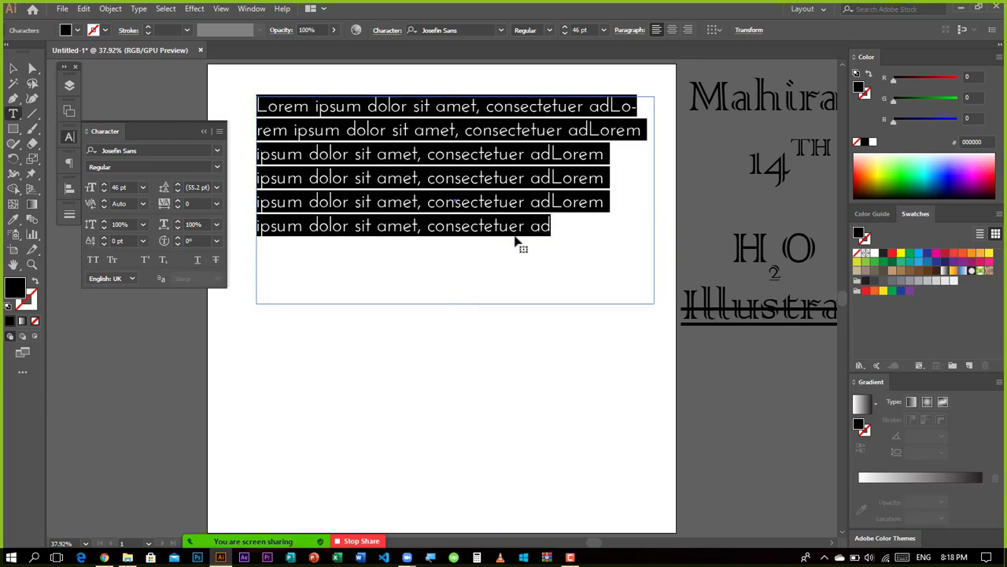
text(The quick )
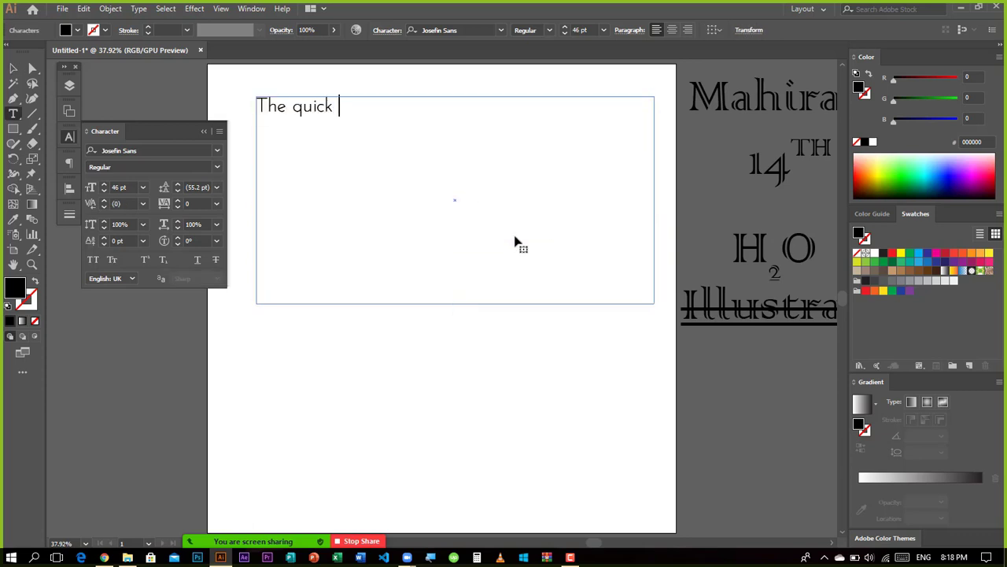
text(broqn)
key(BackSpace)
key(BackSpace)
key(BackSpace)
text(n)
key(BackSpace)
text(wn f)
text(ox jumps )
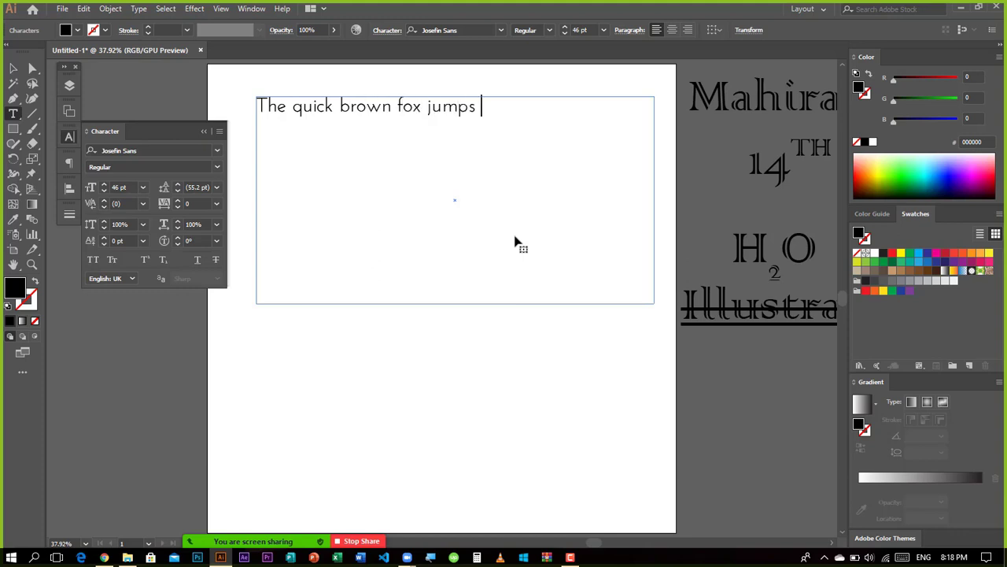
text(over the la)
text(zy dog)
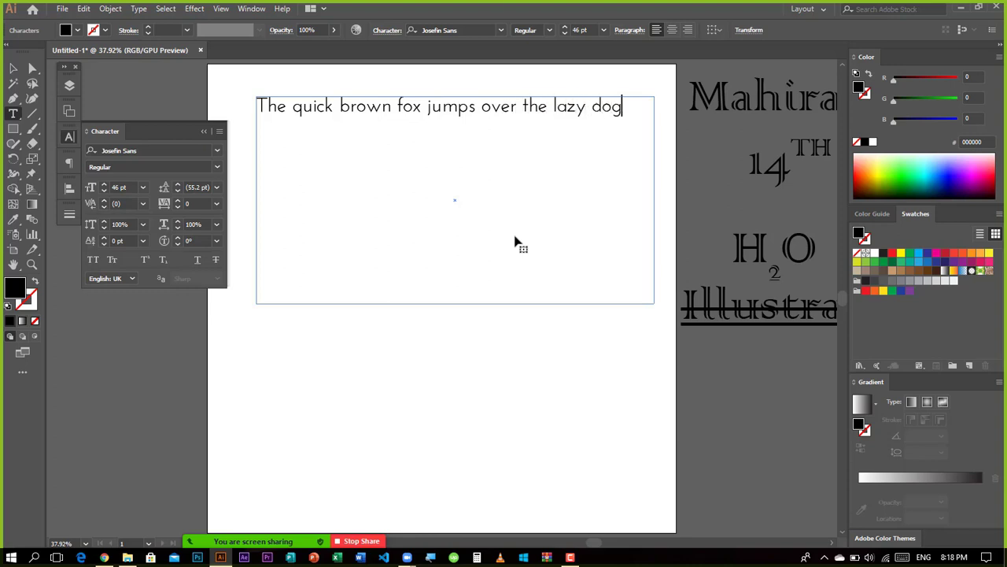
key(Escape)
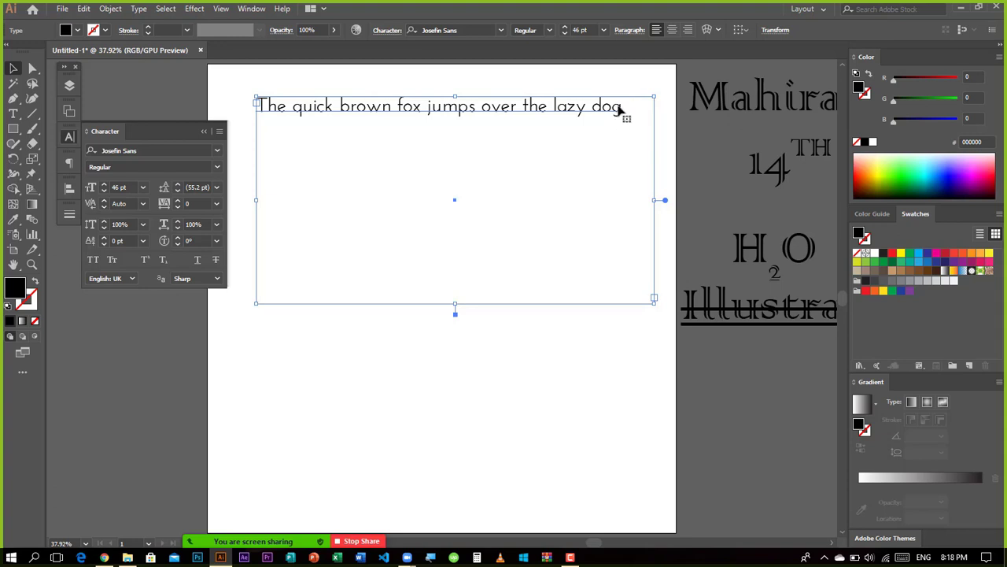
Step: After 'dog', add a new line reading 'The quick brown fox jumps over teh lazy dog'
click(622, 114)
double_click(622, 114)
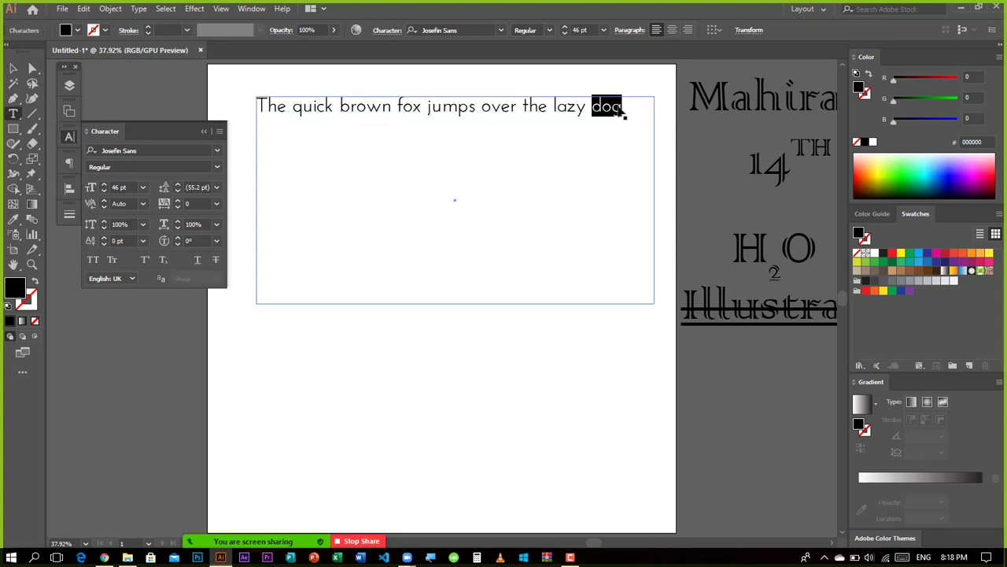
click(625, 106)
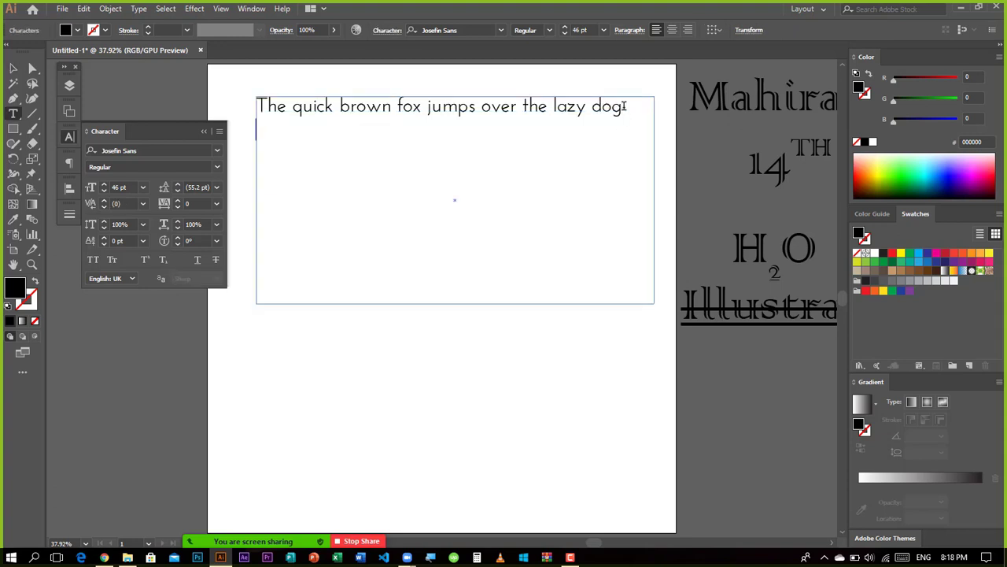
text(tT)
text(he qu)
text(ick brown)
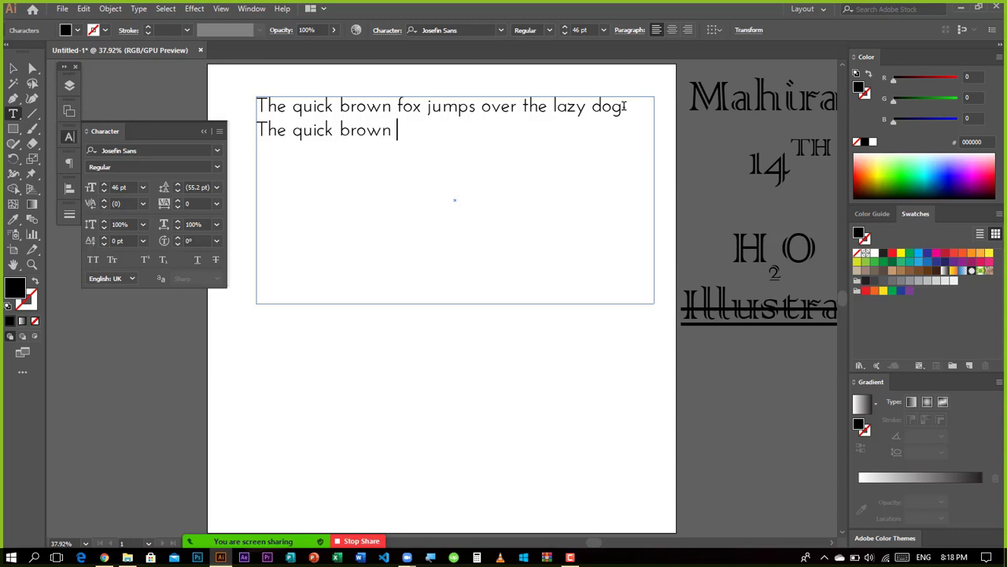
text( dox)
key(BackSpace)
key(BackSpace)
key(BackSpace)
key(BackSpace)
key(BackSpace)
text(fox jumps f)
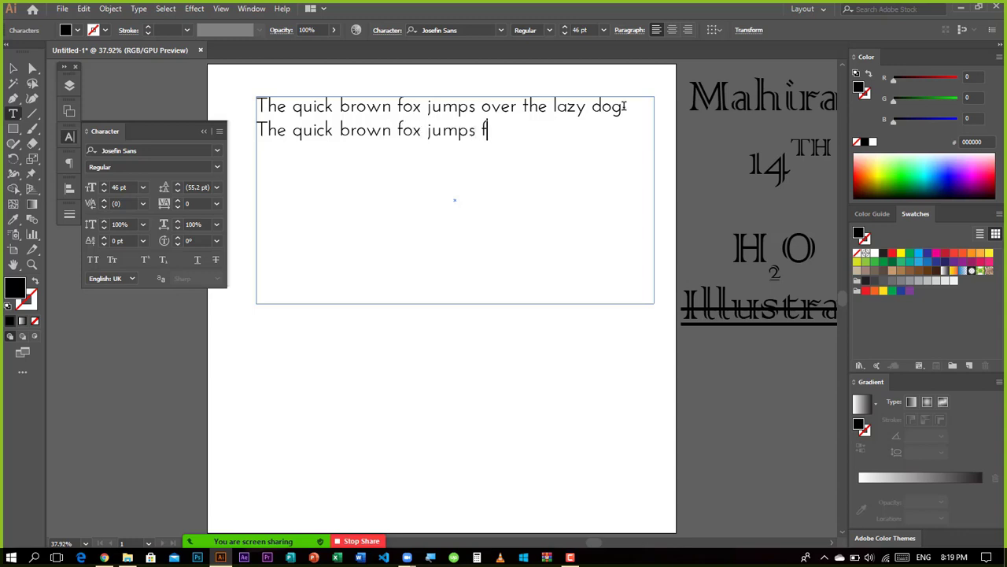
key(BackSpace)
text(over teh la)
text(zy do)
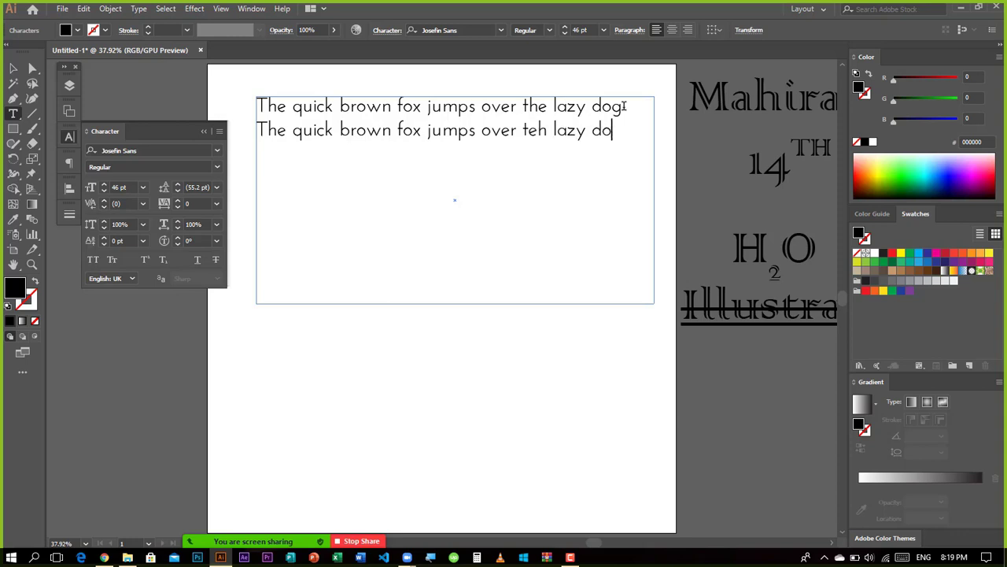
text(g)
Step: Copy and paste the two pangram lines, then undo the paste
mouse_move(629, 130)
mouse_down()
mouse_move(406, 107)
mouse_move(256, 131)
mouse_move(241, 102)
mouse_up()
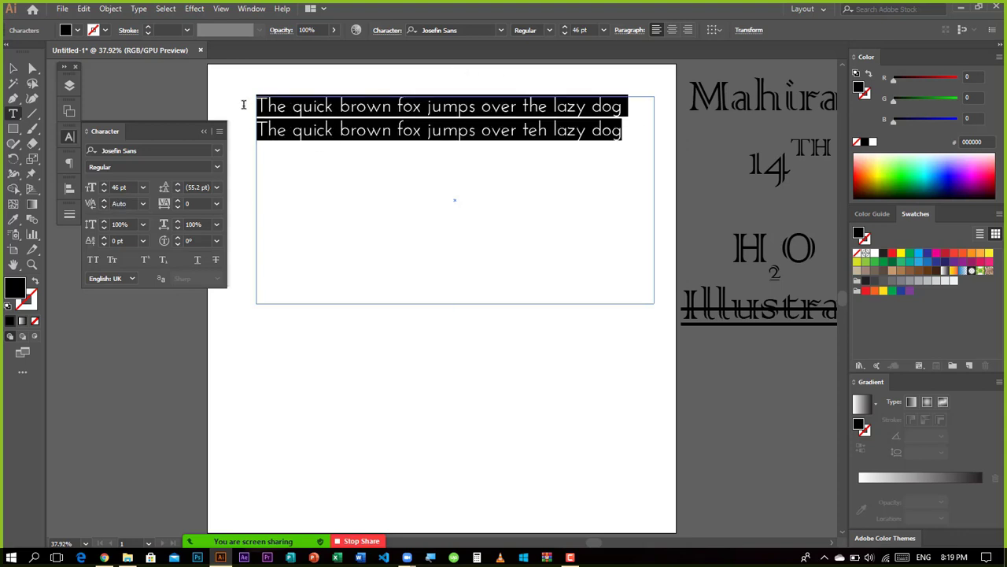
key(ctrl+c)
key(ctrl+v)
key(ctrl+v)
key(ctrl+v)
key(ctrl+v)
key(ctrl+v)
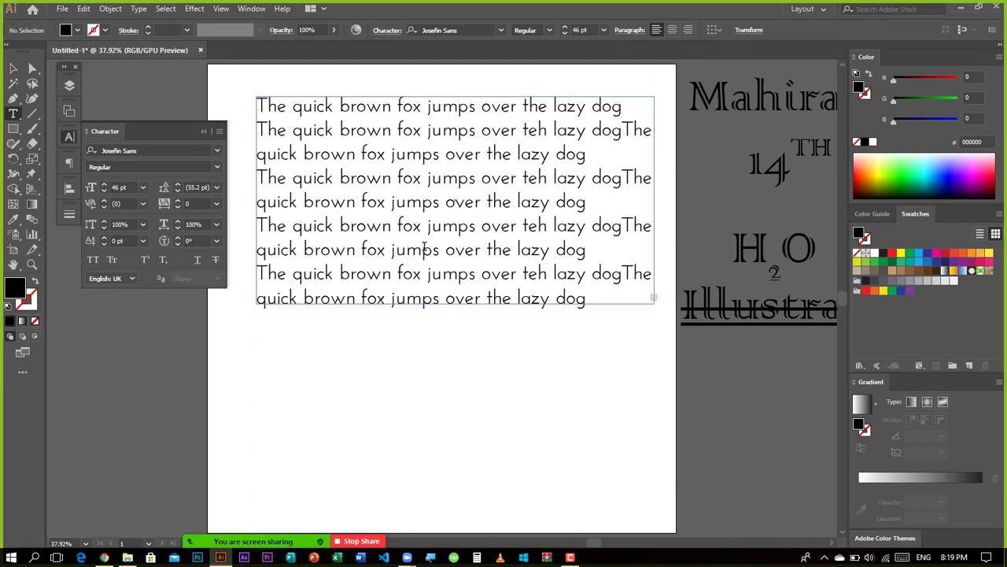
key(ctrl+z)
key(ctrl+z)
key(ctrl+z)
key(ctrl+z)
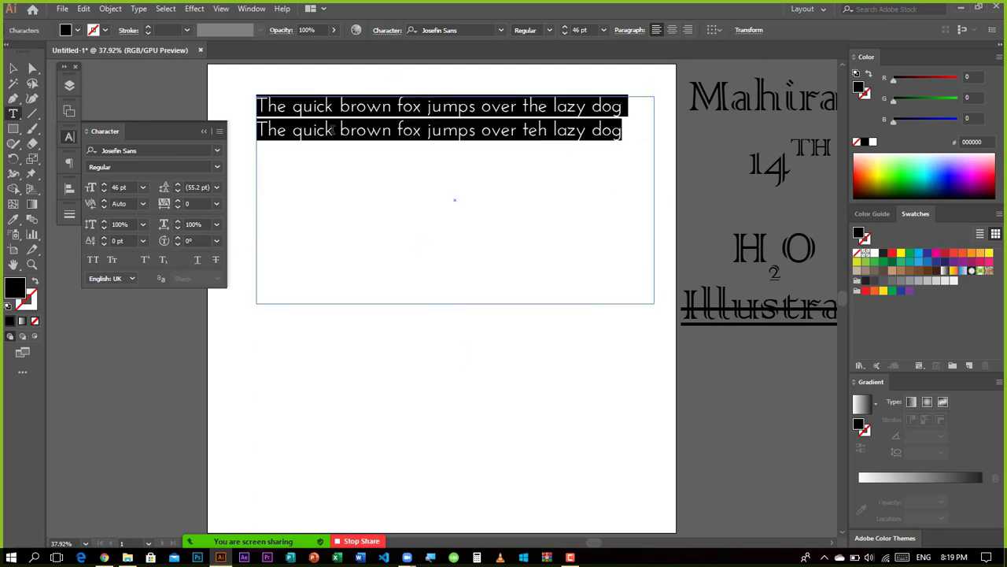
Step: Join the two lines into one run, with a period after the first 'dog'
key(ctrl+shift+a)
click(260, 131)
key(BackSpace)
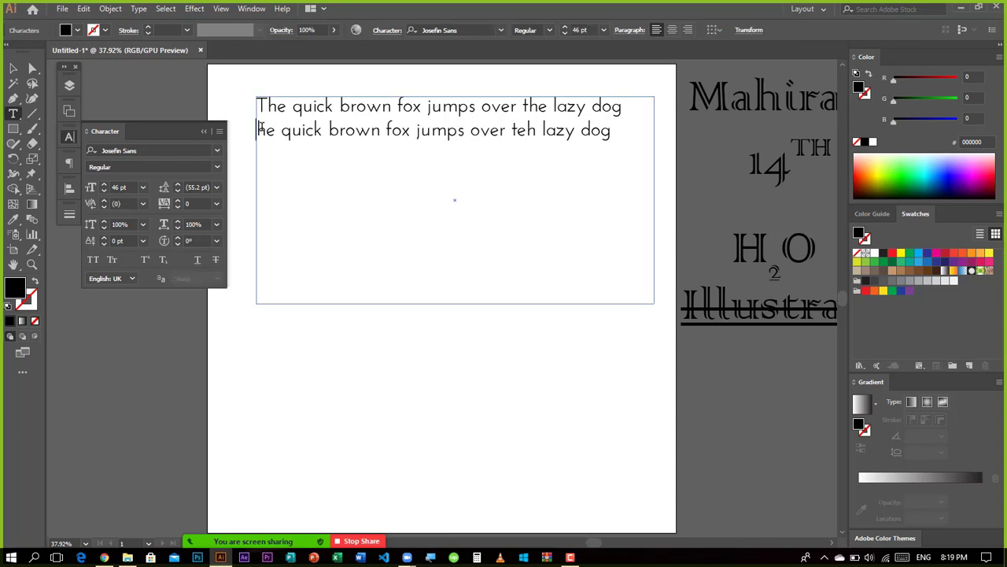
key(BackSpace)
text(.)
key(Return)
text(T)
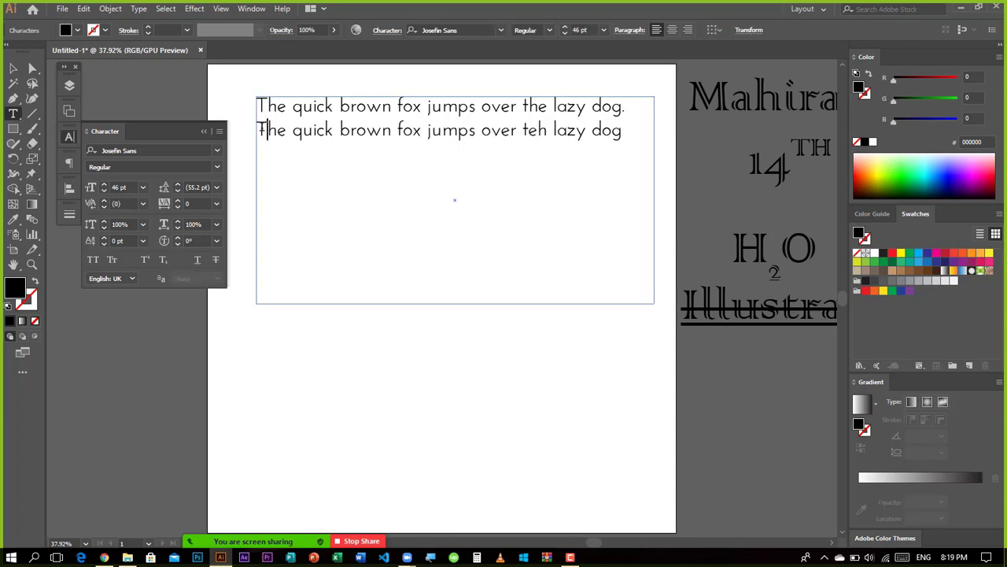
key(Escape)
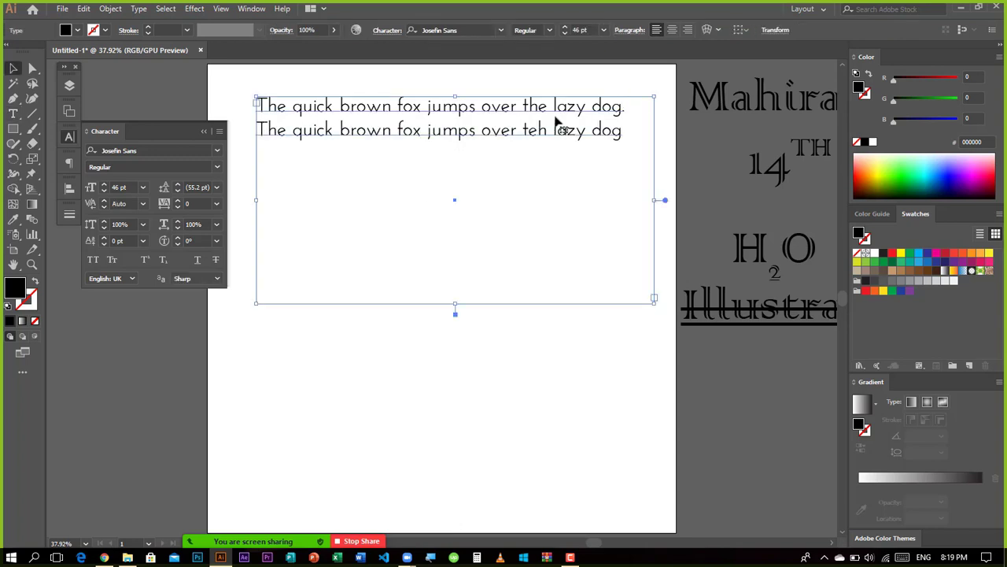
Step: Set the pangram to 45 pt and paste copies until the frame is full
click(104, 190)
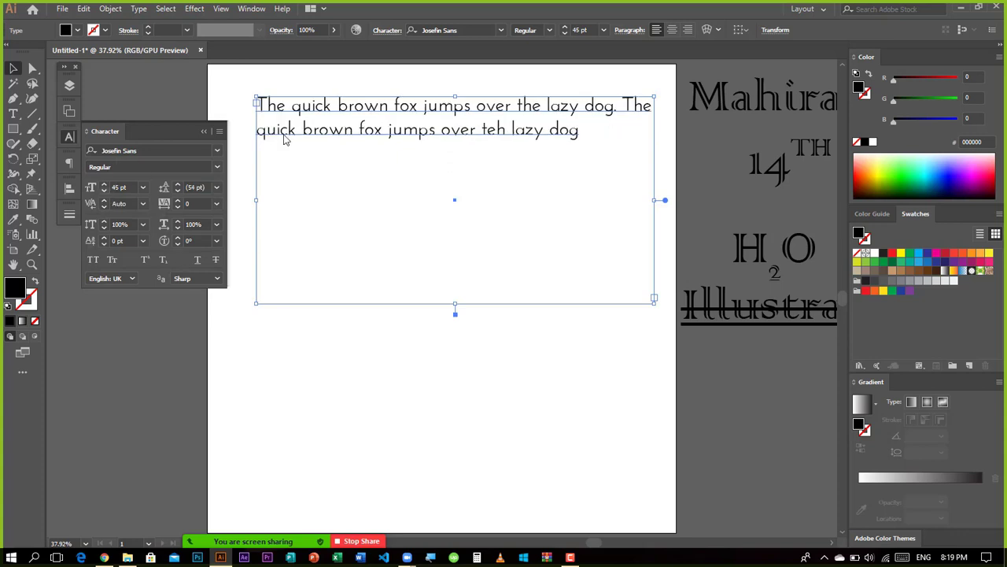
click(375, 153)
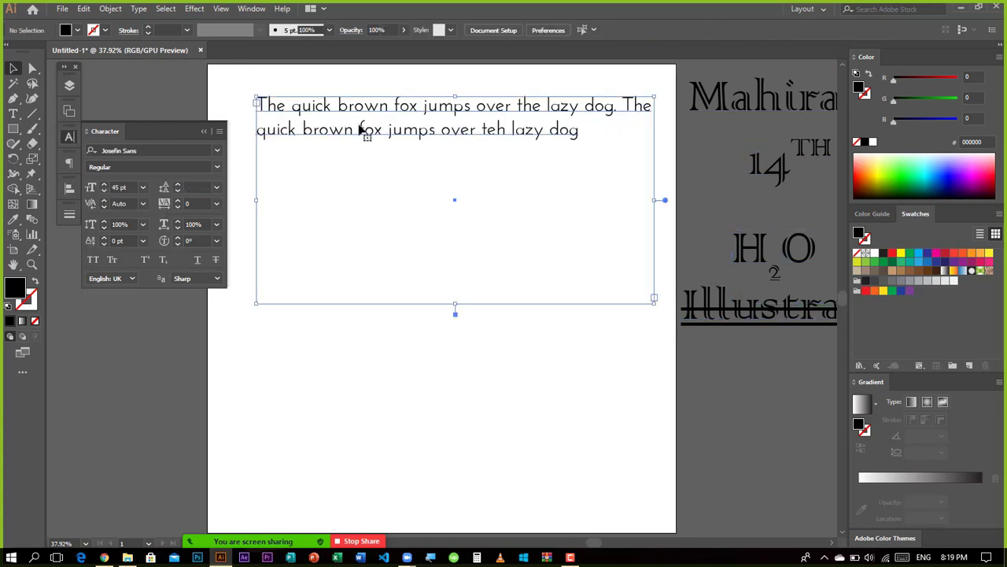
double_click(360, 130)
key(ctrl+a)
key(ctrl+v)
key(ctrl+v)
key(ctrl+v)
key(ctrl+v)
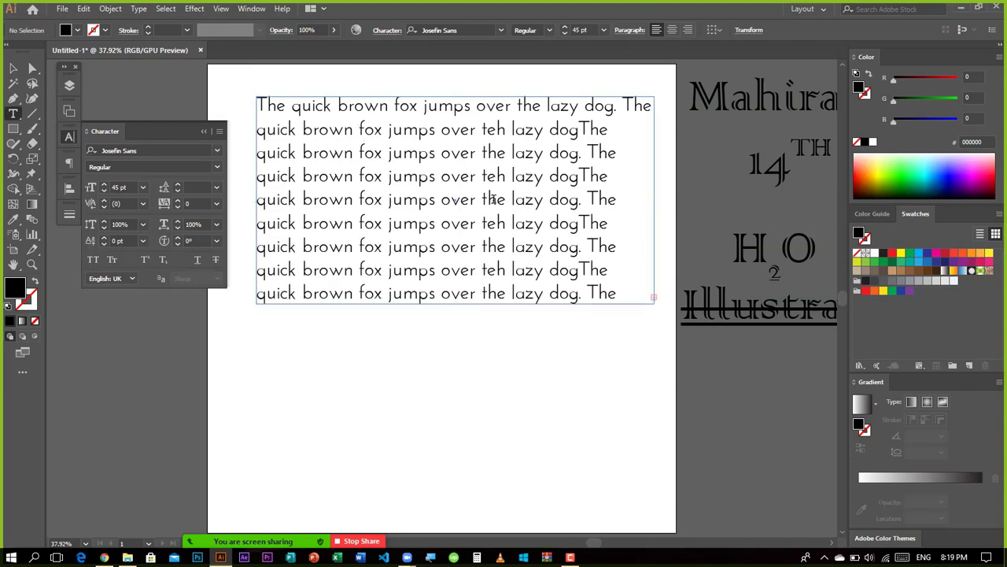
key(Escape)
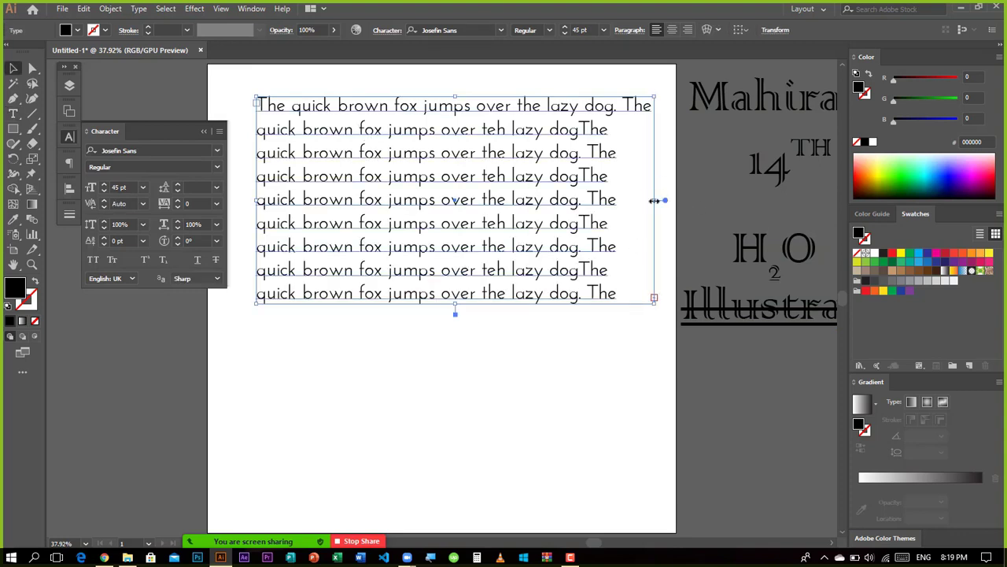
Step: Drag the pangram frame's right edge outward, nudge the block left, then reselect it
drag(654, 201, 677, 200)
click(460, 352)
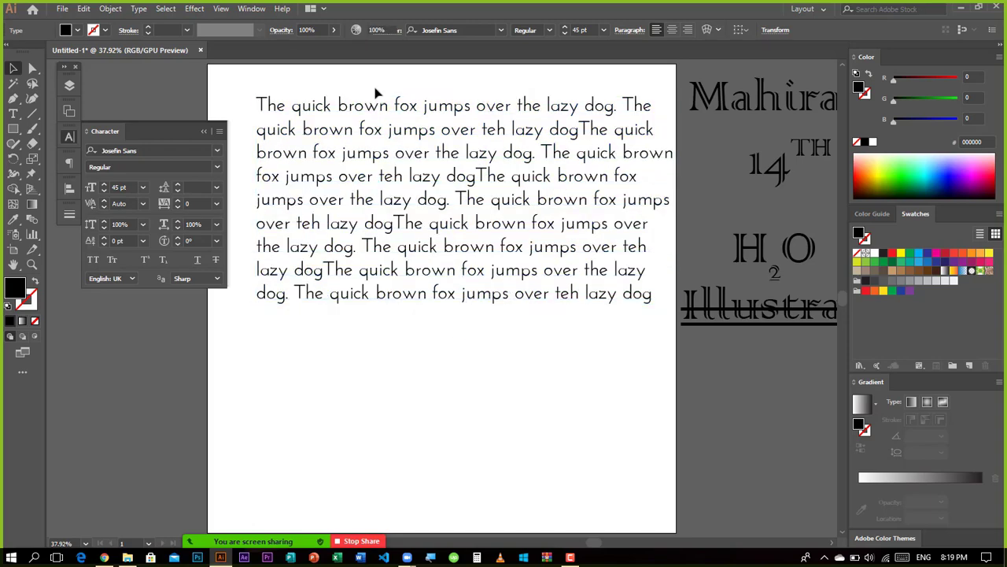
drag(451, 155, 435, 157)
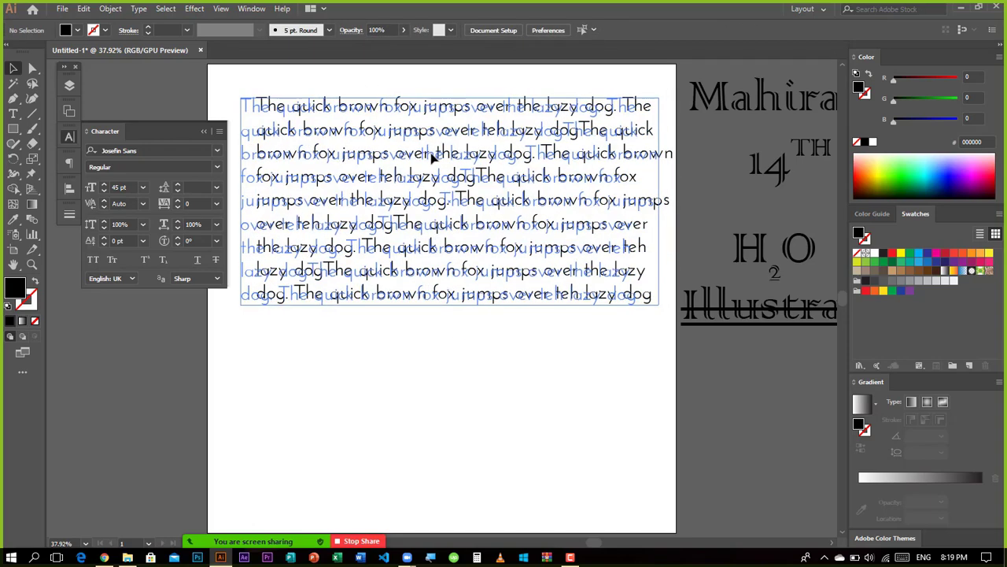
click(479, 356)
click(355, 110)
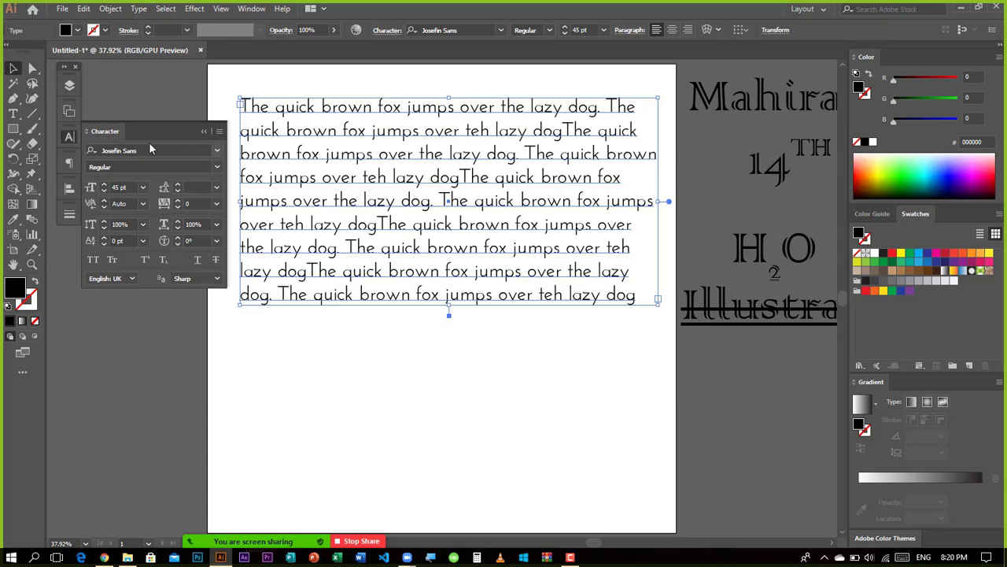
Step: Show the Paragraph panel and reselect the pangram text frame
click(70, 162)
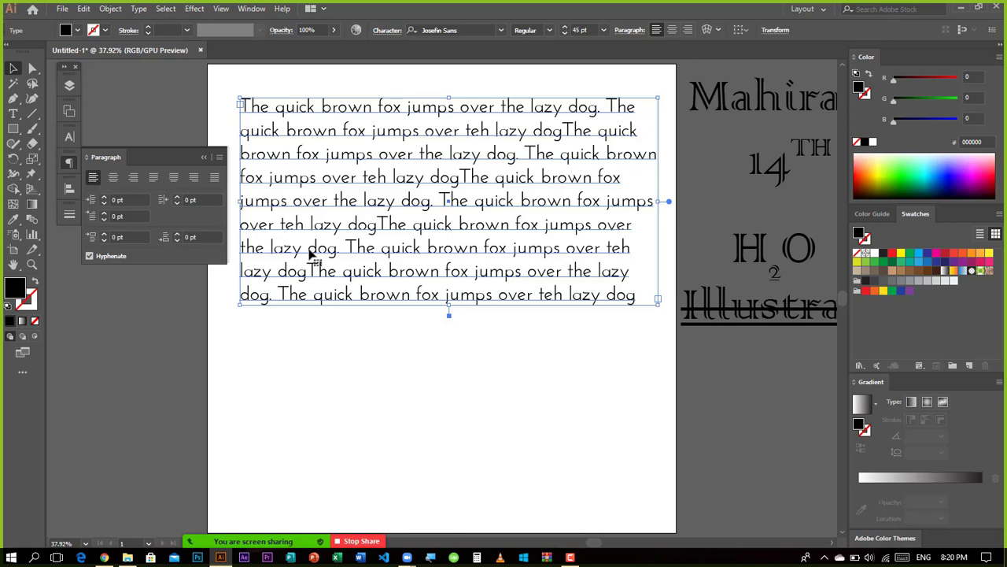
click(342, 340)
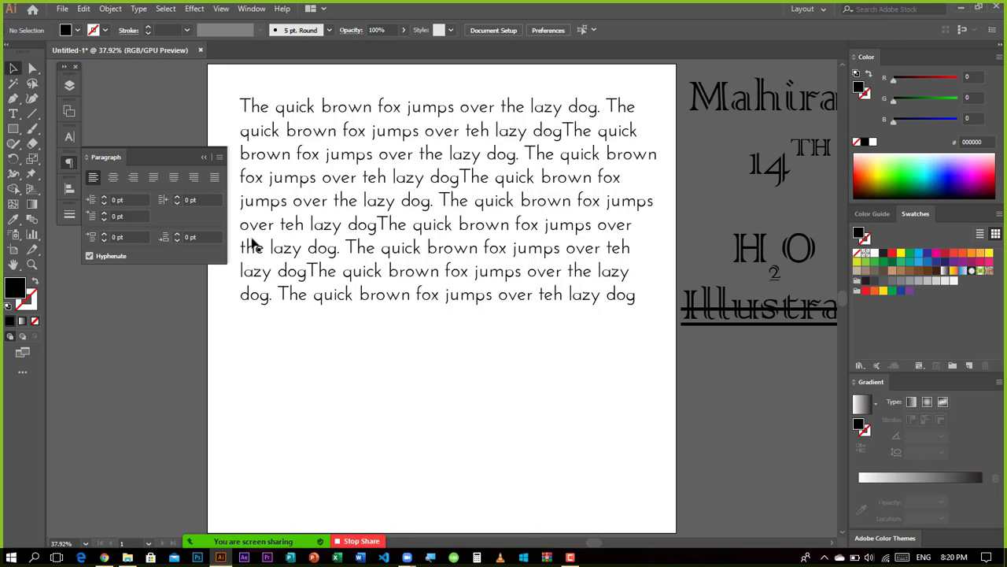
click(290, 203)
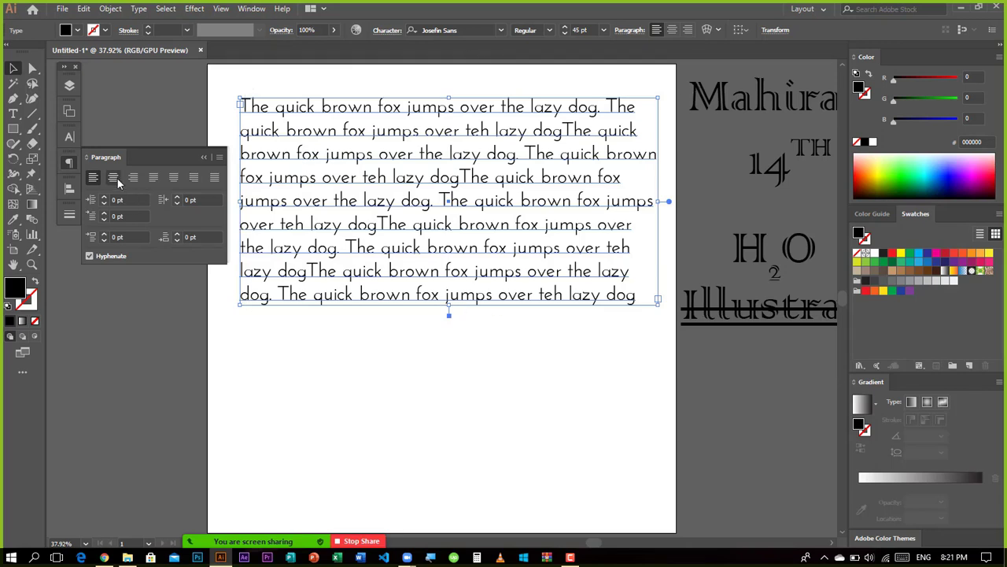
Step: Compare center and right alignment on the pangram, settling on Align Center
click(115, 178)
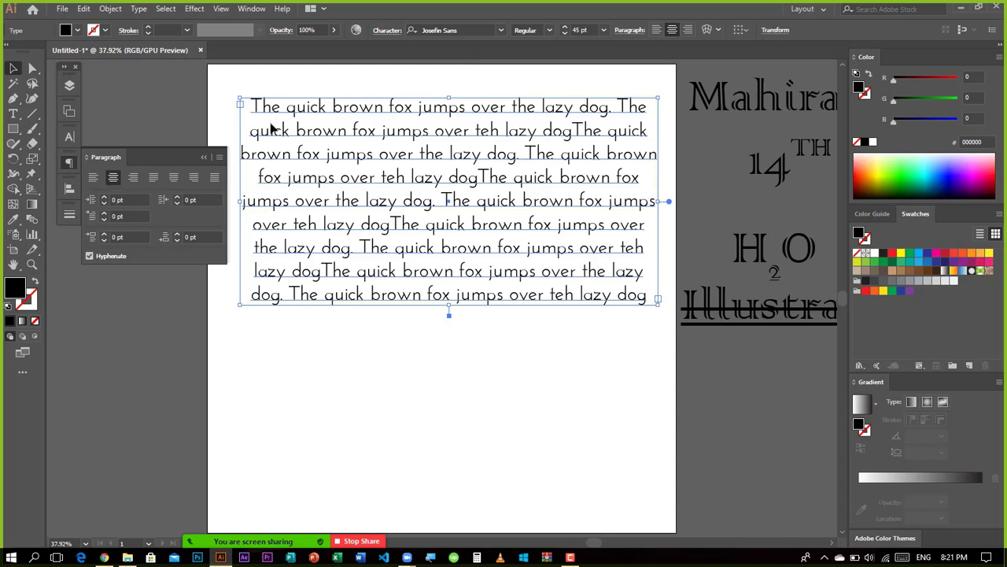
click(333, 394)
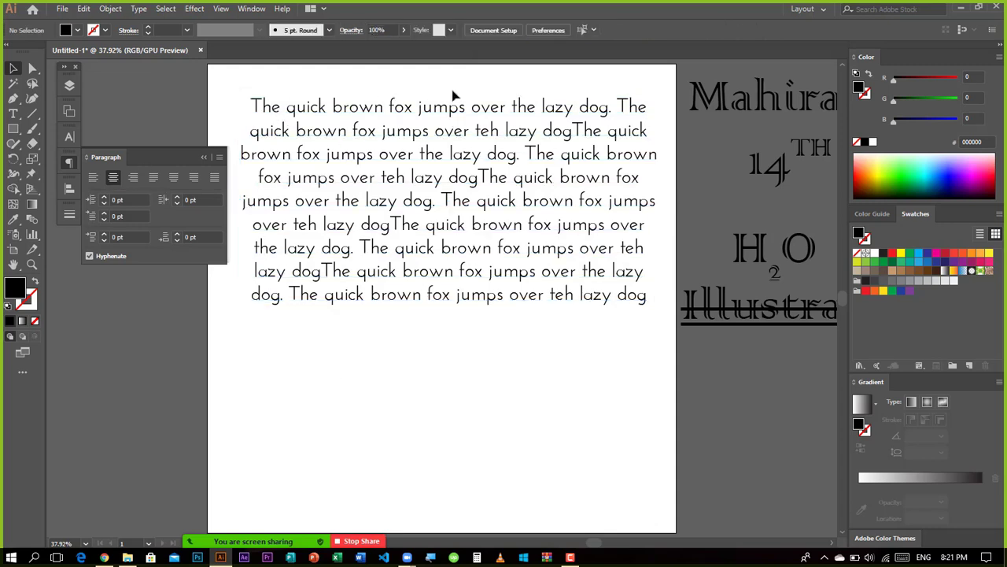
click(442, 114)
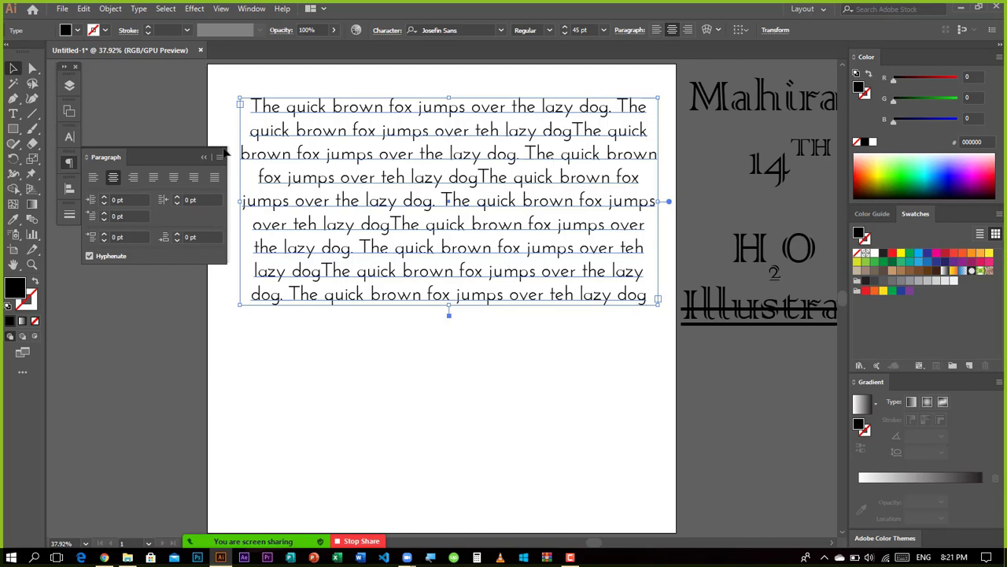
click(138, 179)
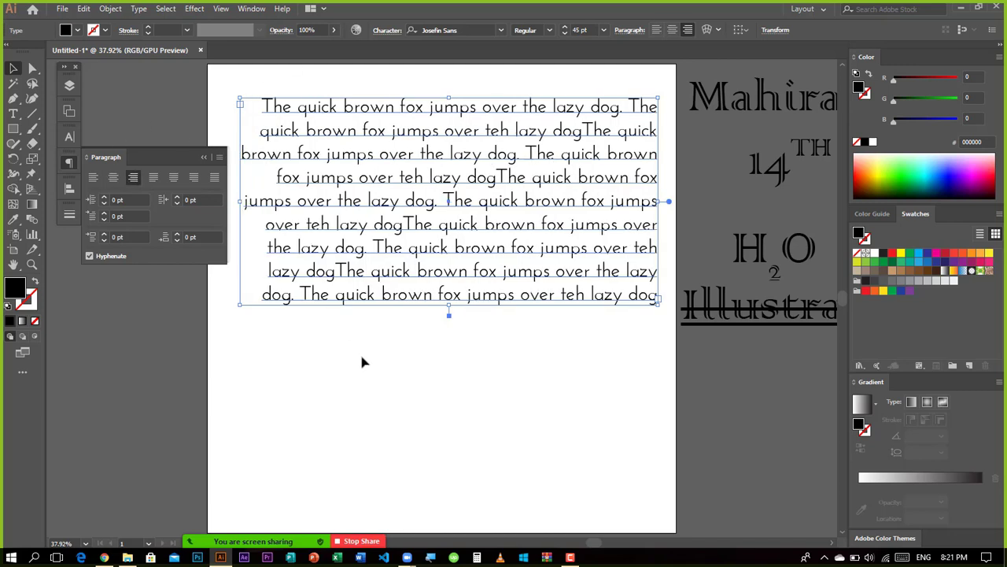
click(364, 361)
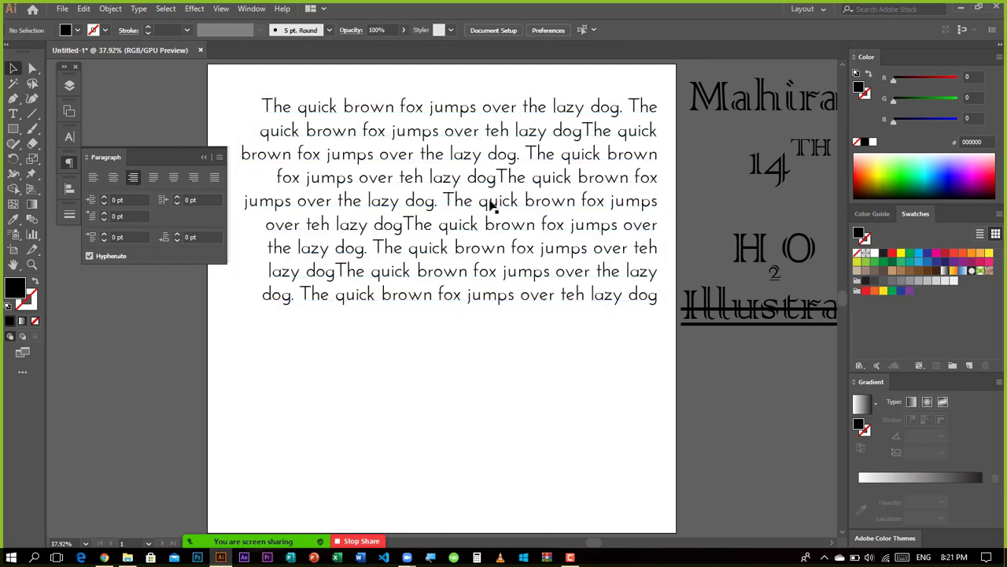
click(444, 181)
click(116, 177)
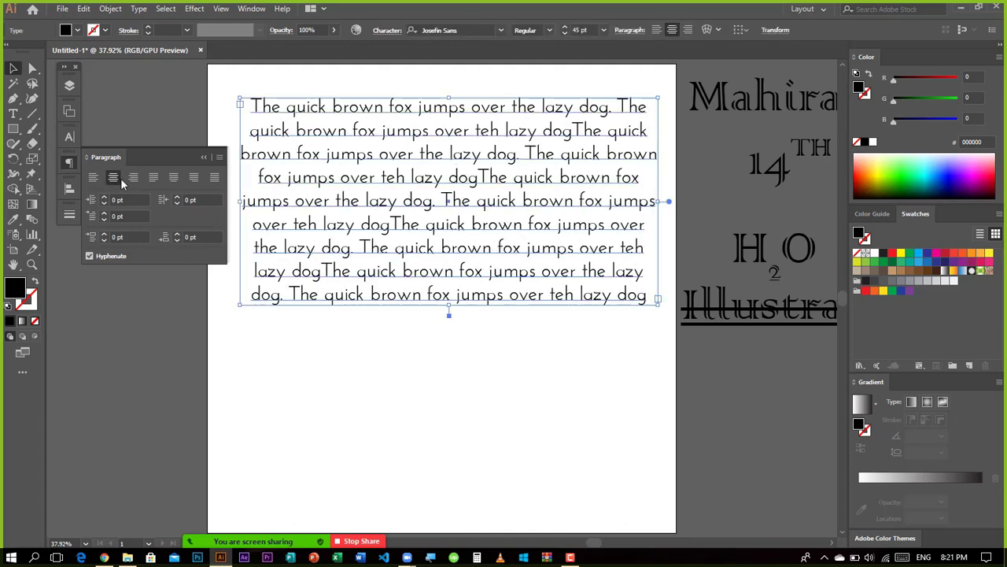
click(304, 370)
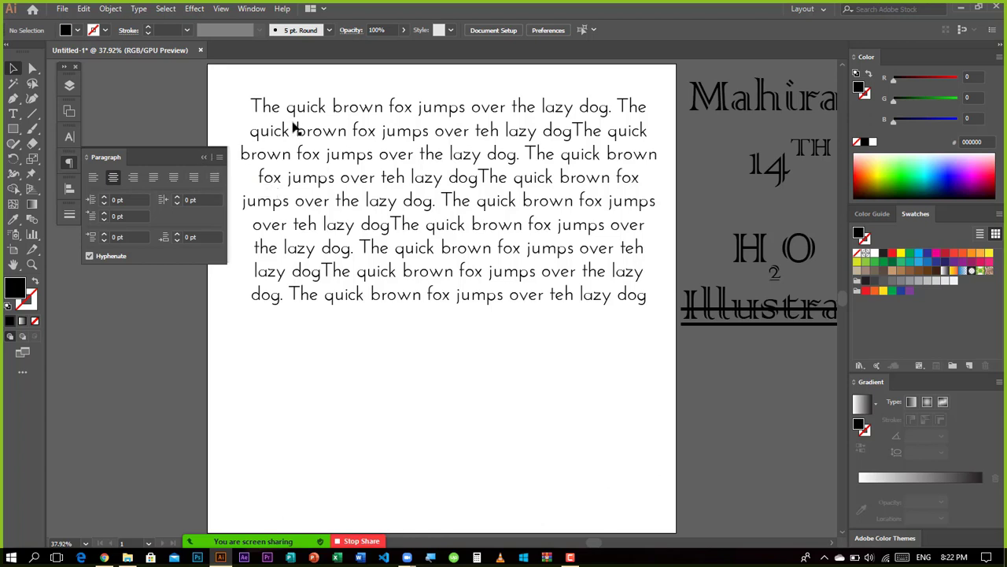
click(303, 132)
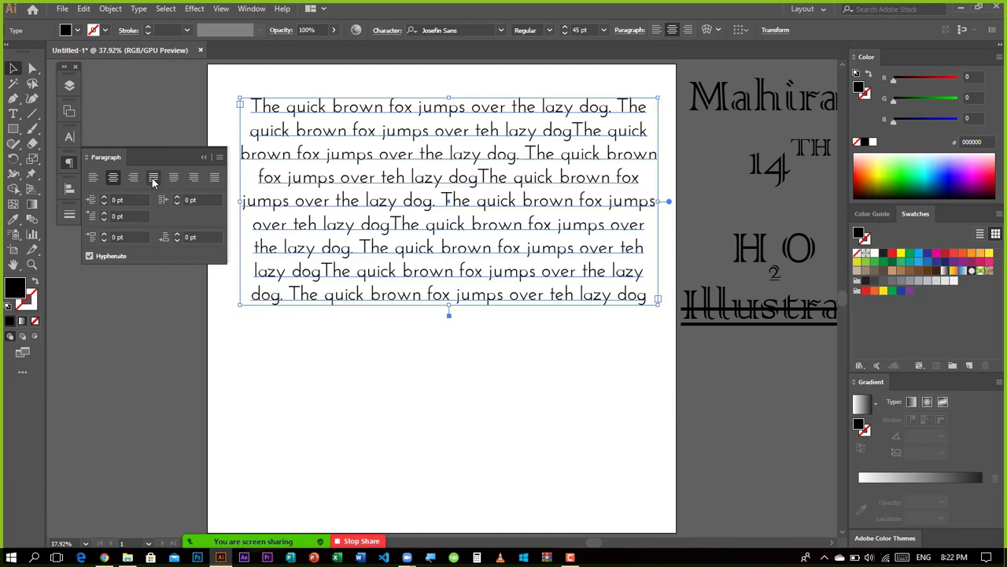
Step: Try the three justify-last-line options, then apply Justify All Lines to the pangram
click(153, 178)
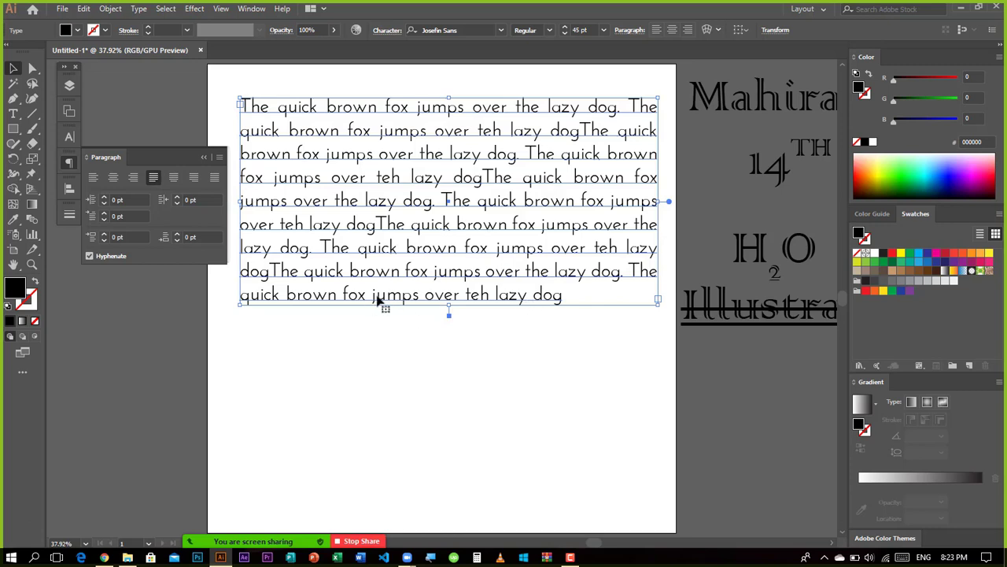
click(173, 178)
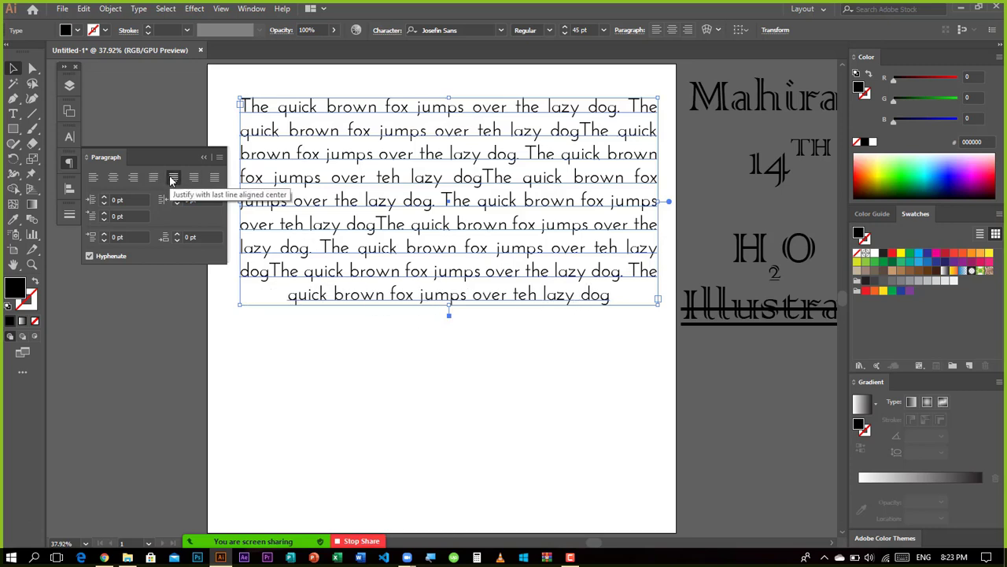
click(192, 178)
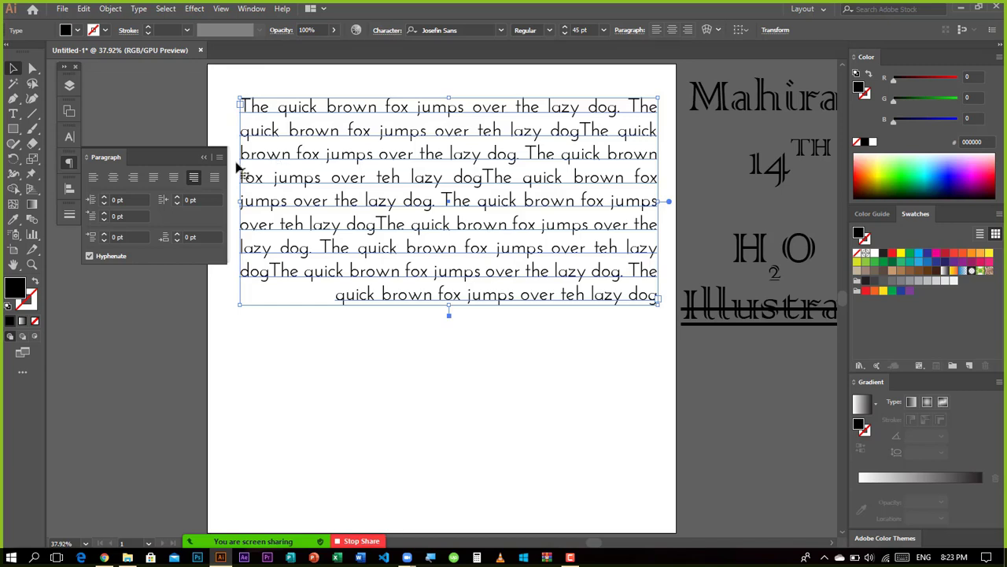
click(214, 177)
click(356, 402)
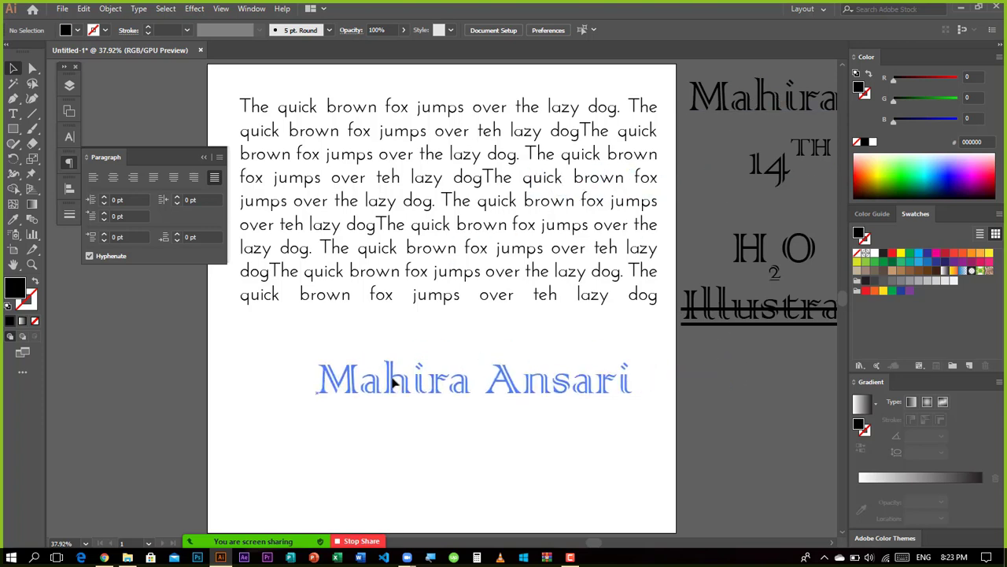
drag(777, 100, 344, 348)
mouse_move(771, 295)
mouse_down()
mouse_move(550, 431)
mouse_move(346, 374)
mouse_up()
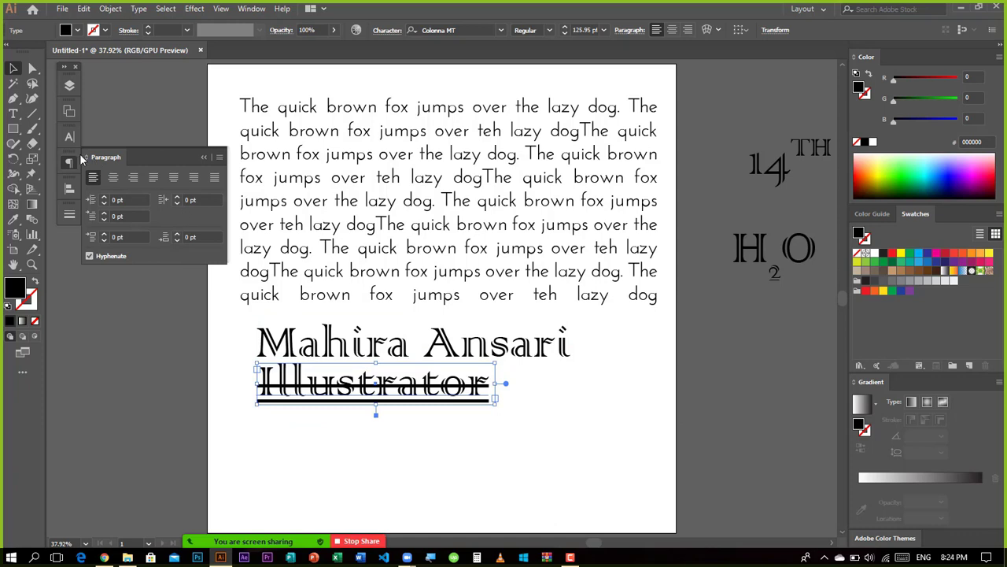
click(70, 137)
click(214, 260)
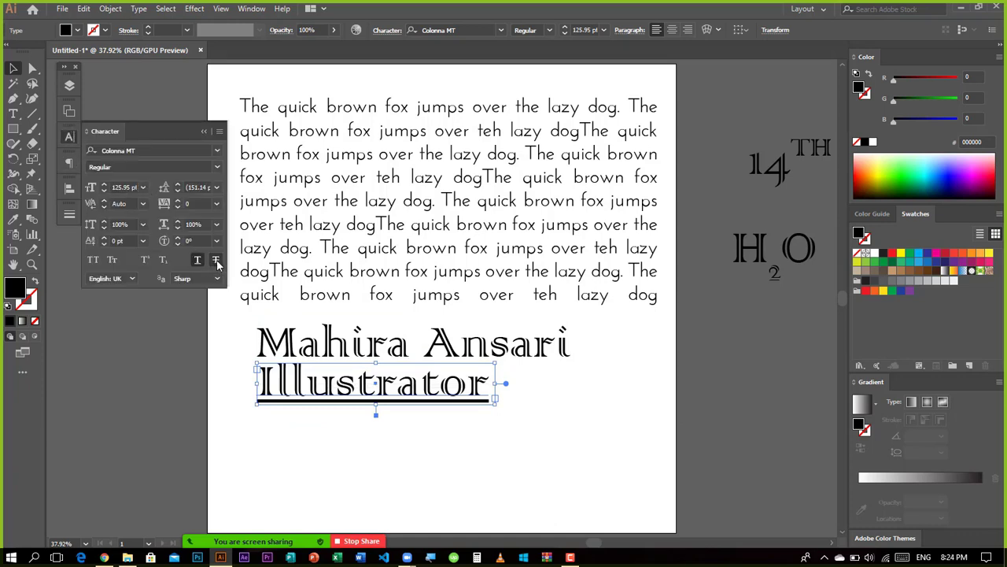
Step: Shrink the Illustrator subtitle to 78 pt and make it All Caps
click(105, 191)
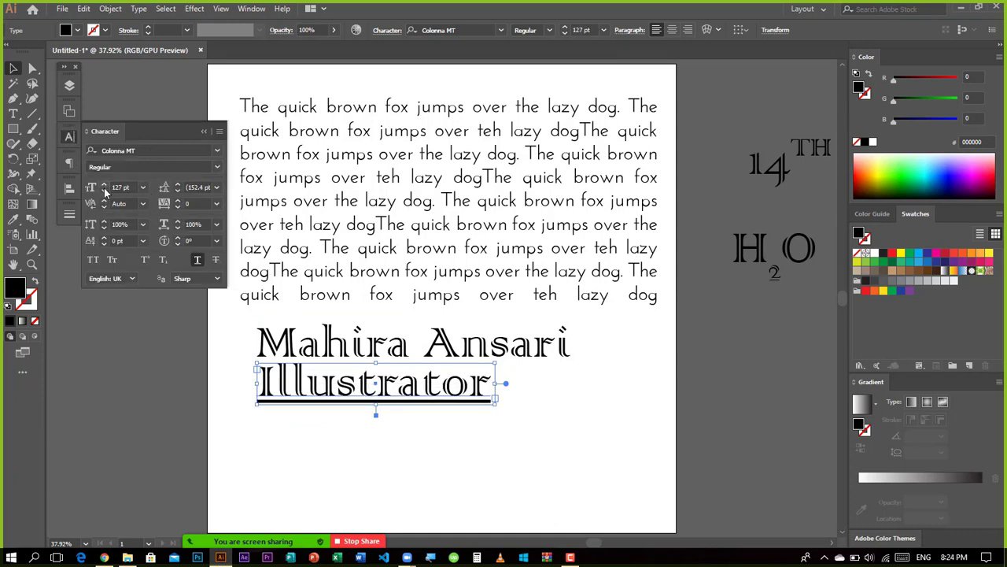
click(104, 191)
click(105, 191)
click(105, 191)
click(105, 191)
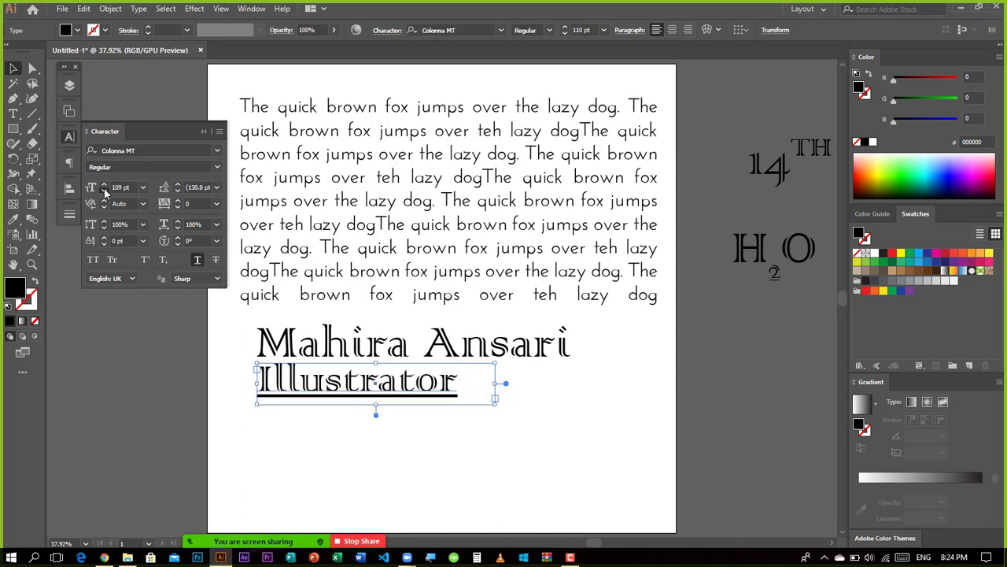
click(105, 191)
click(105, 191)
click(104, 191)
click(105, 192)
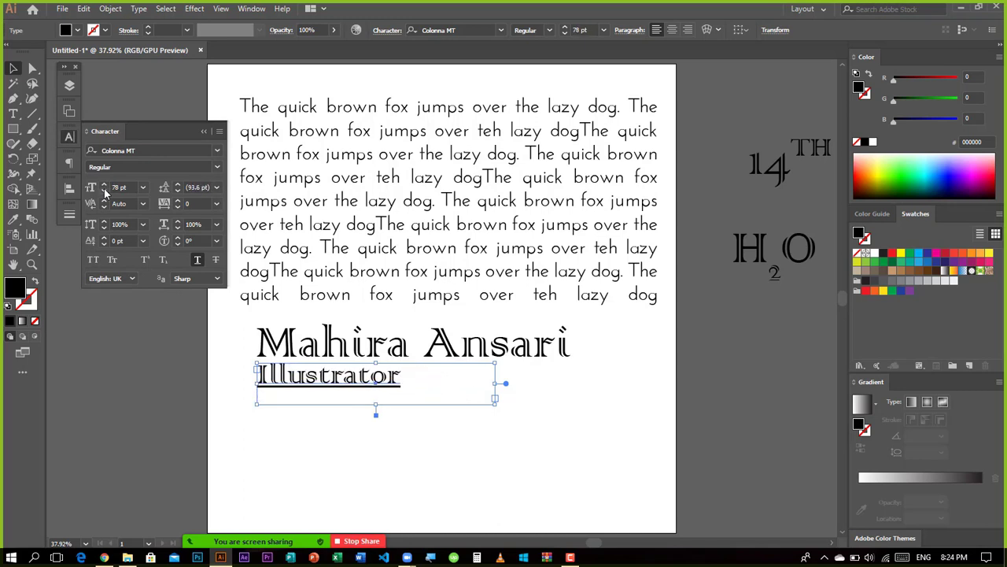
click(91, 261)
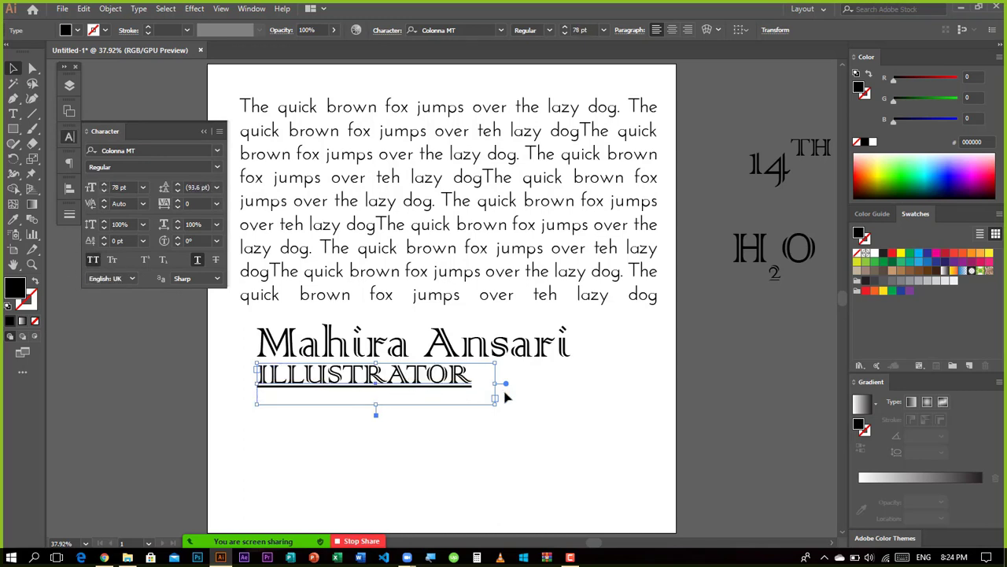
Step: Widen the subtitle's frame and apply Justify All Lines to it
drag(497, 383, 573, 383)
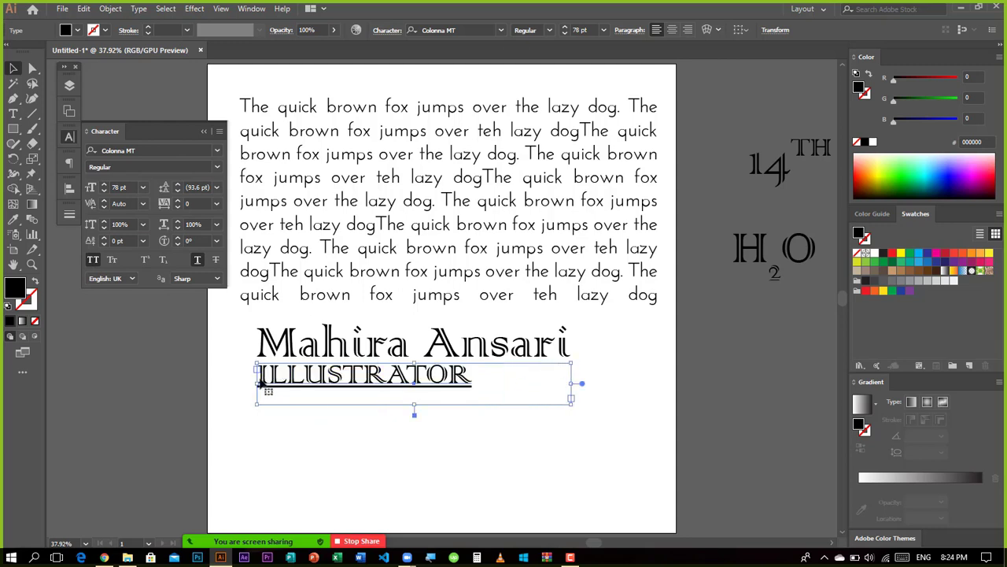
drag(257, 383, 259, 383)
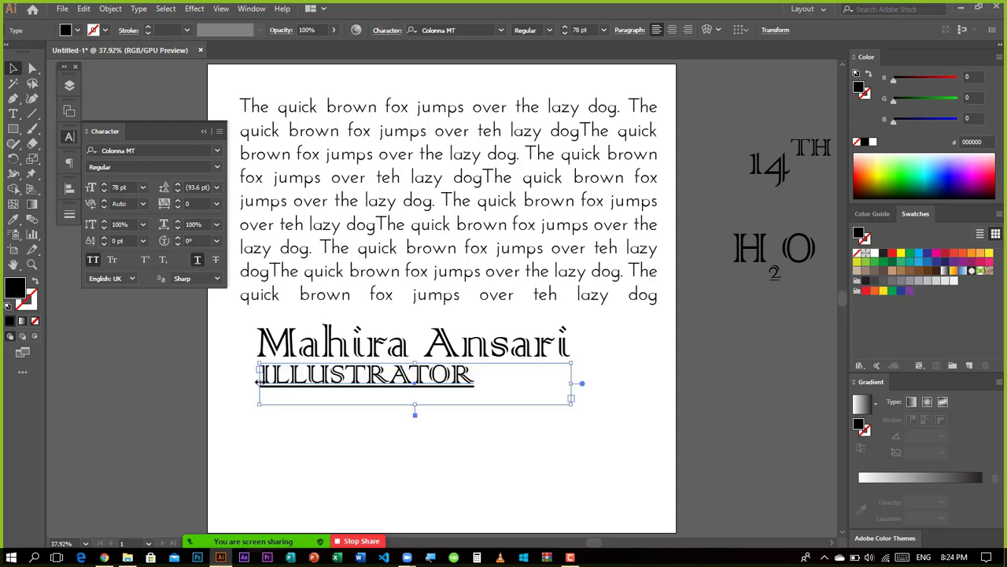
click(69, 161)
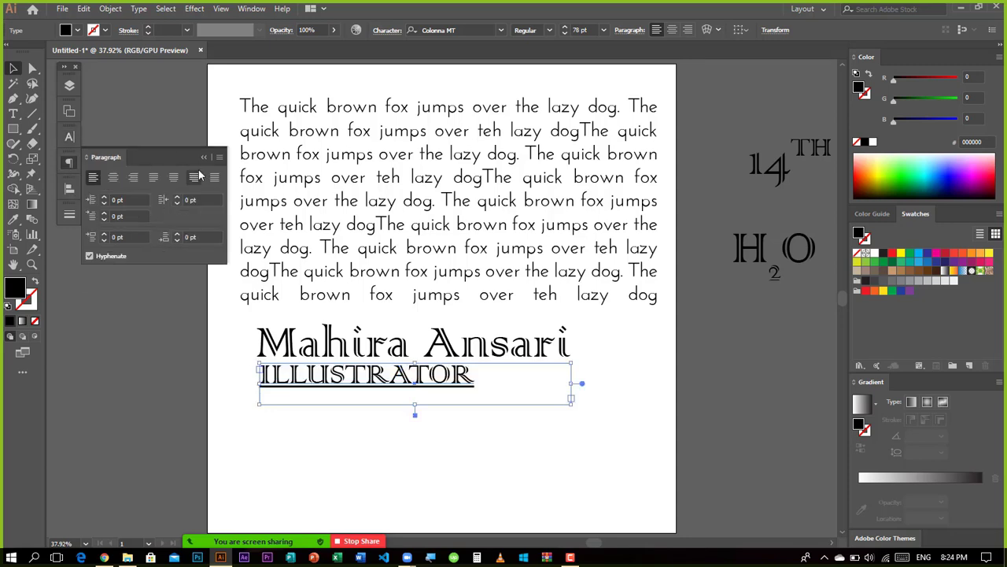
click(215, 178)
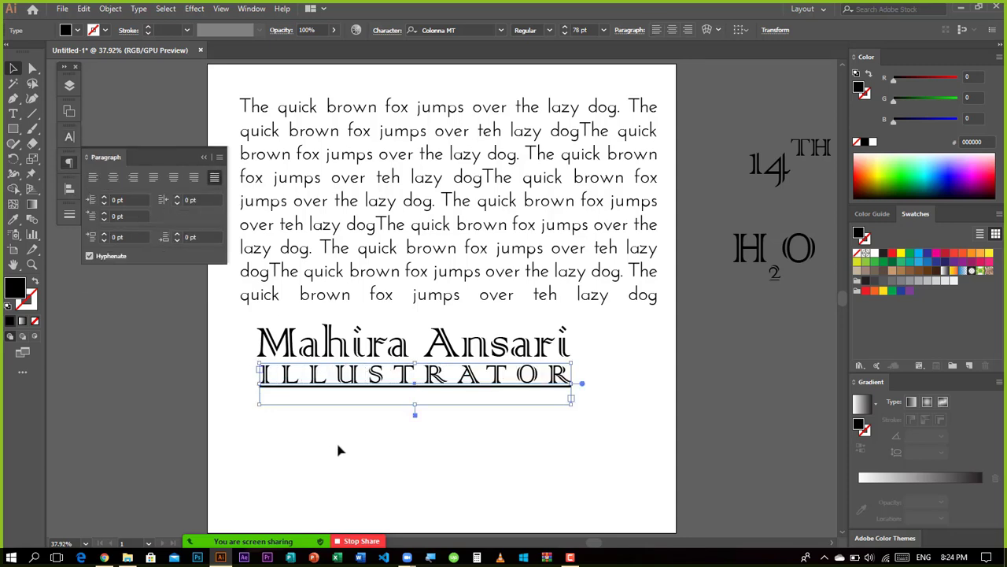
Step: Check the justified subtitle and leave its tracking at 0
click(301, 446)
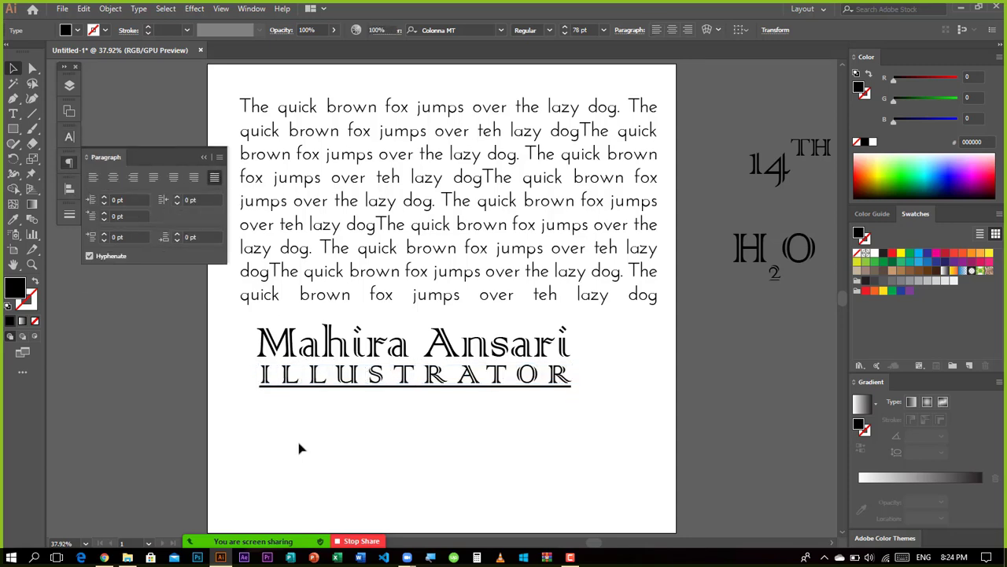
click(440, 377)
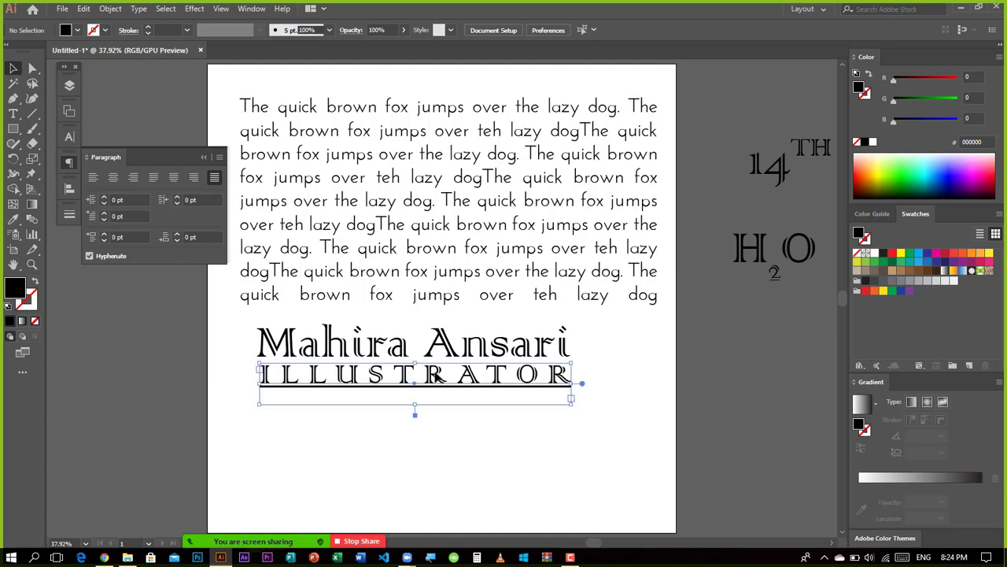
click(71, 137)
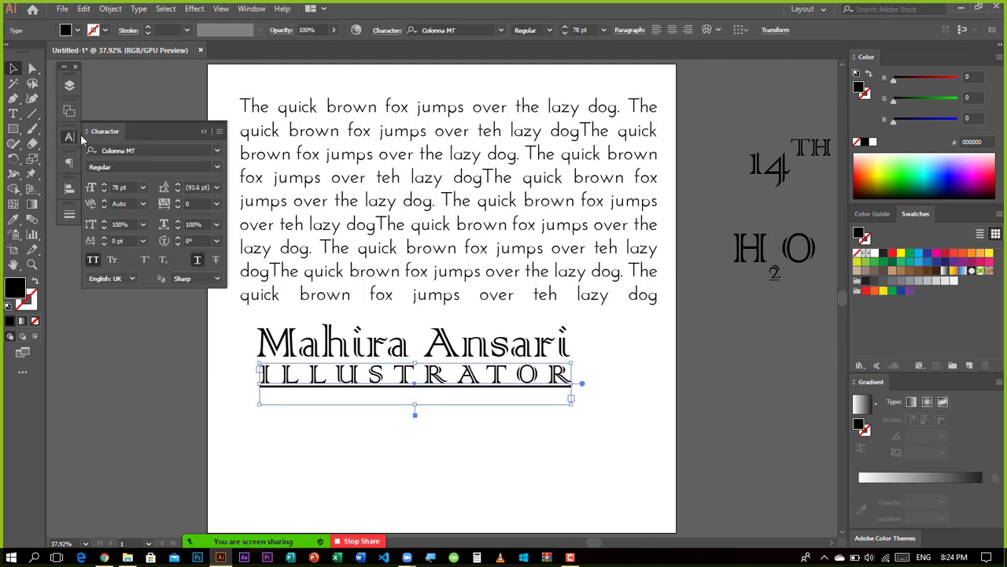
click(217, 204)
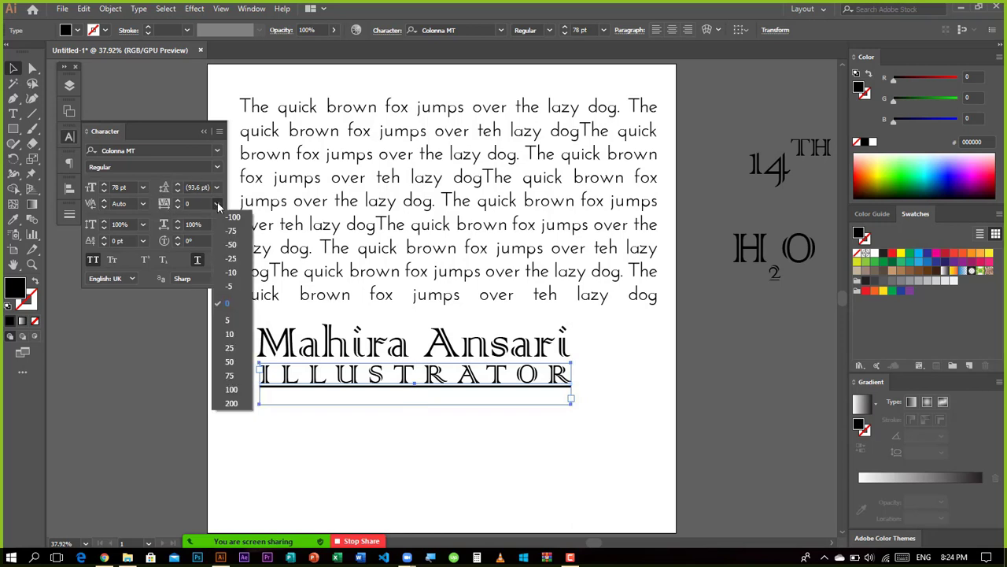
click(369, 443)
Step: Replace the subtitle text with 'GRAPHICS DESIGNER'
double_click(344, 382)
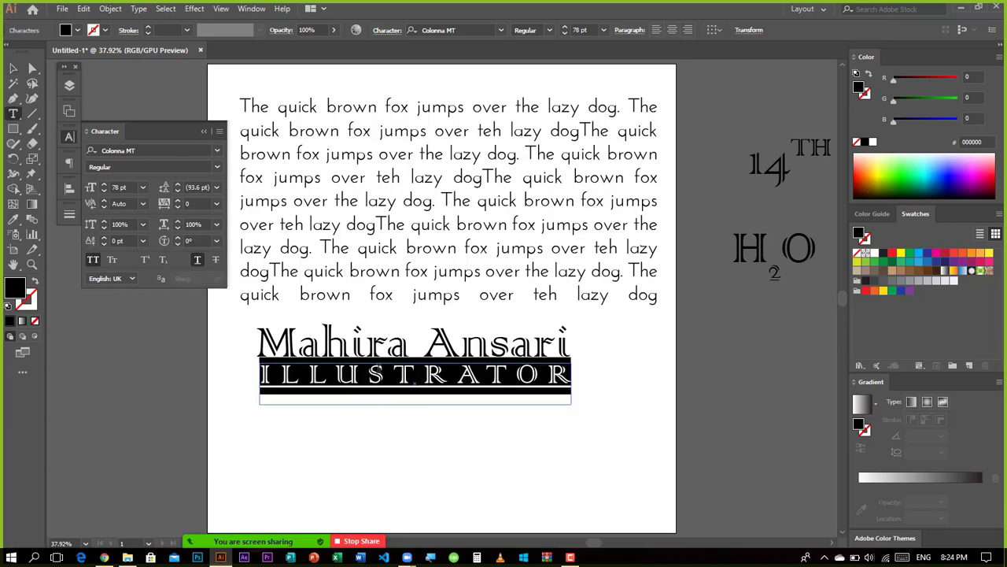
text(G)
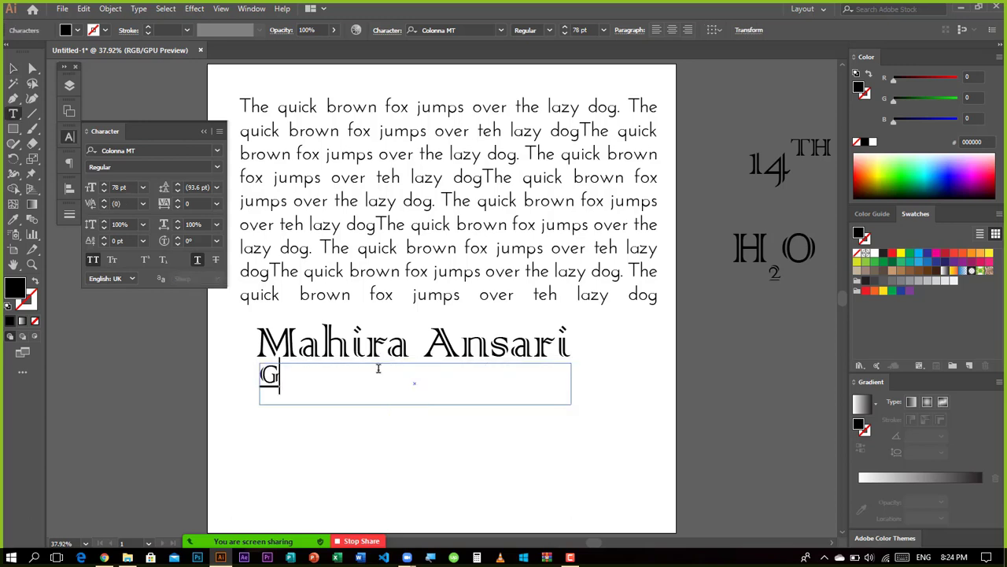
text(RA)
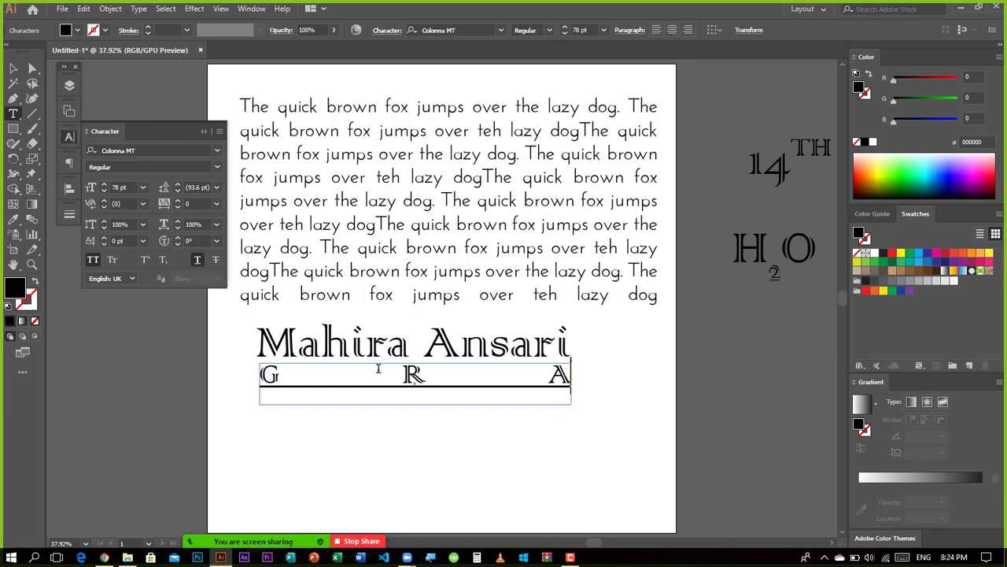
text(PHICS DESI)
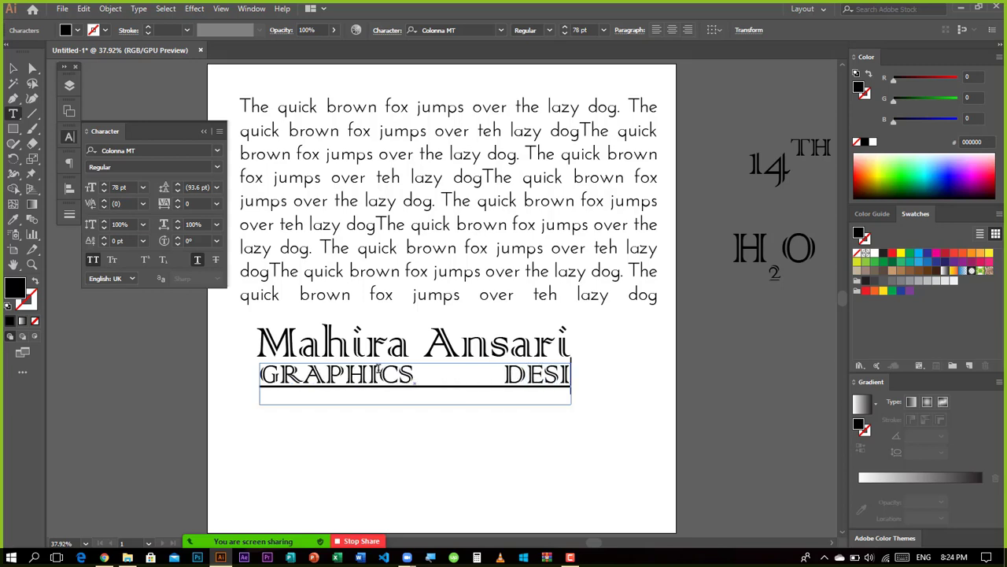
text(GNE)
key(BackSpace)
text(-)
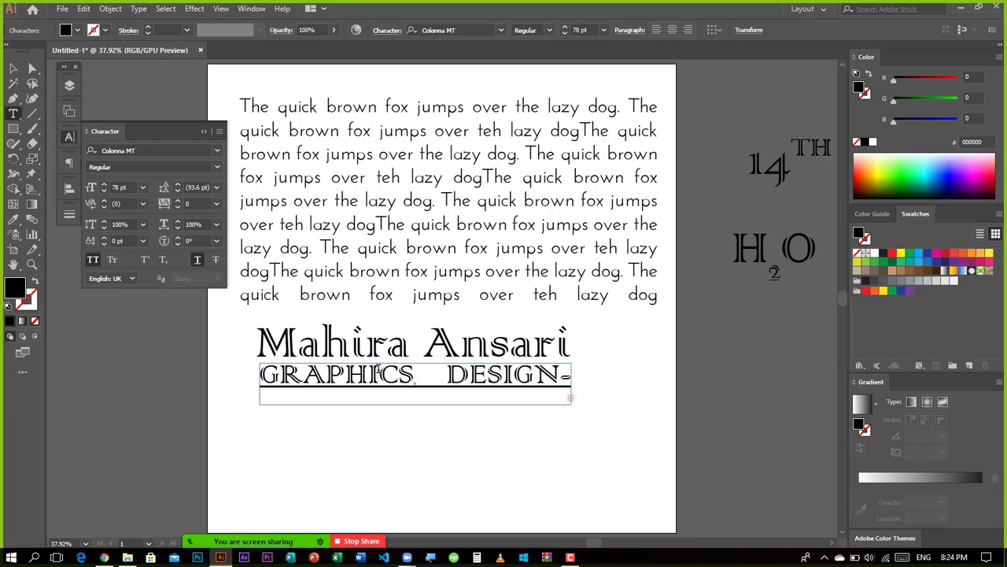
key(Escape)
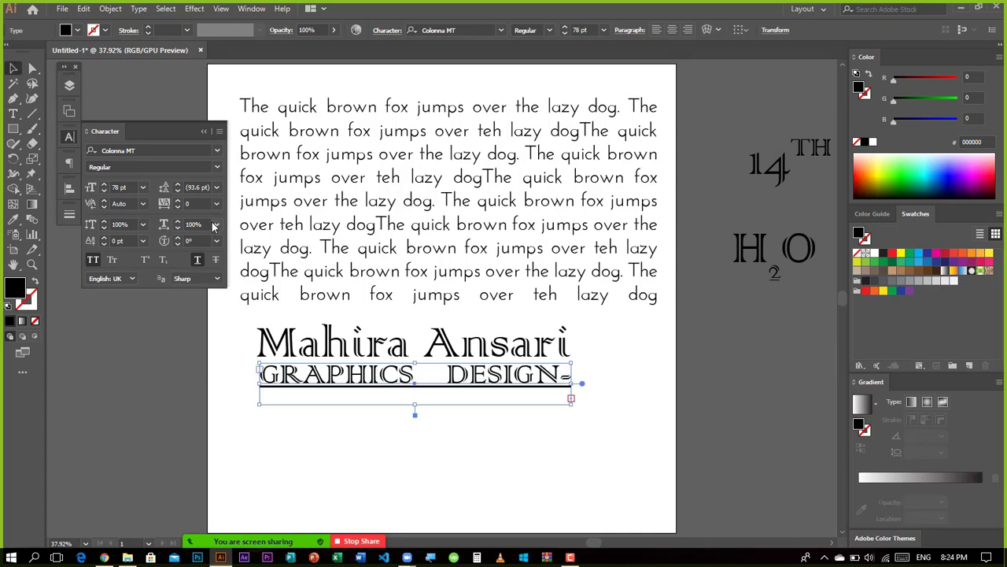
Step: Step the GRAPHICS DESIGNER font size down and up, settling on 76 pt
click(70, 162)
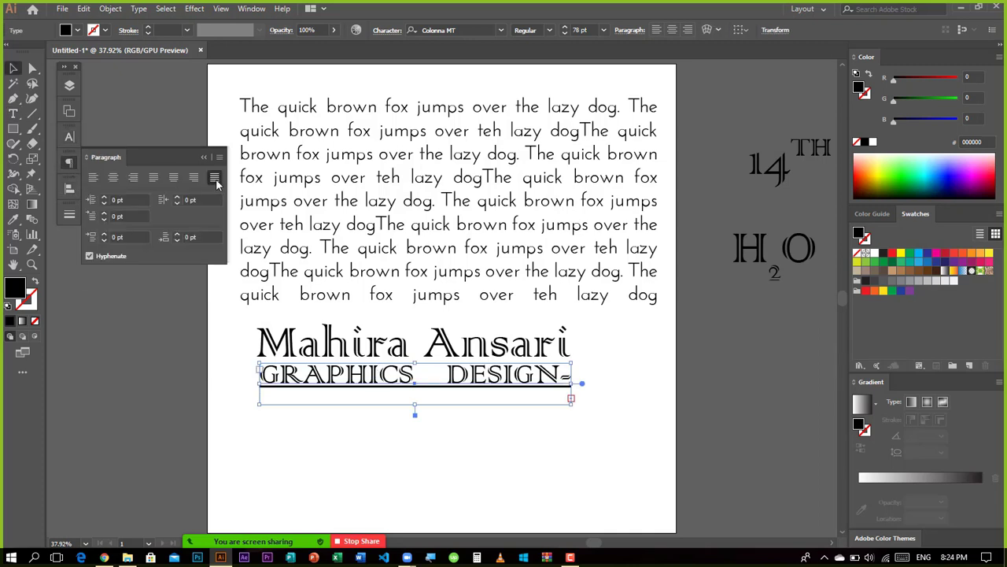
click(378, 405)
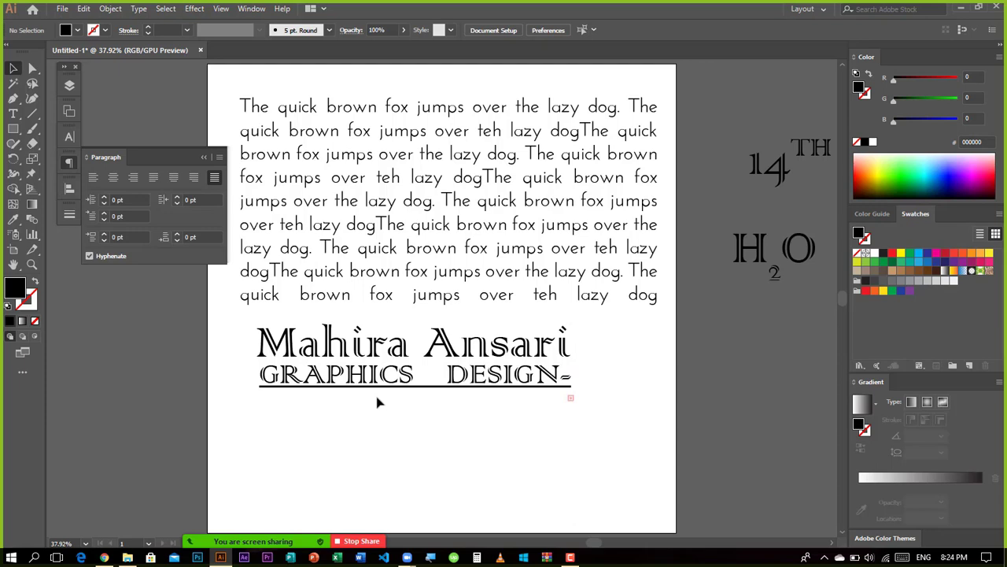
click(519, 384)
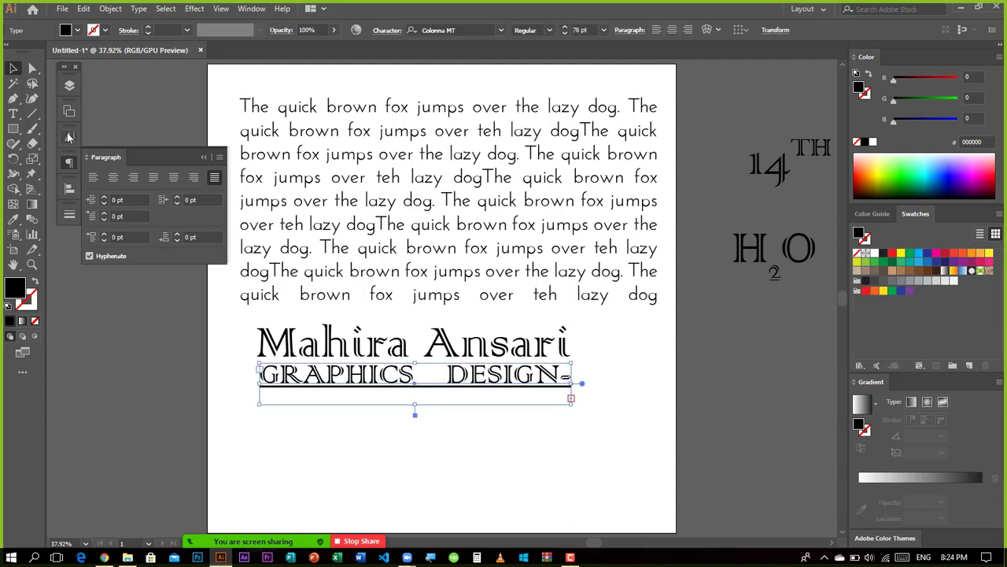
click(69, 136)
click(104, 192)
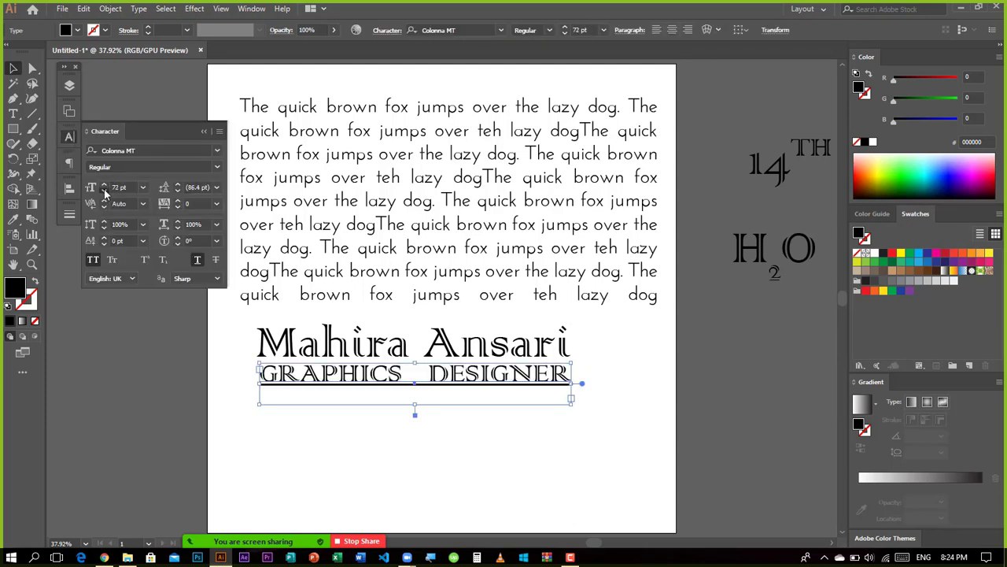
click(104, 191)
click(104, 191)
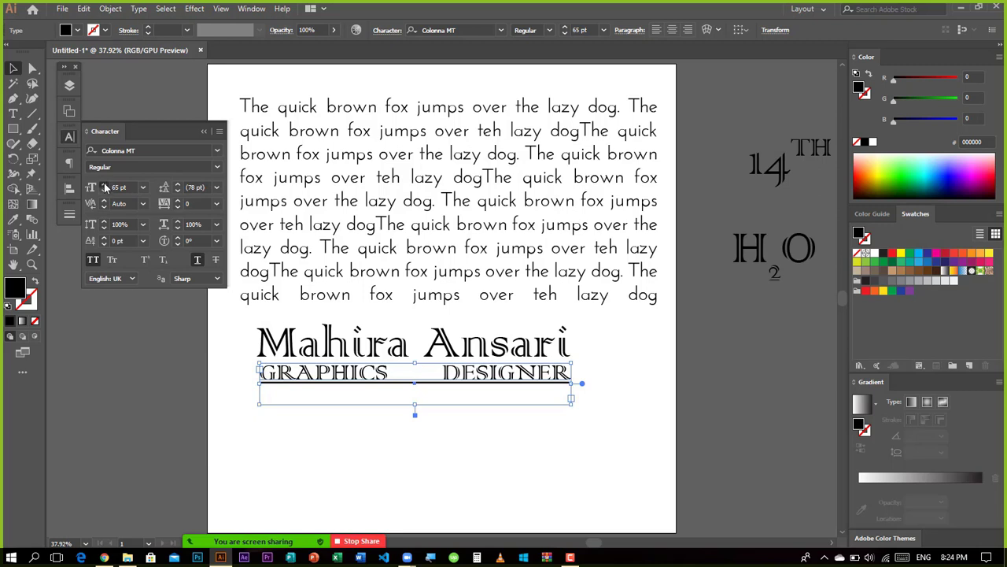
click(105, 186)
click(104, 186)
click(105, 186)
click(105, 186)
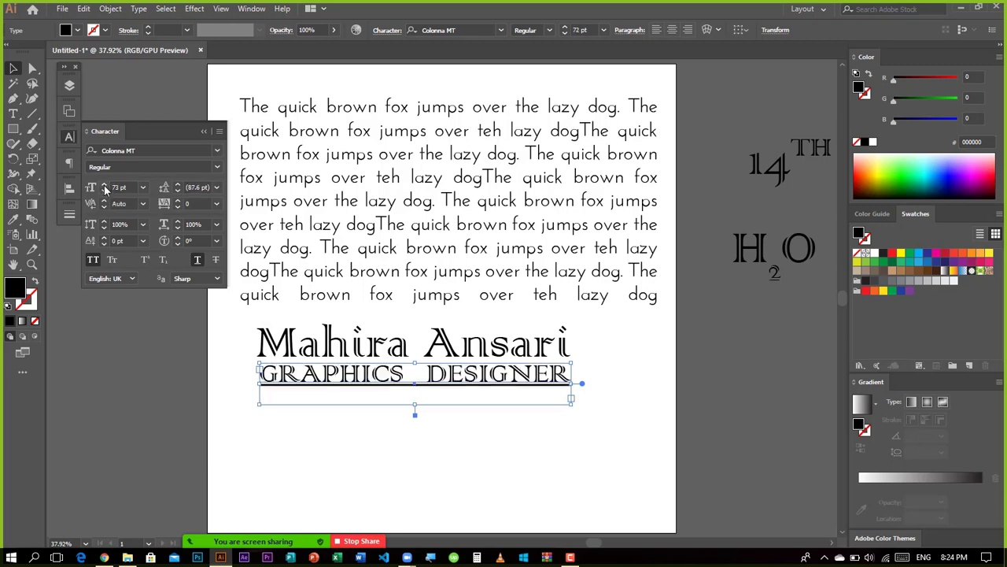
click(105, 185)
click(105, 185)
click(104, 186)
click(105, 185)
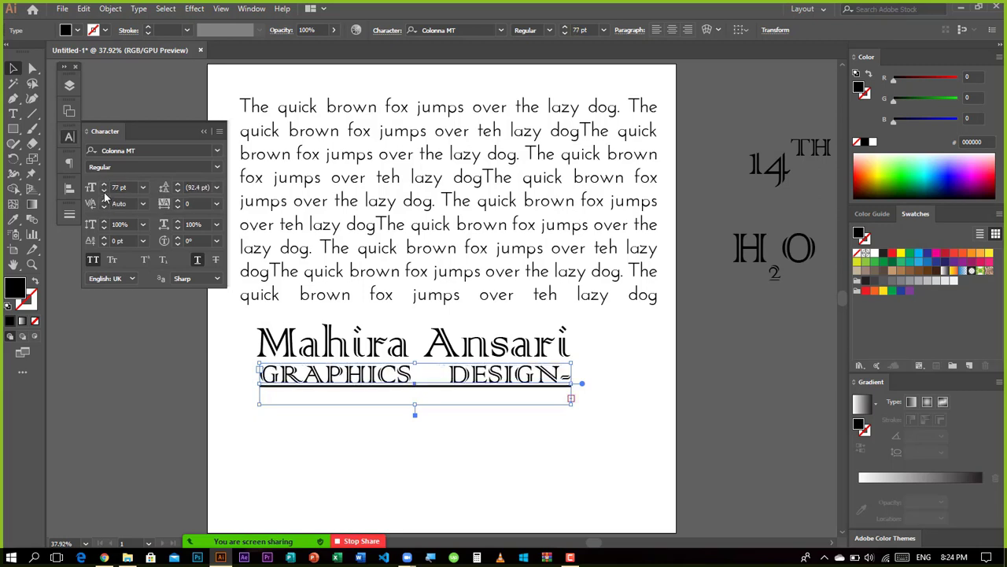
click(104, 192)
click(404, 454)
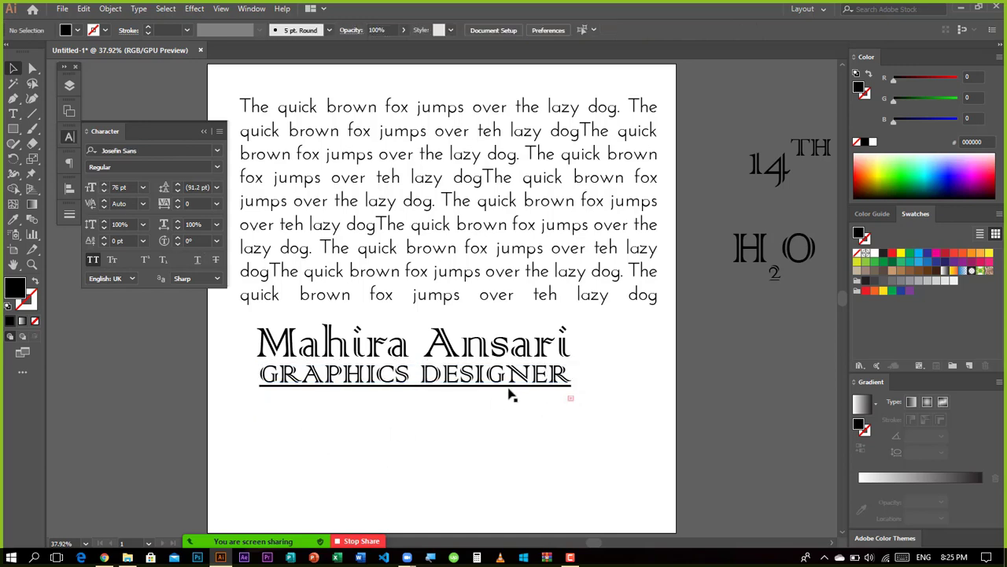
Step: Delete the word DESIGNER from the subtitle, leaving only GRAPHICS
click(510, 394)
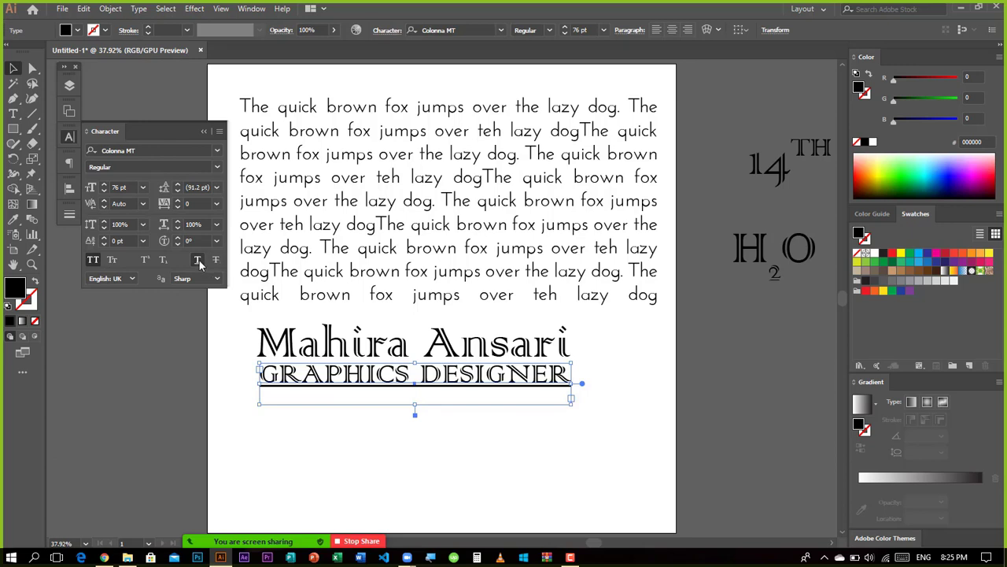
click(529, 455)
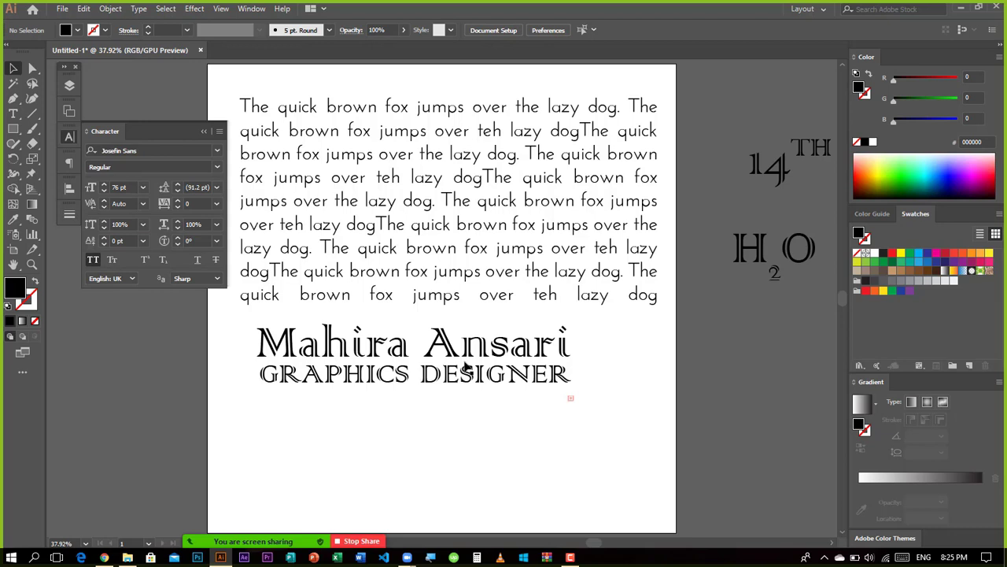
click(445, 377)
double_click(432, 376)
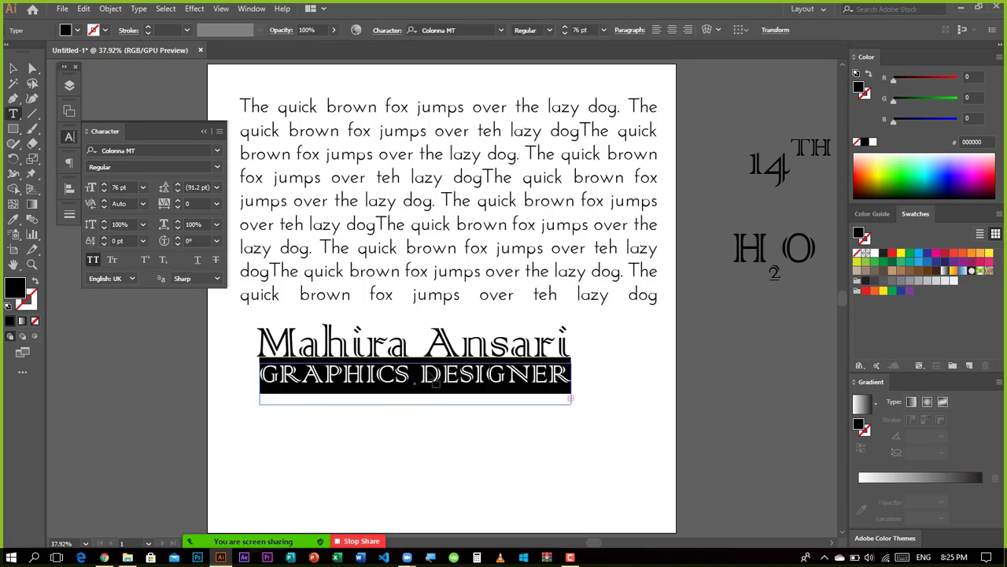
click(421, 374)
drag(421, 374, 576, 381)
key(BackSpace)
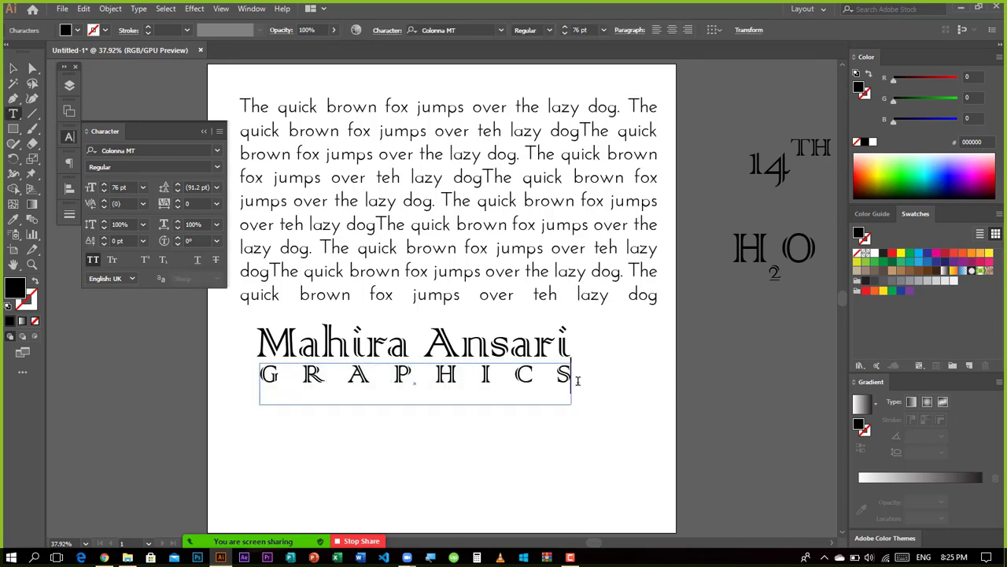
key(Escape)
click(590, 460)
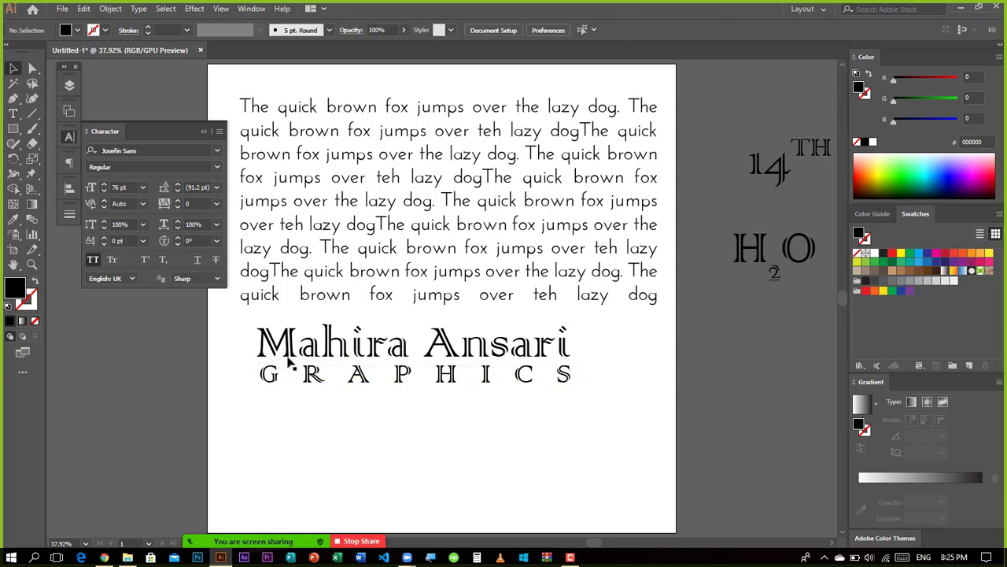